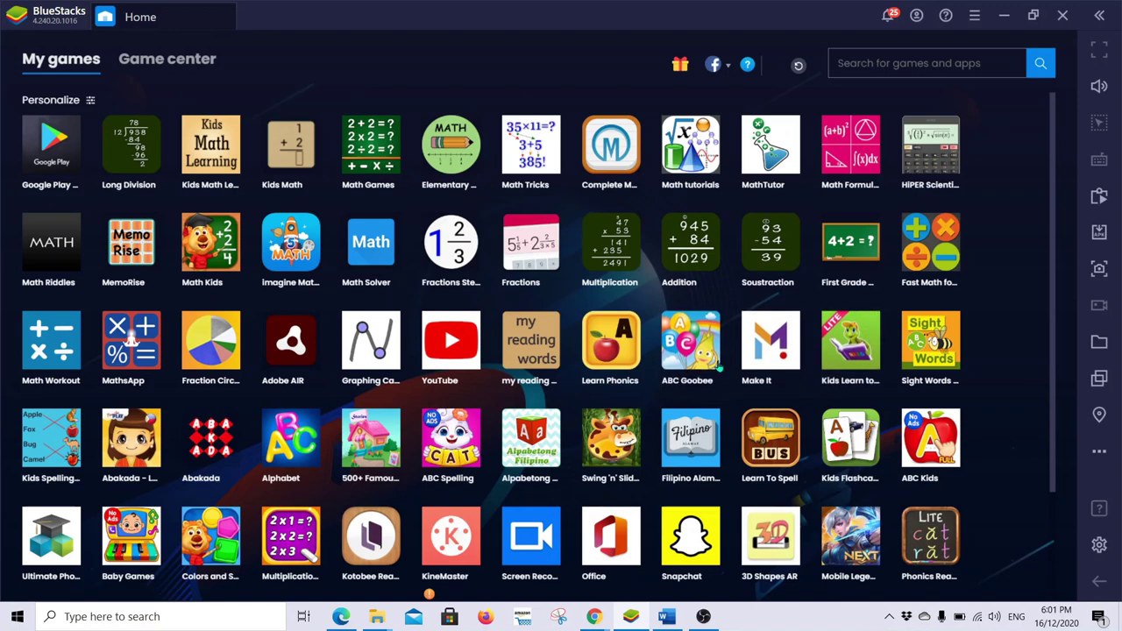
Open the Make It app and create a new game project named "Reading".
{"action": "left_click", "coordinate": [770, 347]}
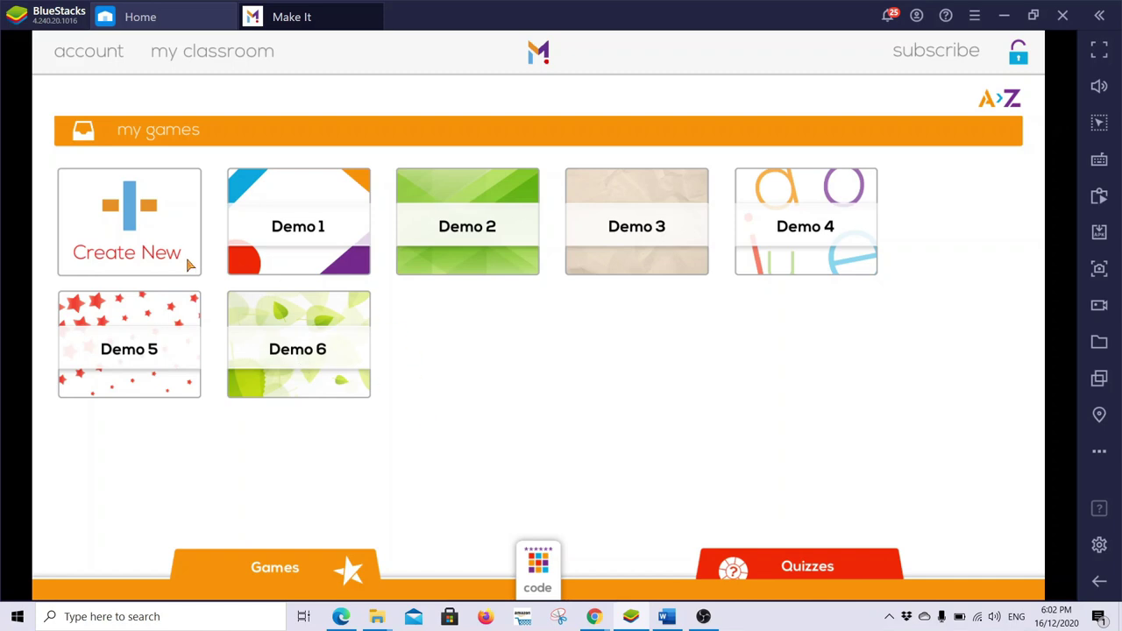
{"action": "left_click", "coordinate": [146, 225]}
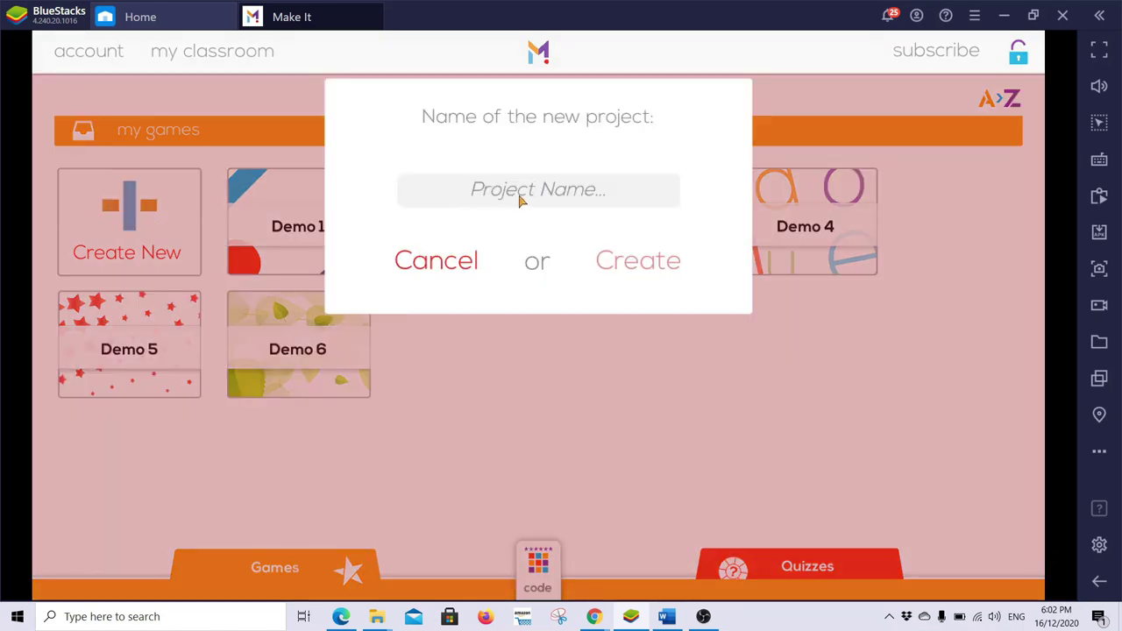
{"action": "type", "text": "Reading"}
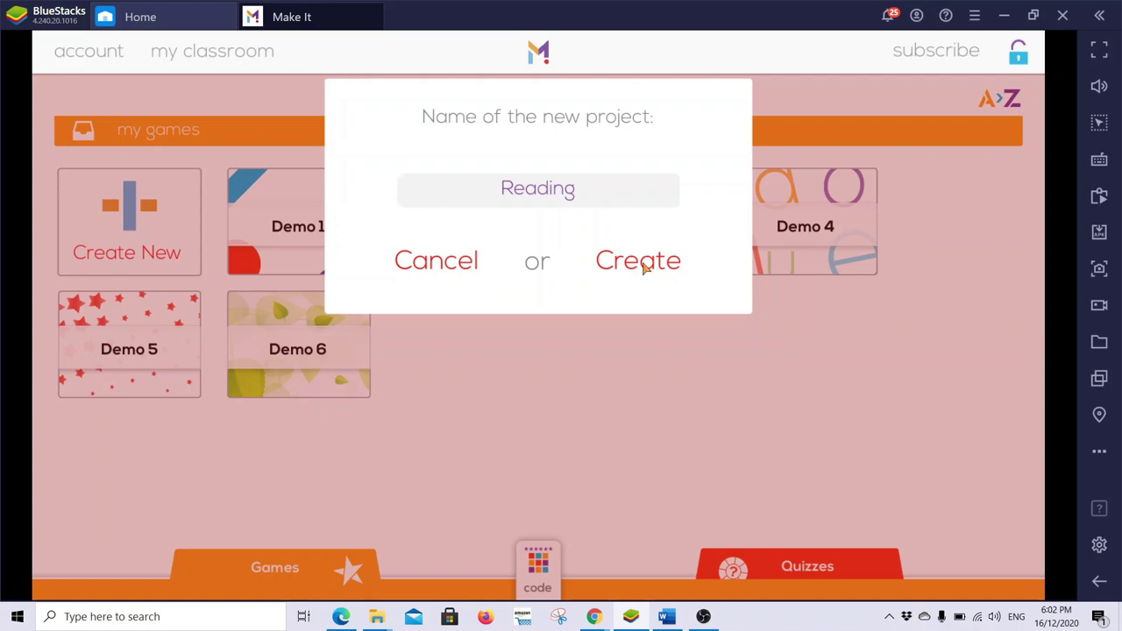
{"action": "left_click", "coordinate": [644, 268]}
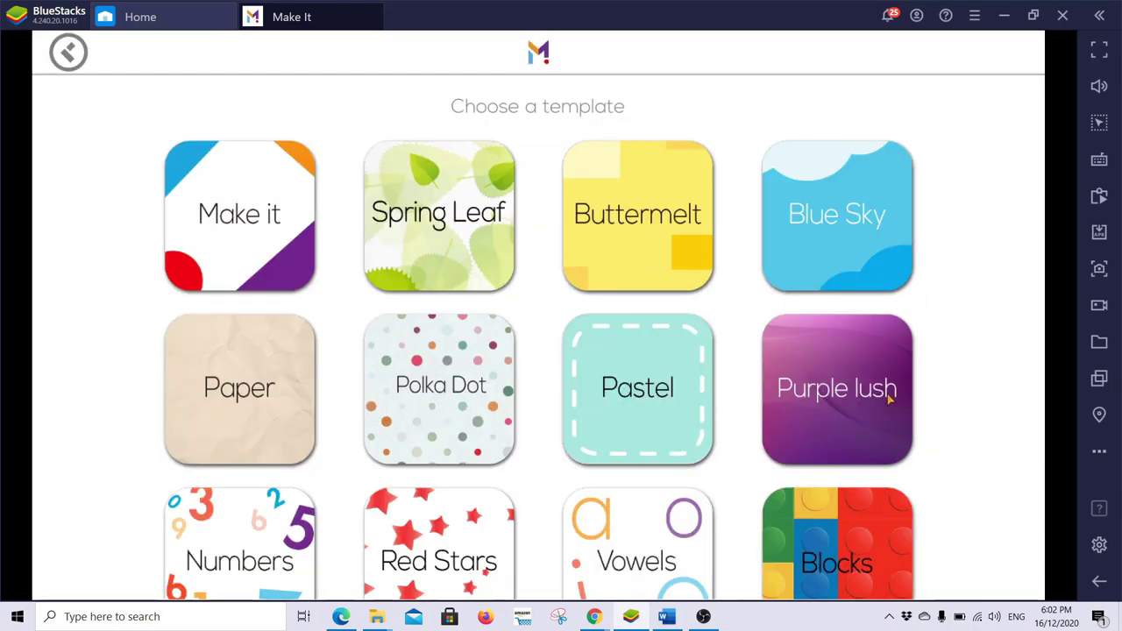
Choose the XMas template for the new project.
{"action": "left_click_drag", "start_coordinate": [937, 429], "coordinate": [937, 150]}
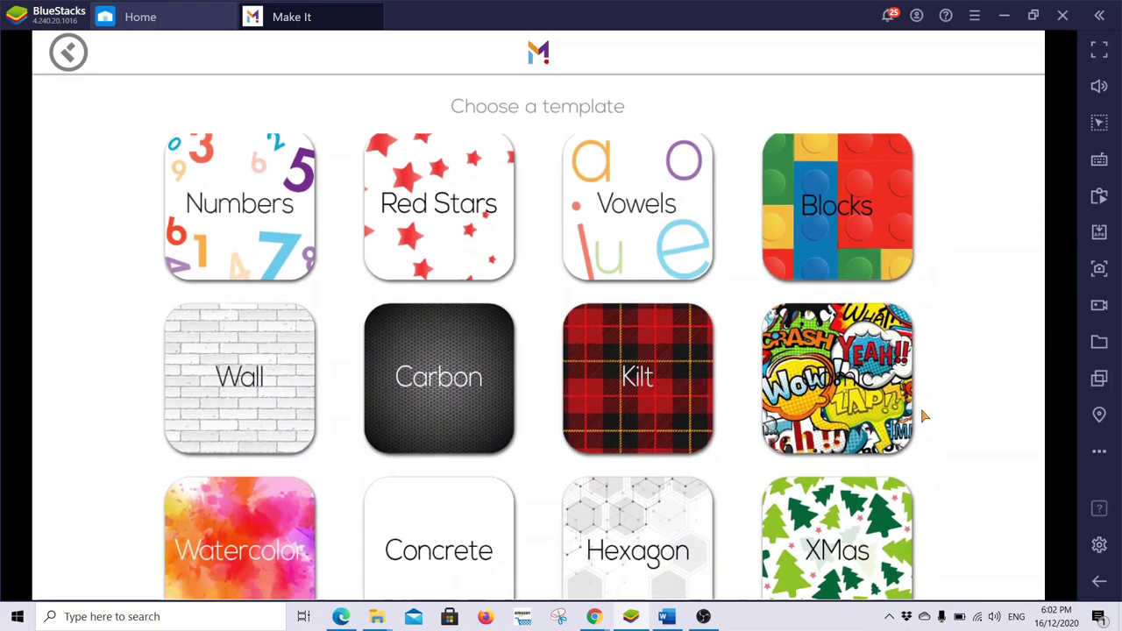
{"action": "left_click_drag", "start_coordinate": [927, 412], "coordinate": [925, 219]}
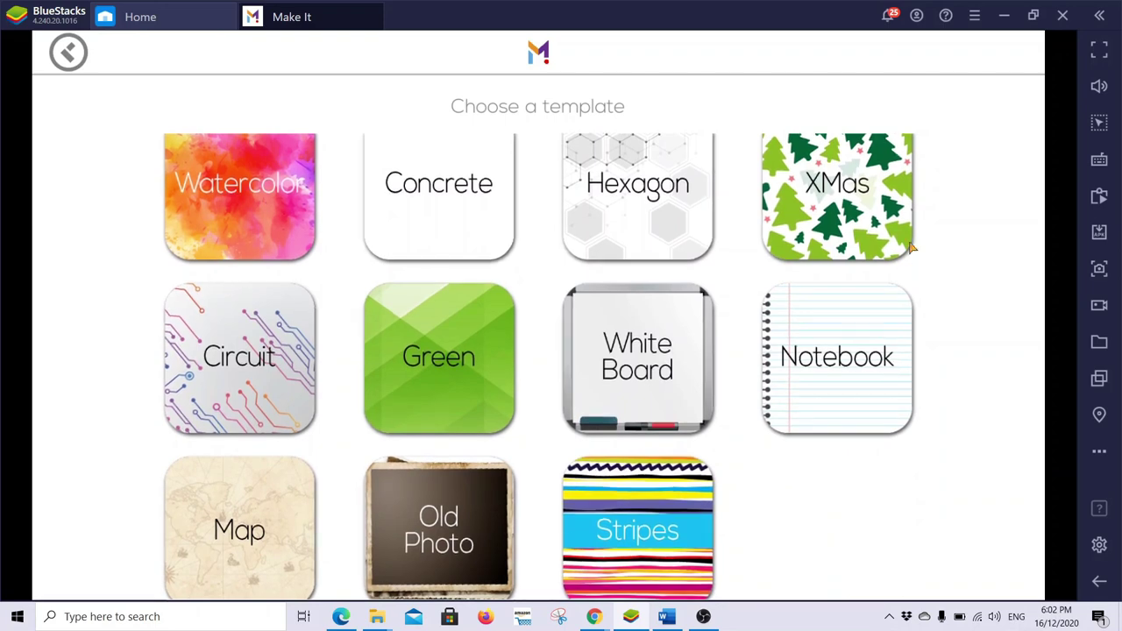
{"action": "left_click_drag", "start_coordinate": [919, 232], "coordinate": [918, 292]}
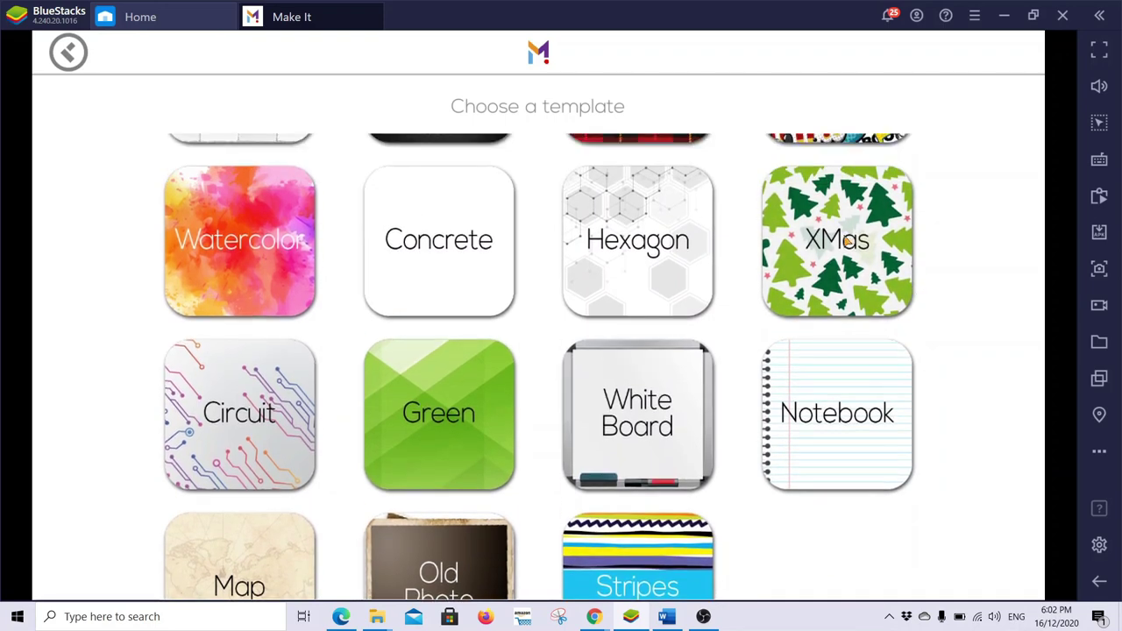
{"action": "left_click", "coordinate": [848, 241]}
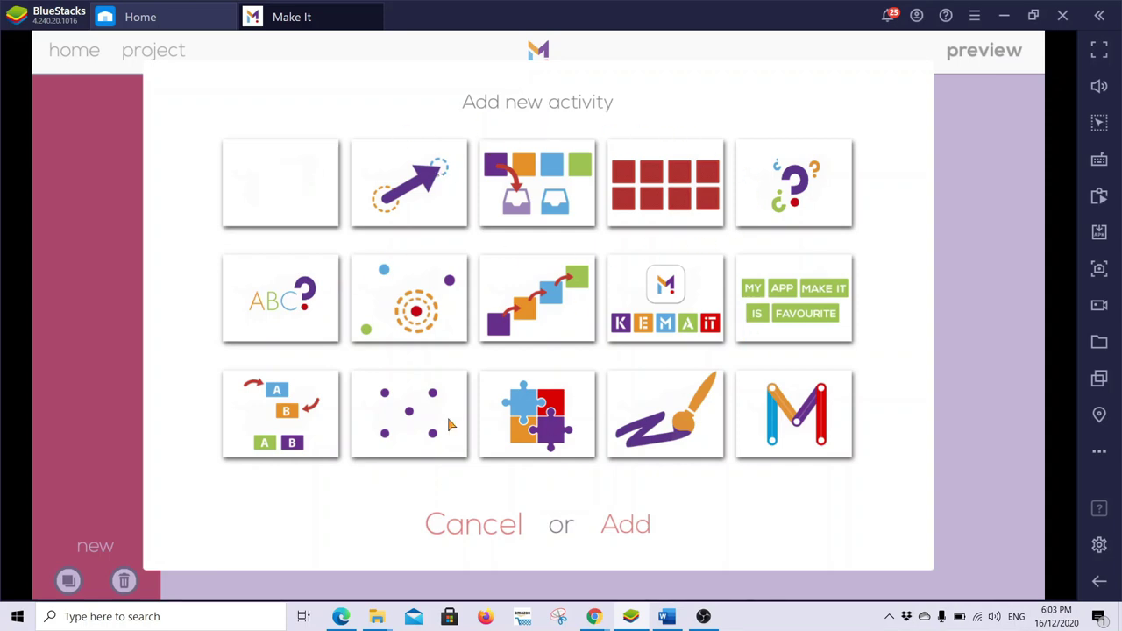
Add a "Connect" activity and give it two more right-hand elements, C and D.
{"action": "left_click", "coordinate": [418, 194]}
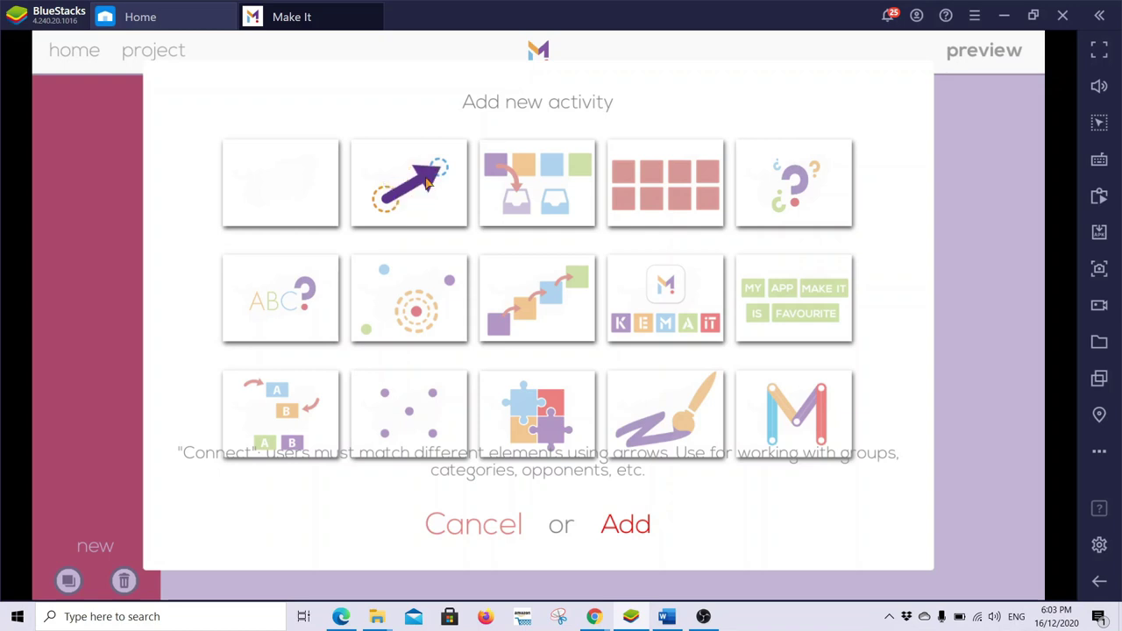
{"action": "left_click", "coordinate": [627, 529]}
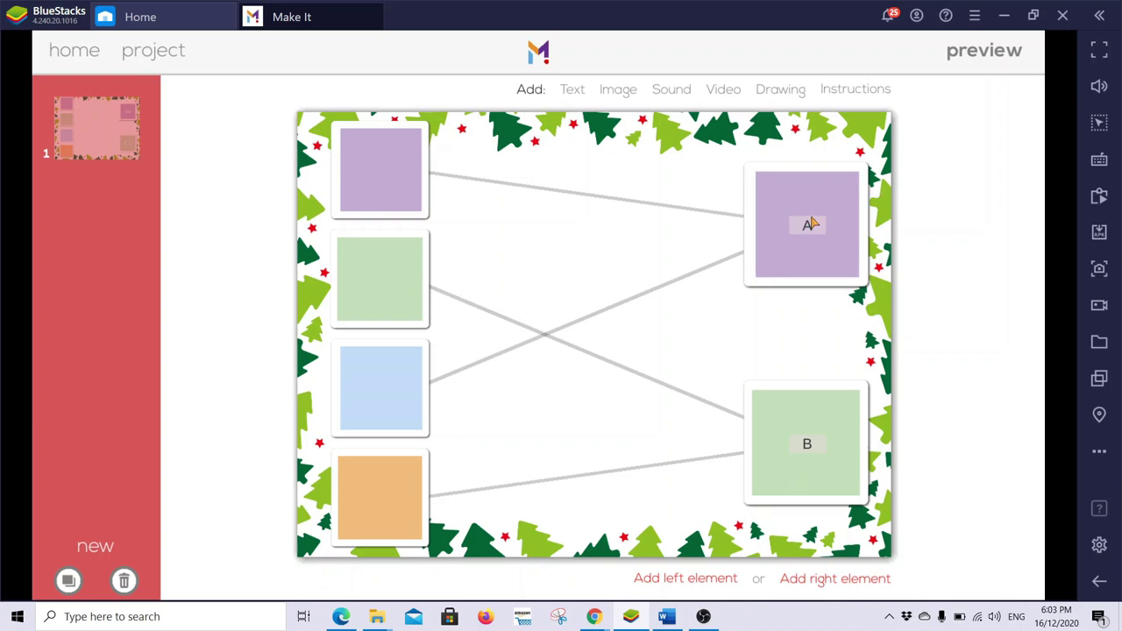
{"action": "left_click", "coordinate": [825, 585]}
{"action": "left_click", "coordinate": [825, 585]}
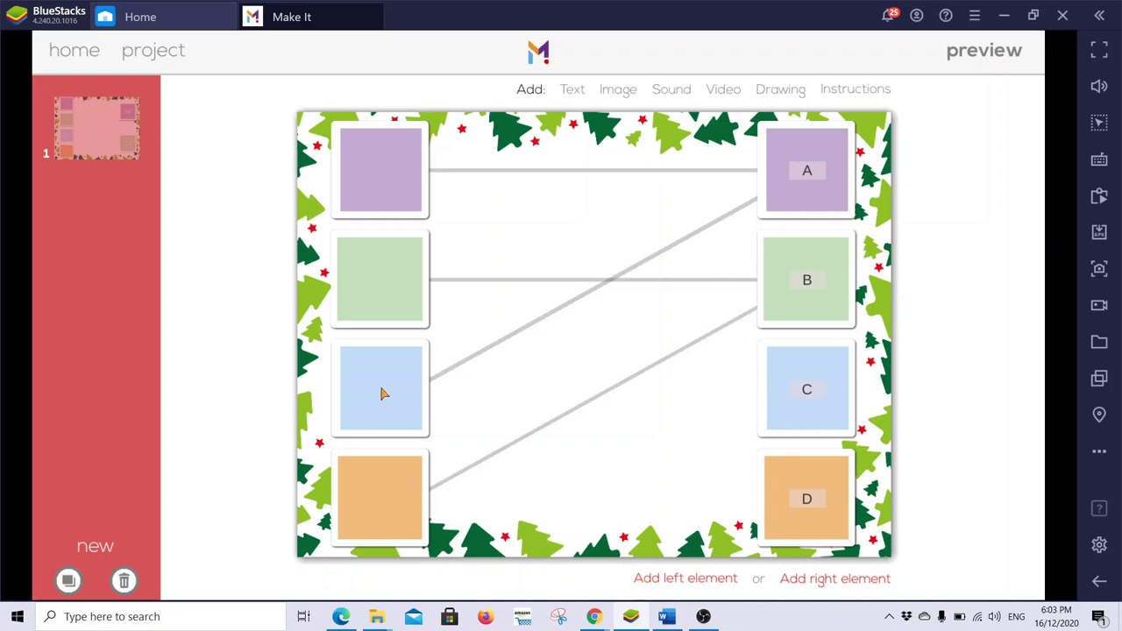
Set the blue left element to connect to C and the orange left element to connect to D.
{"action": "left_click", "coordinate": [381, 393]}
{"action": "left_click", "coordinate": [637, 78]}
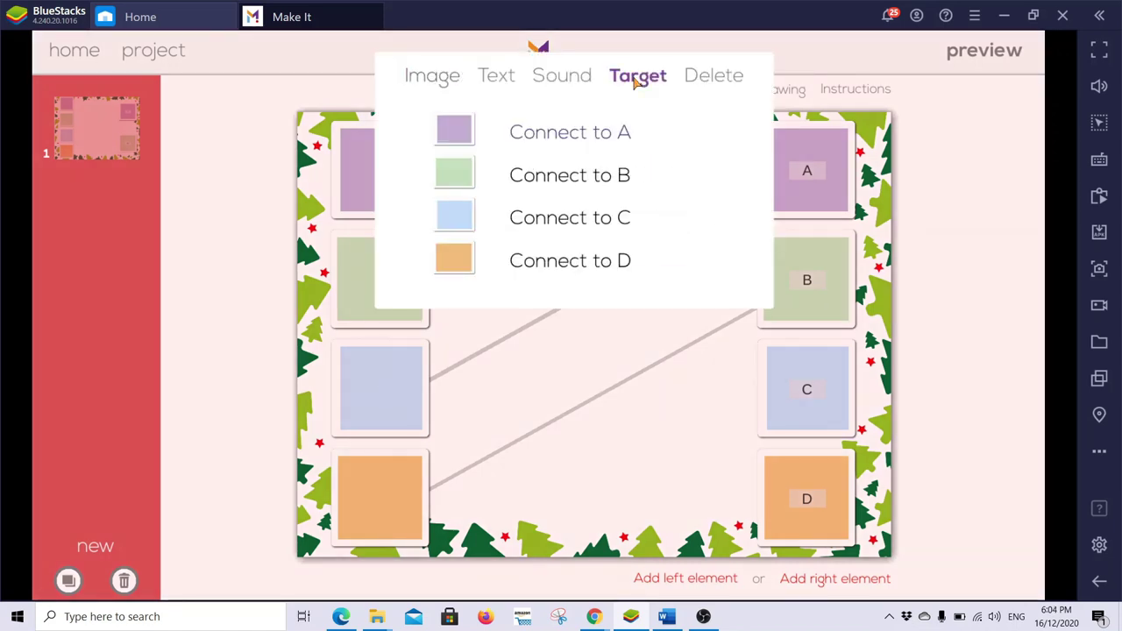
{"action": "left_click", "coordinate": [600, 226]}
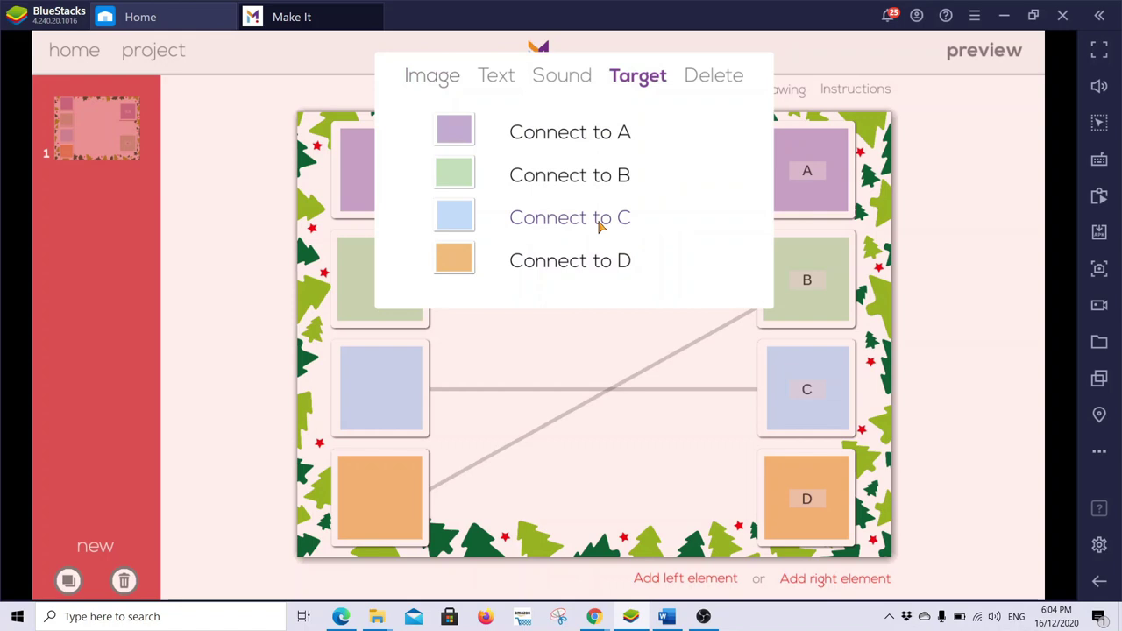
{"action": "left_click", "coordinate": [406, 487]}
{"action": "left_click", "coordinate": [406, 486]}
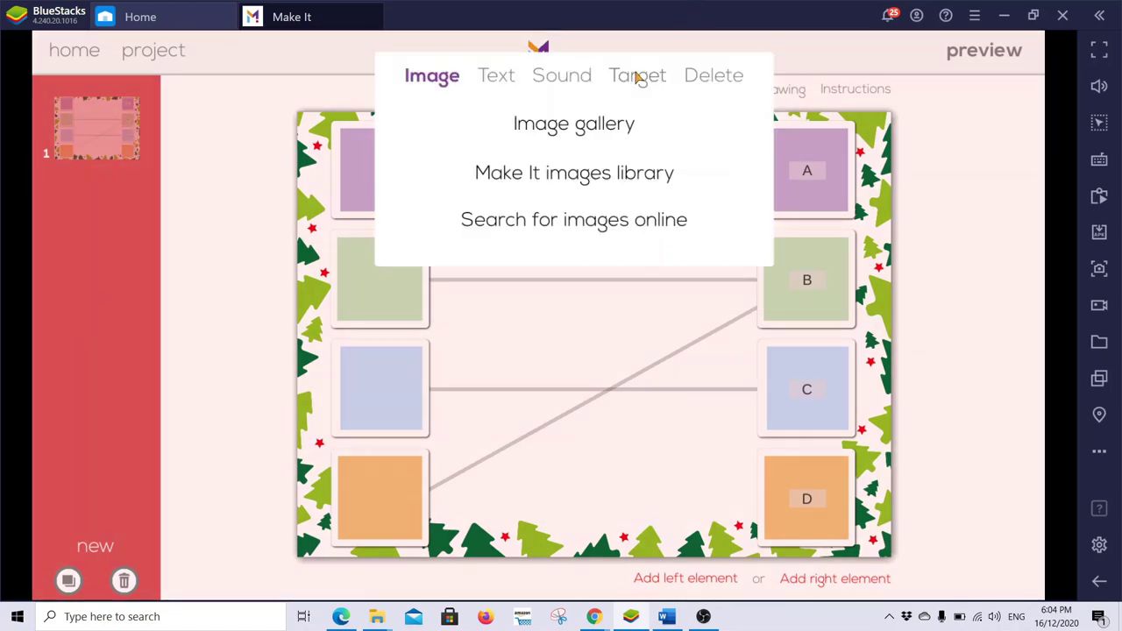
{"action": "left_click", "coordinate": [638, 78]}
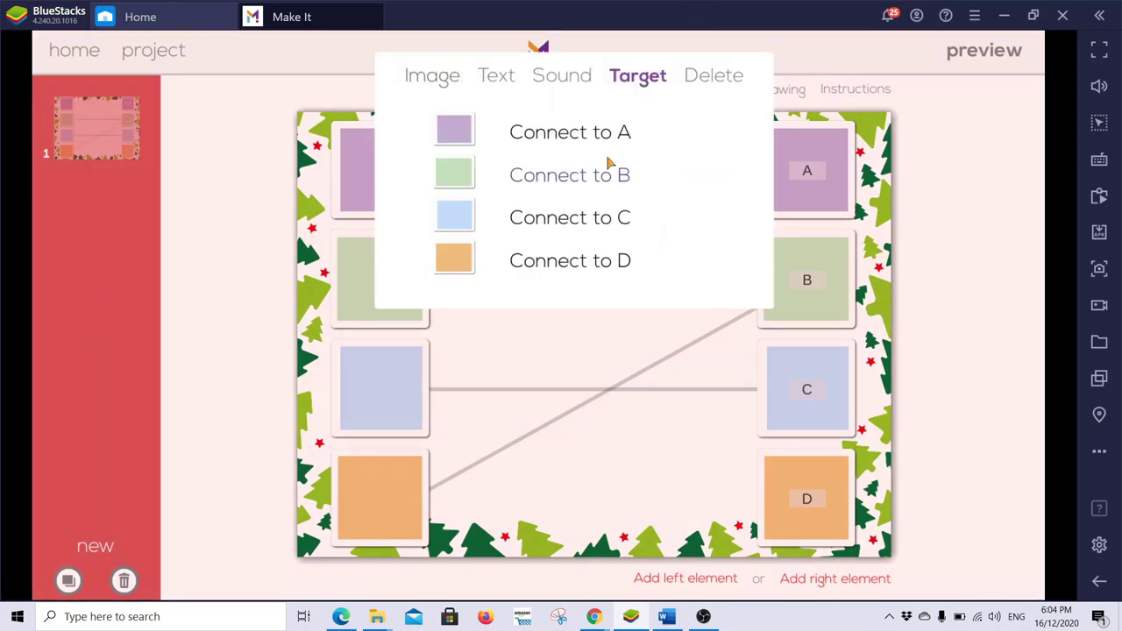
{"action": "left_click", "coordinate": [603, 264]}
{"action": "left_click", "coordinate": [616, 353]}
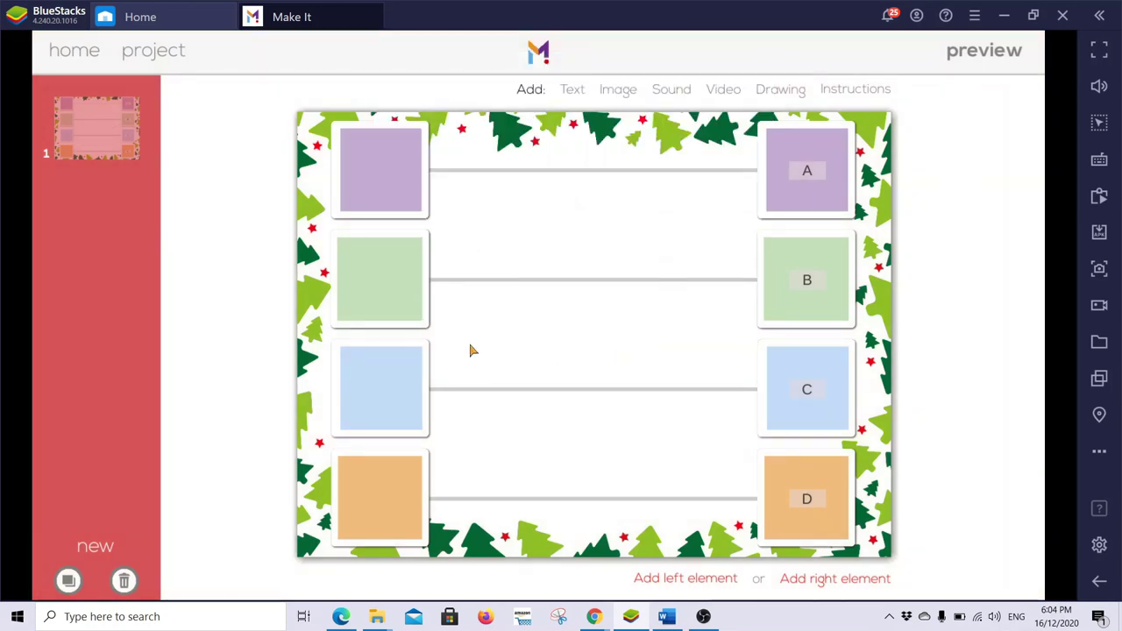
Fill the purple left element with the orange clownfish from the sea animals in the Make It images library.
{"action": "left_click", "coordinate": [396, 187]}
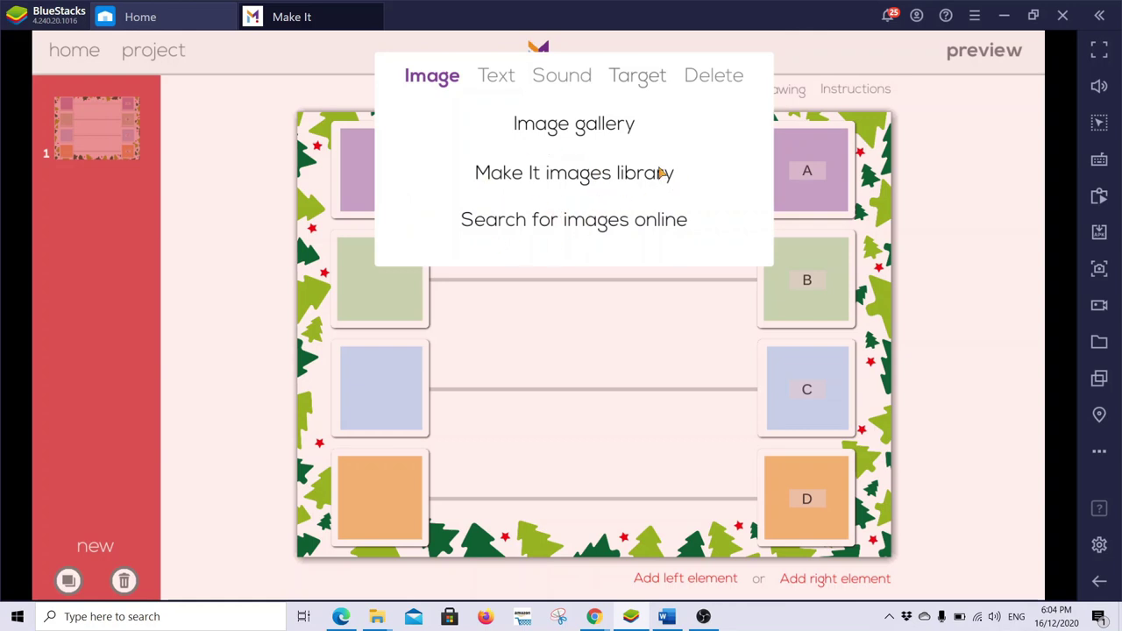
{"action": "left_click", "coordinate": [622, 179]}
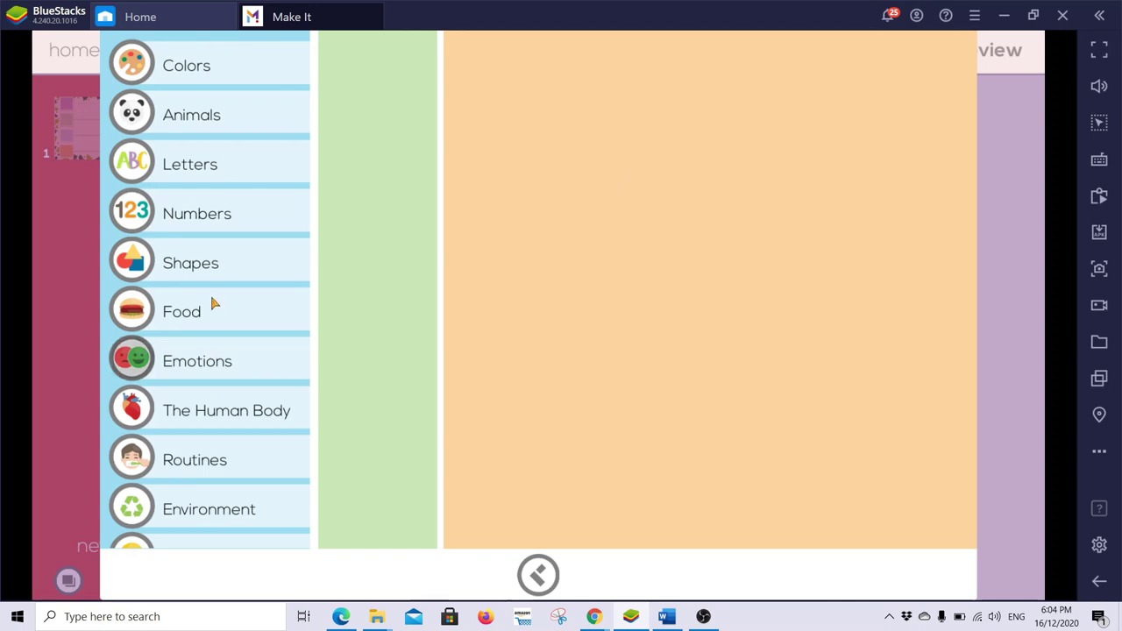
{"action": "left_click_drag", "start_coordinate": [216, 271], "coordinate": [233, 108]}
{"action": "left_click_drag", "start_coordinate": [212, 357], "coordinate": [253, 91]}
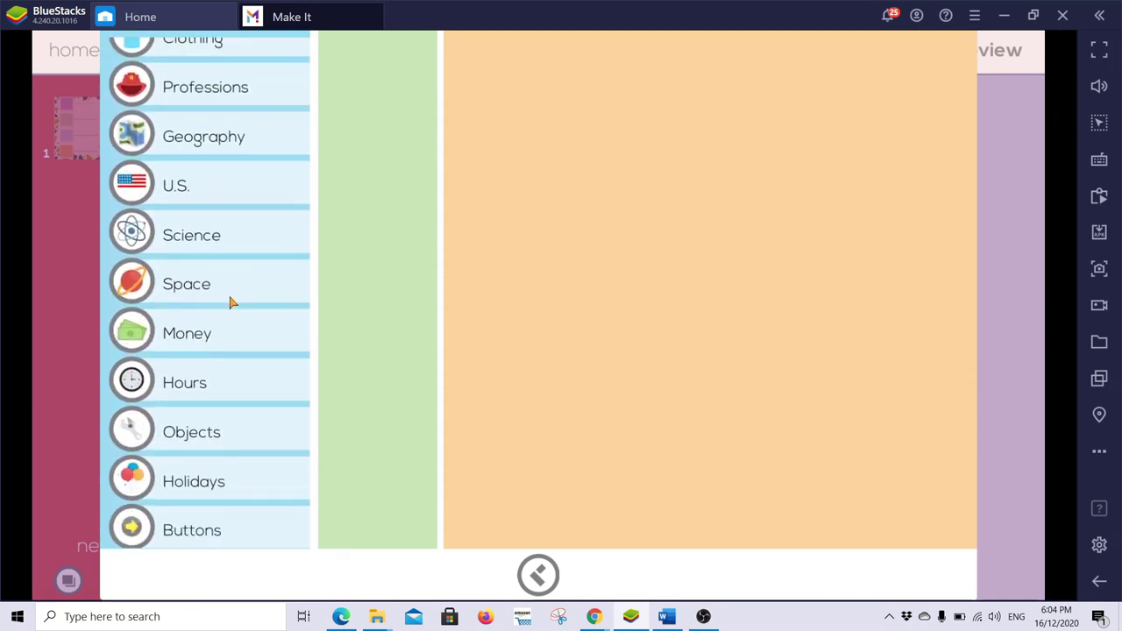
{"action": "left_click_drag", "start_coordinate": [230, 301], "coordinate": [238, 378]}
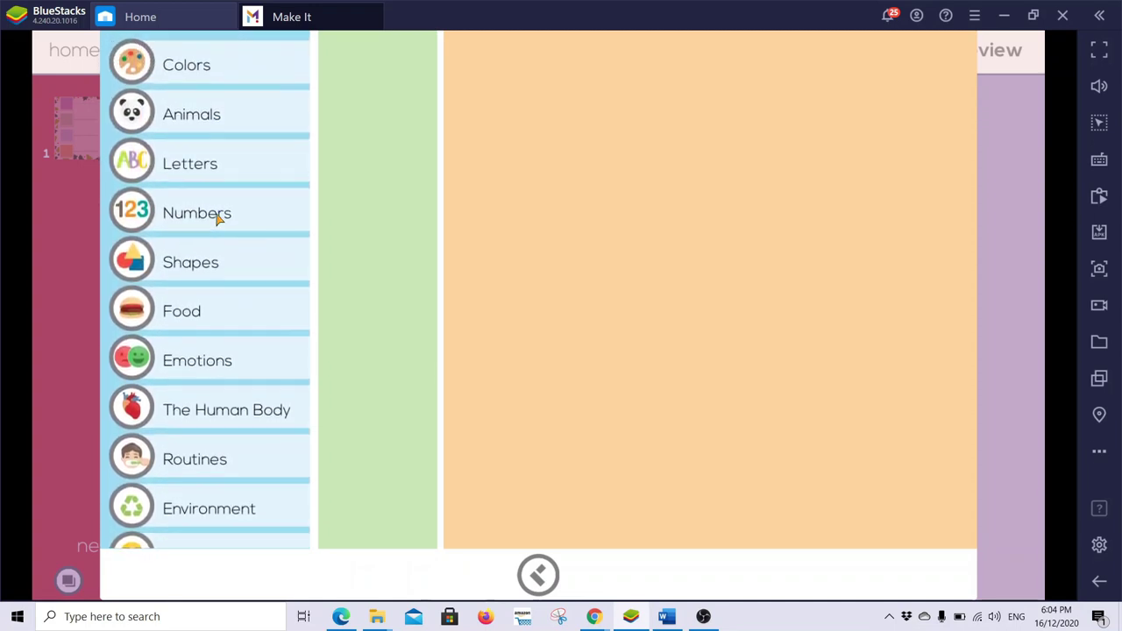
{"action": "left_click_drag", "start_coordinate": [220, 216], "coordinate": [200, 353]}
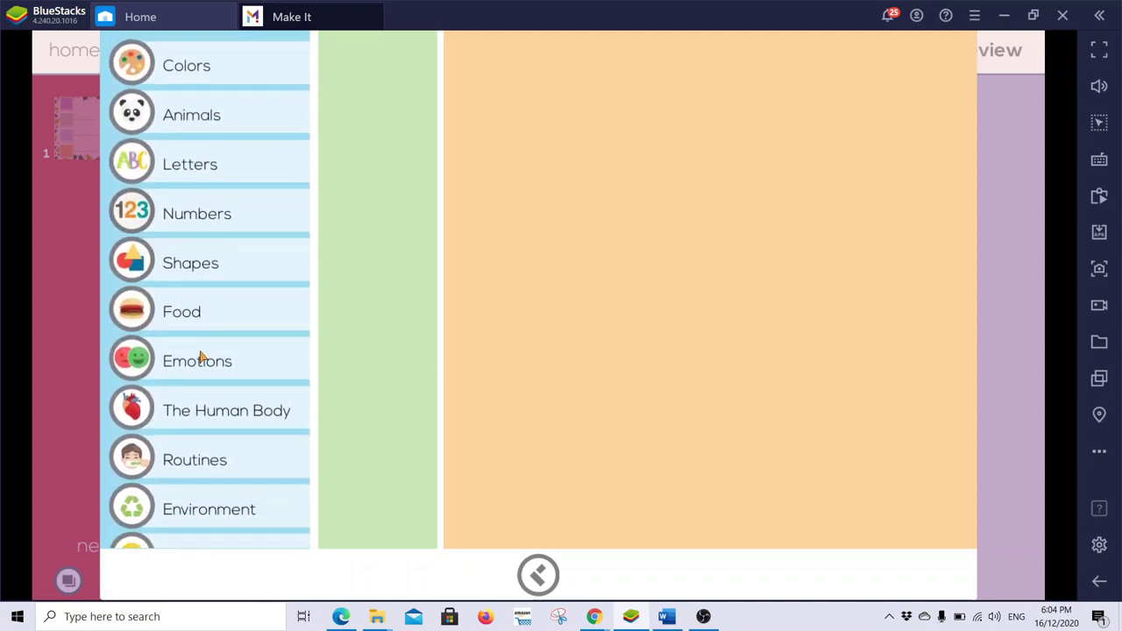
{"action": "left_click", "coordinate": [198, 175]}
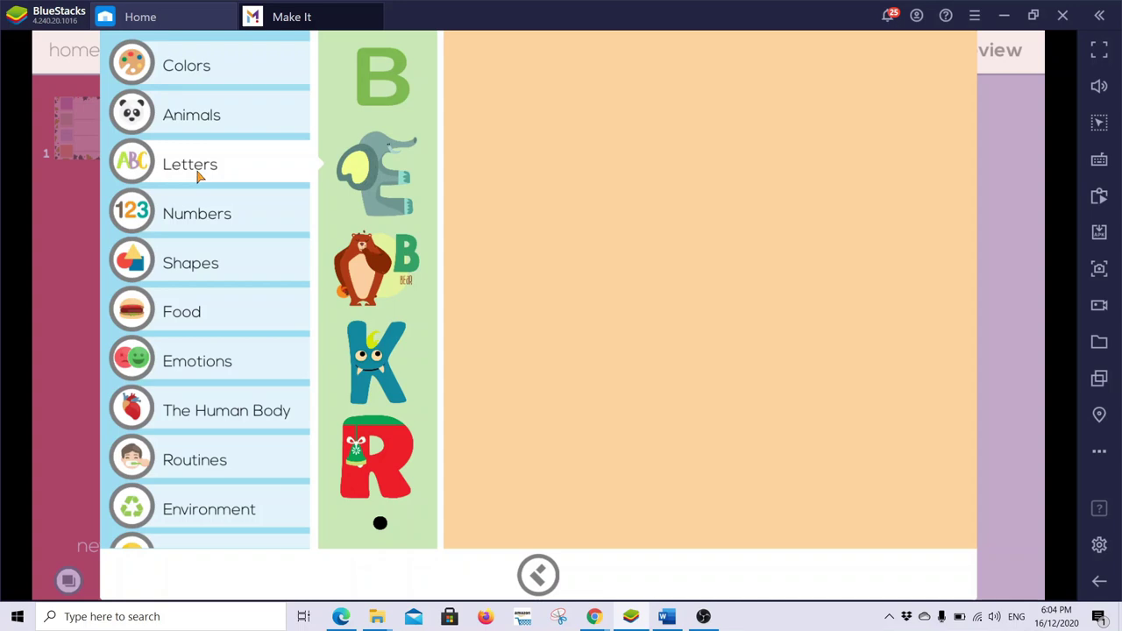
{"action": "left_click", "coordinate": [240, 111]}
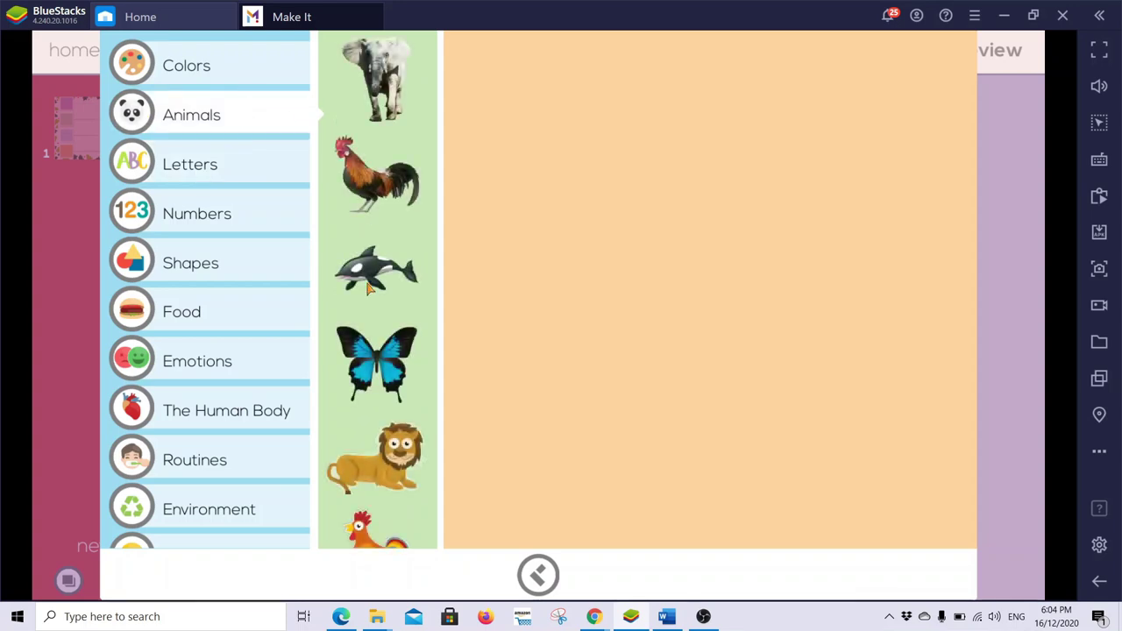
{"action": "left_click", "coordinate": [368, 281]}
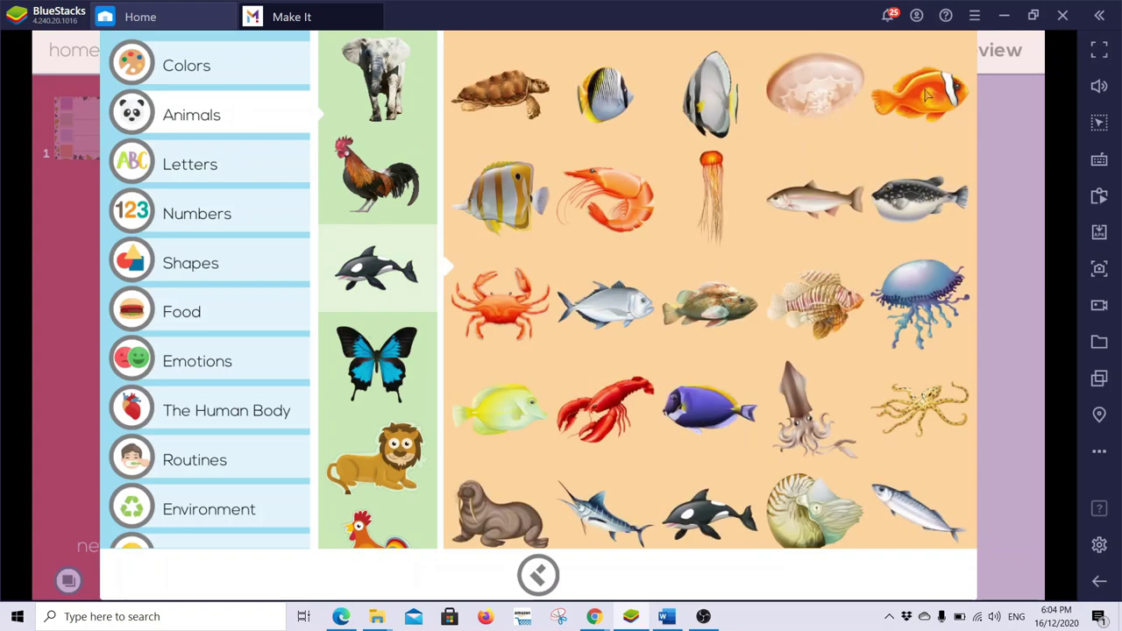
{"action": "left_click", "coordinate": [921, 94]}
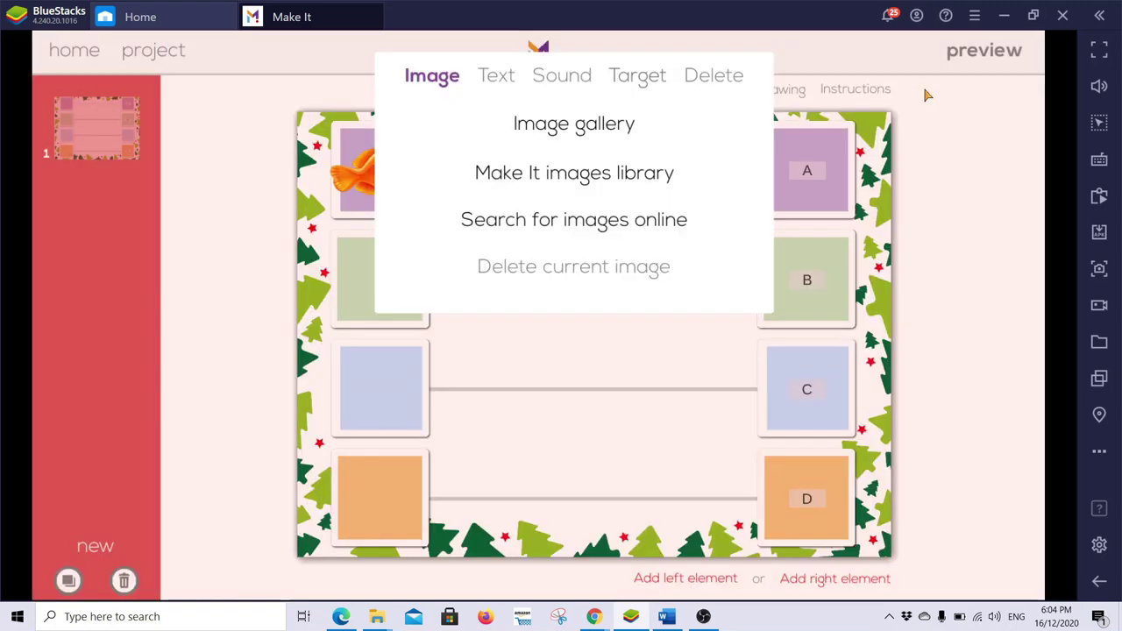
Fill the green left element with the rooster from the farm animals in the Make It images library.
{"action": "left_click", "coordinate": [368, 307]}
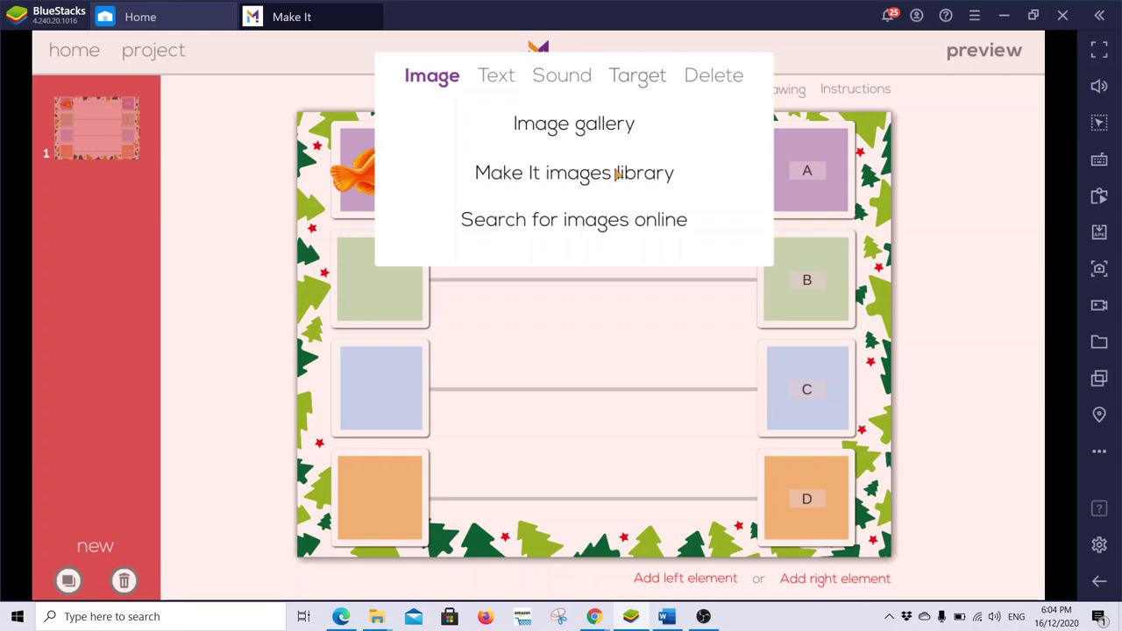
{"action": "left_click", "coordinate": [616, 173]}
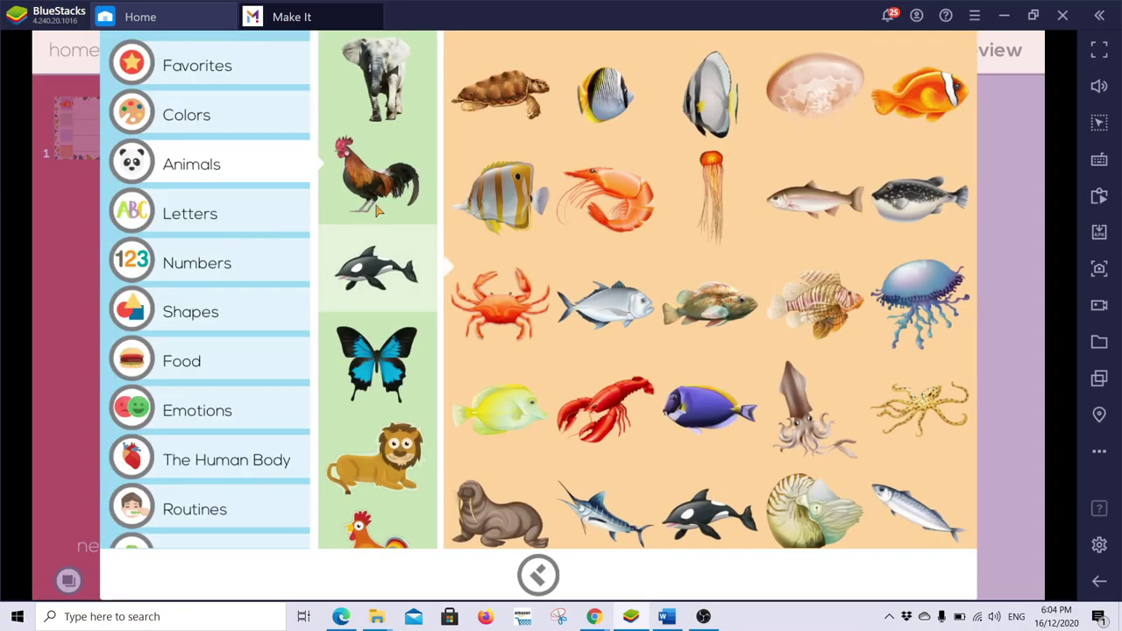
{"action": "left_click", "coordinate": [373, 202]}
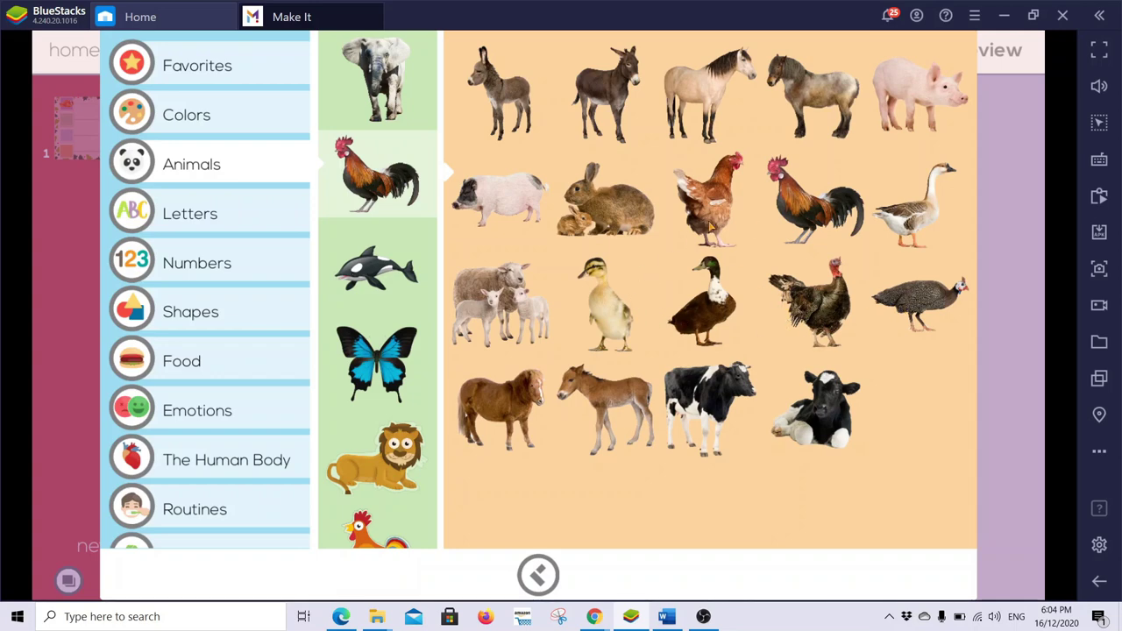
{"action": "left_click", "coordinate": [808, 218]}
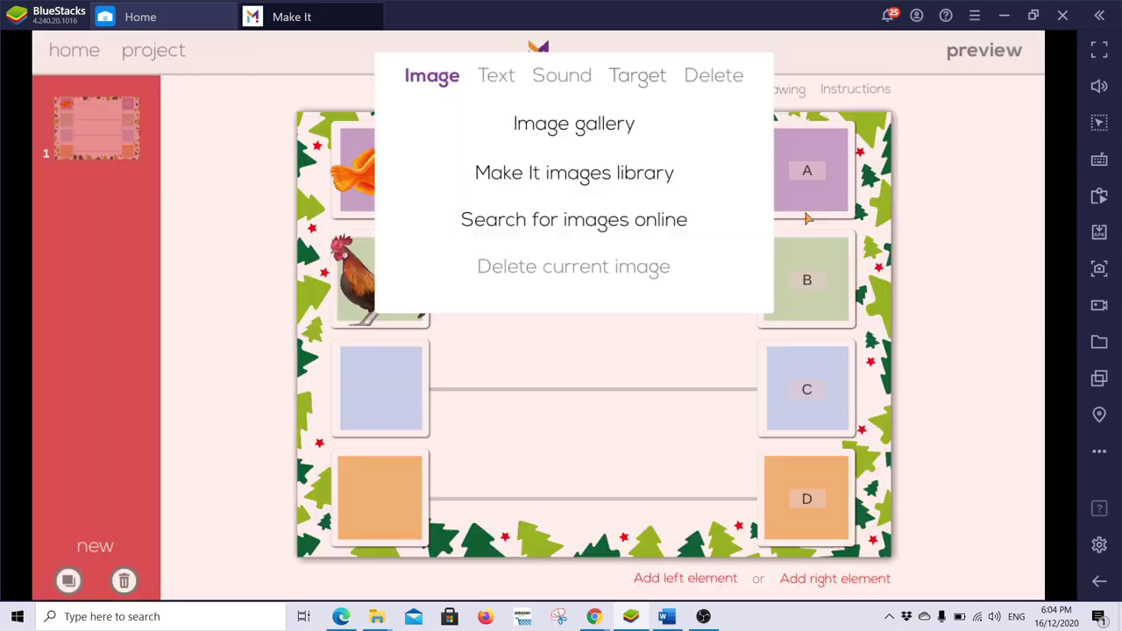
Fill the blue left element with the blue butterfly from the insects in the Make It images library.
{"action": "left_click", "coordinate": [568, 180]}
{"action": "left_click", "coordinate": [389, 370]}
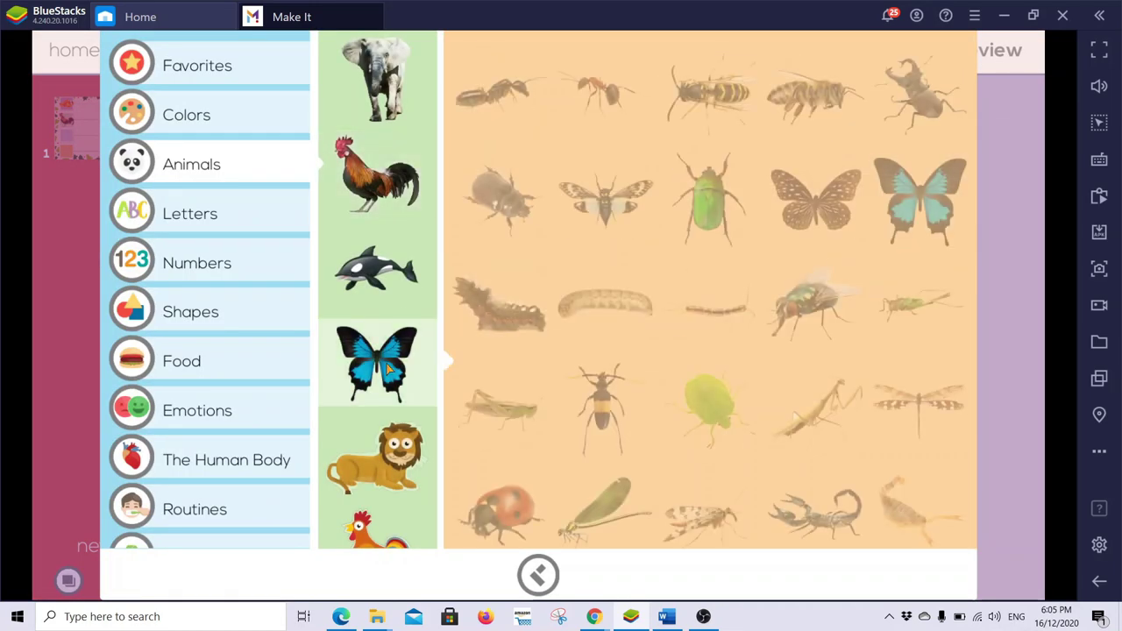
{"action": "left_click", "coordinate": [920, 191]}
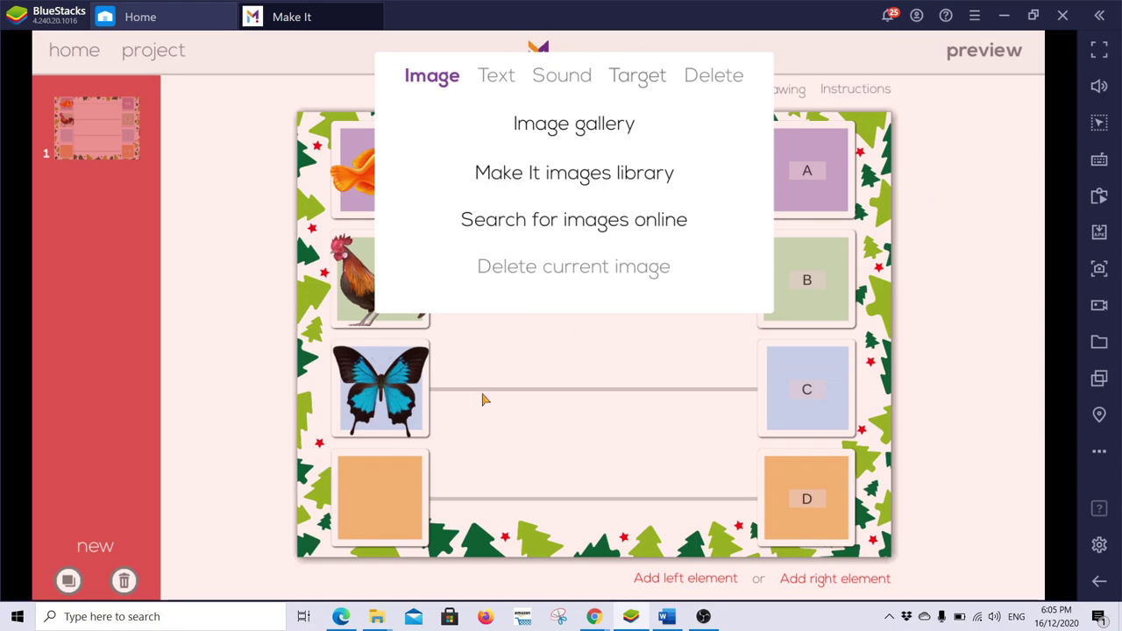
Fill the orange left element with the giraffe from the wild animals in the Make It images library.
{"action": "left_click", "coordinate": [388, 516]}
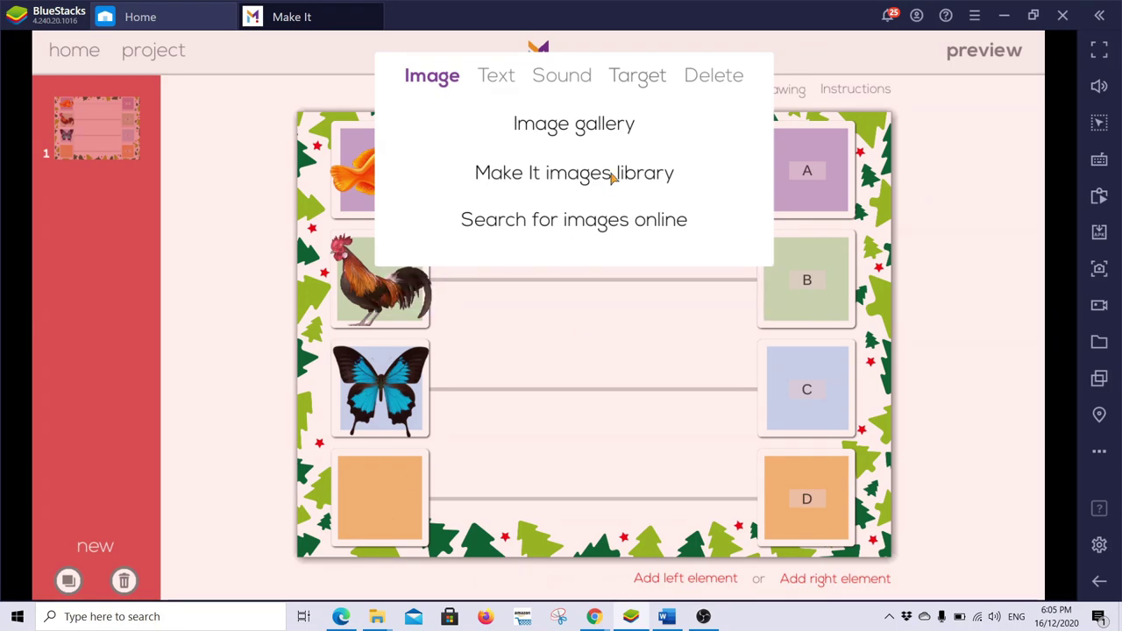
{"action": "left_click", "coordinate": [613, 176]}
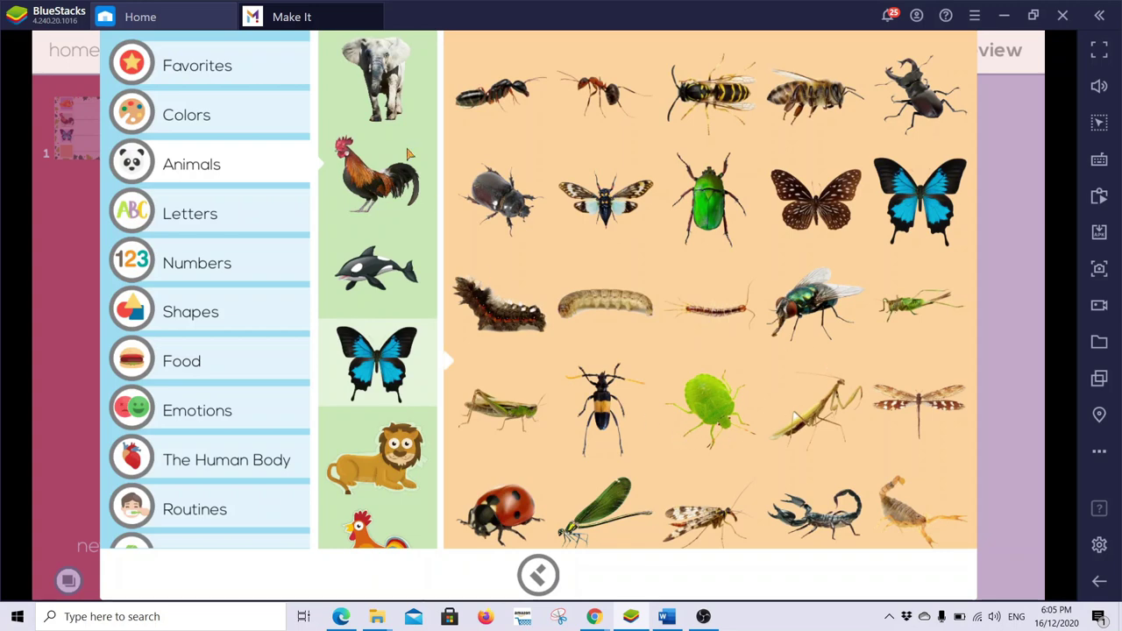
{"action": "left_click", "coordinate": [388, 77]}
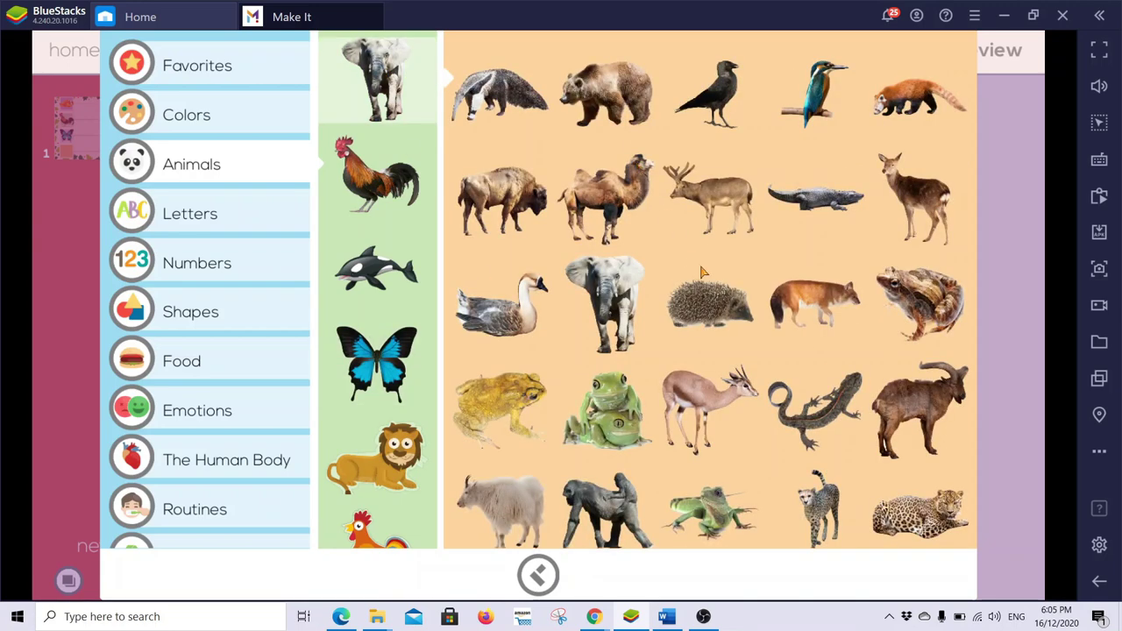
{"action": "scroll", "coordinate": [736, 411], "scroll_direction": "down", "scroll_amount": 4}
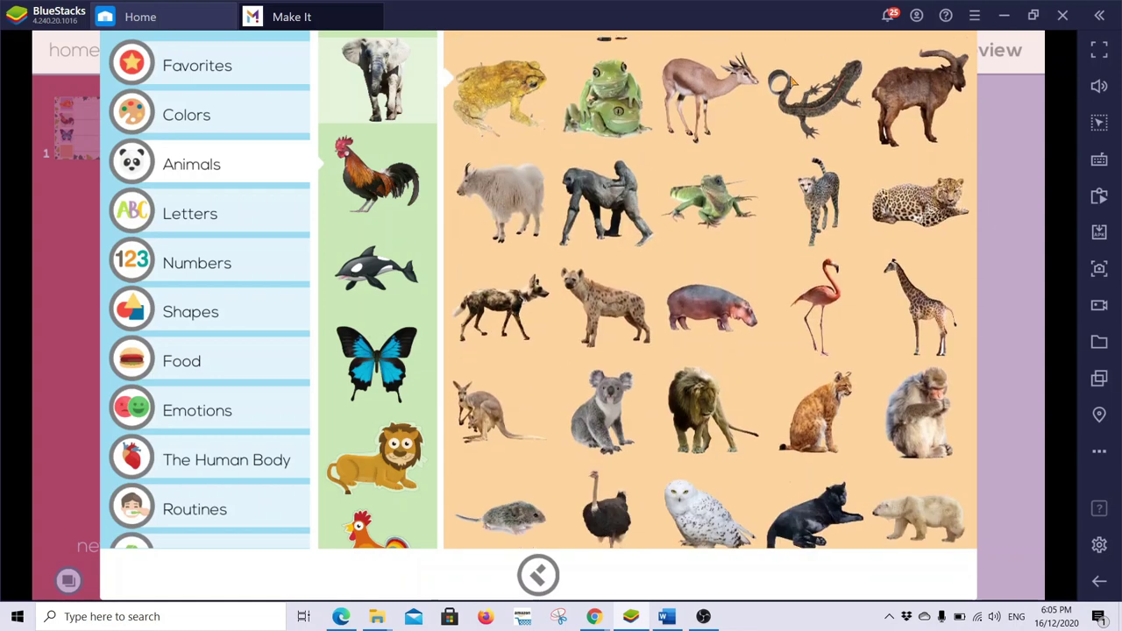
{"action": "scroll", "coordinate": [759, 390], "scroll_direction": "down", "scroll_amount": 2}
{"action": "scroll", "coordinate": [768, 300], "scroll_direction": "up", "scroll_amount": 2}
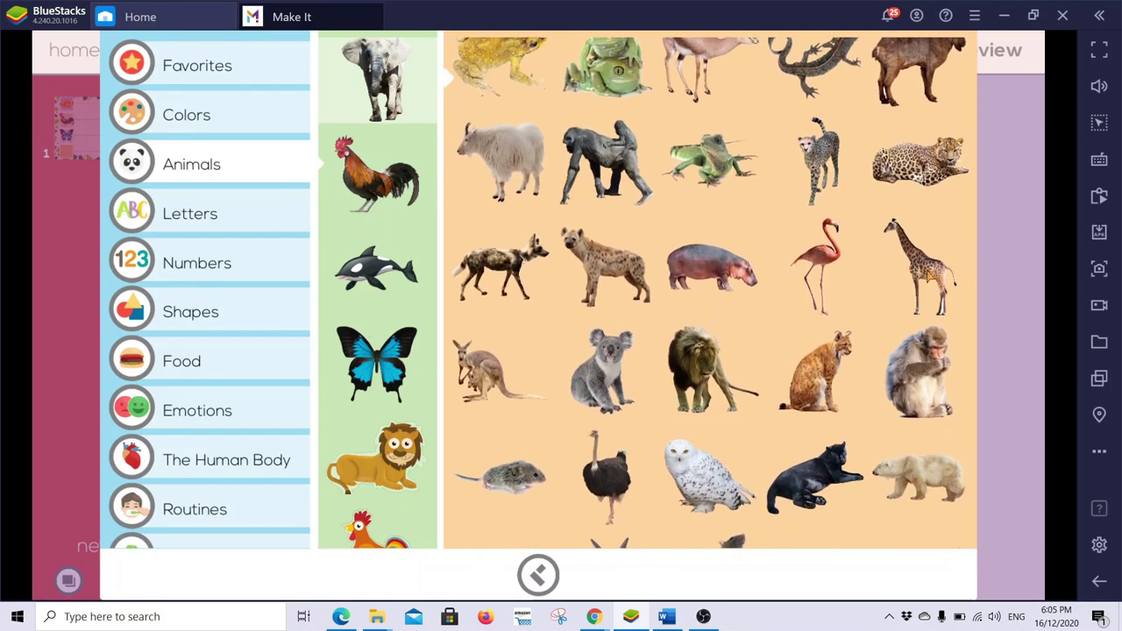
{"action": "left_click", "coordinate": [932, 282]}
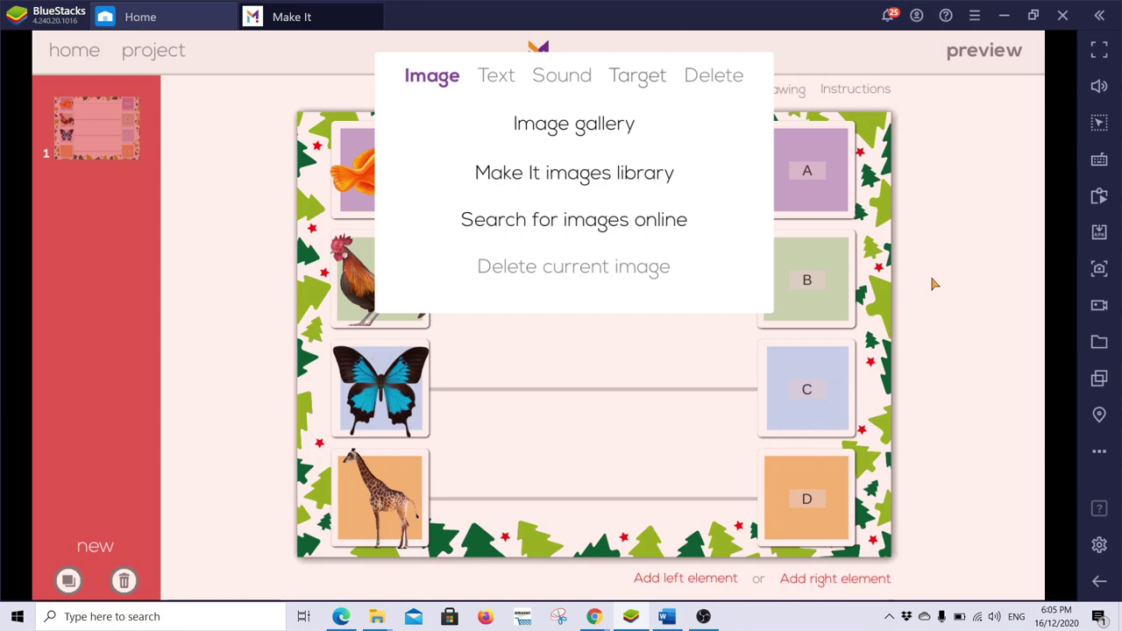
{"action": "left_click", "coordinate": [587, 381]}
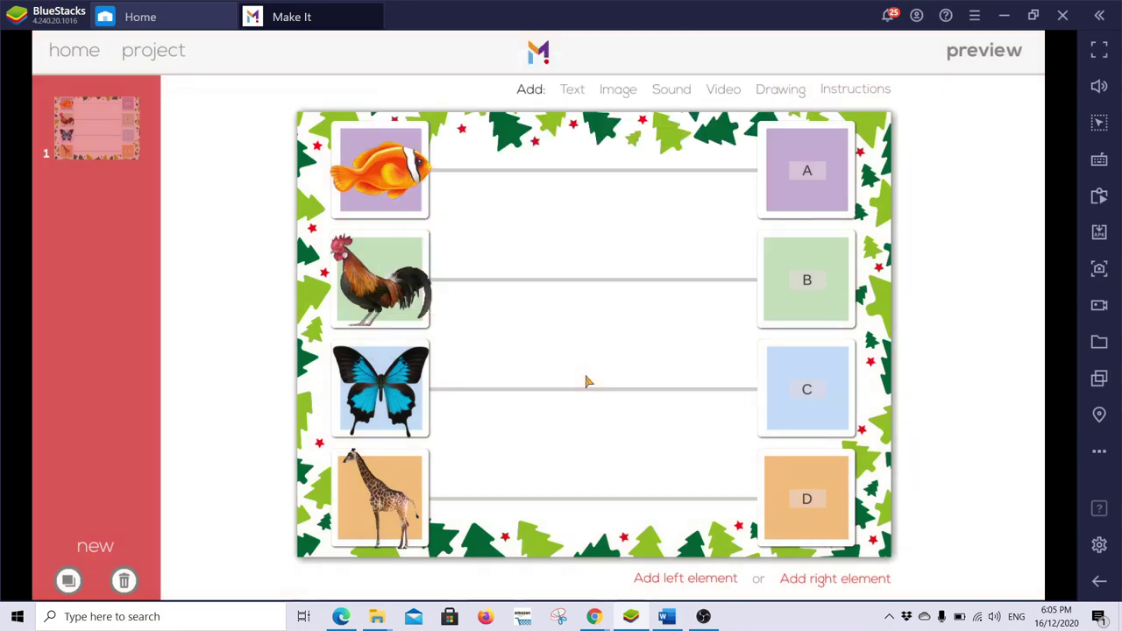
Fill right element A with the purple lowercase letter f from the plain letters in the Make It images library.
{"action": "left_click", "coordinate": [810, 186]}
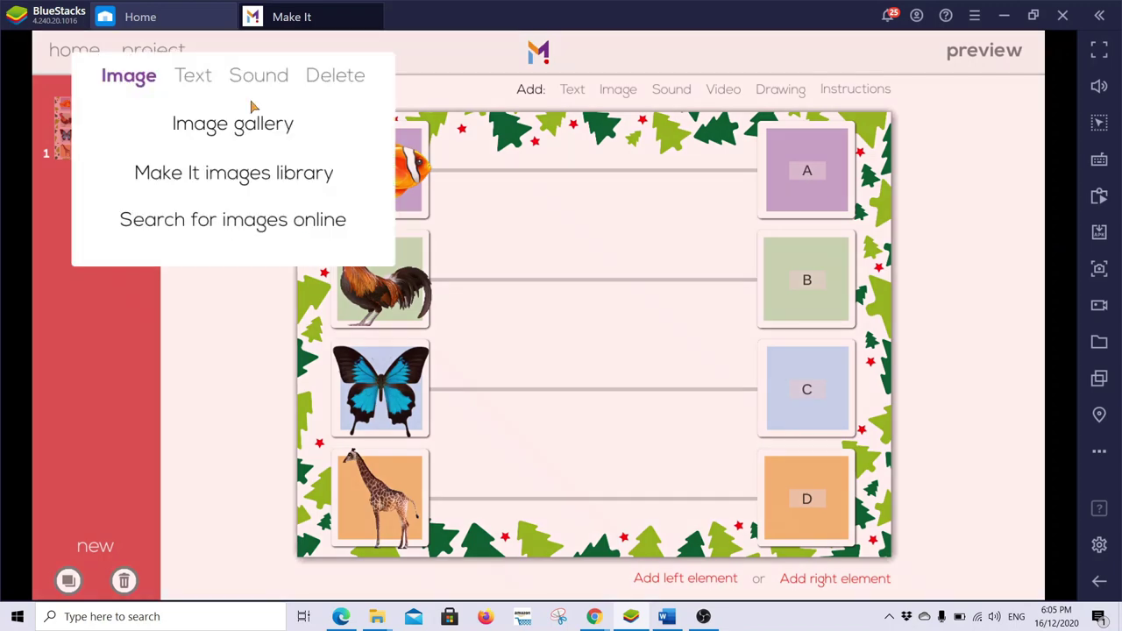
{"action": "left_click", "coordinate": [260, 175]}
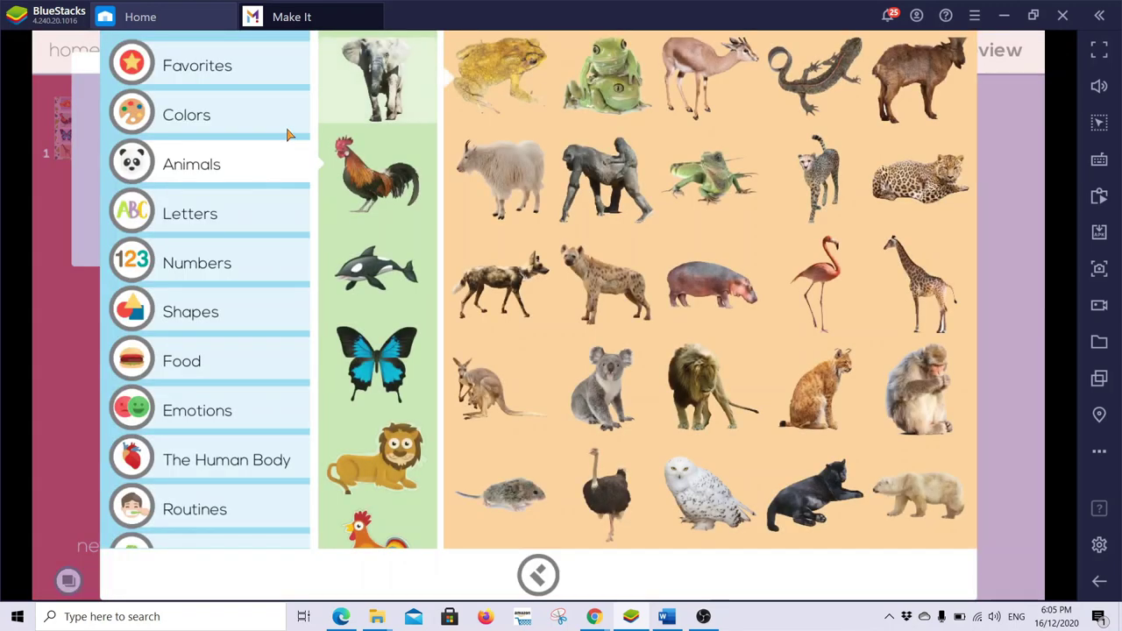
{"action": "left_click", "coordinate": [223, 219]}
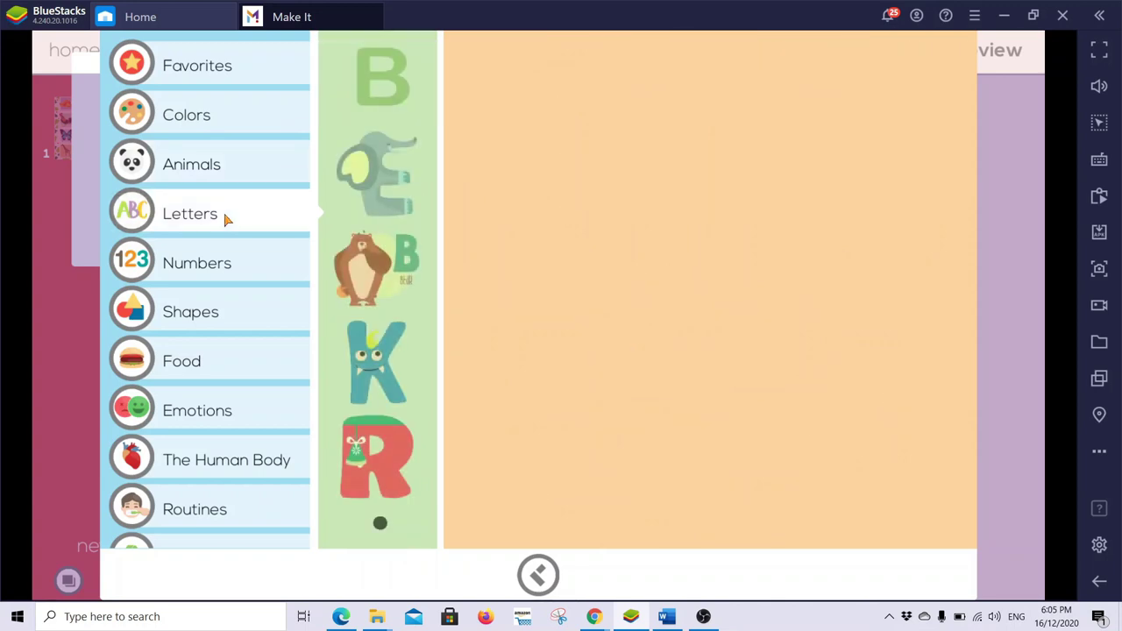
{"action": "left_click", "coordinate": [377, 386]}
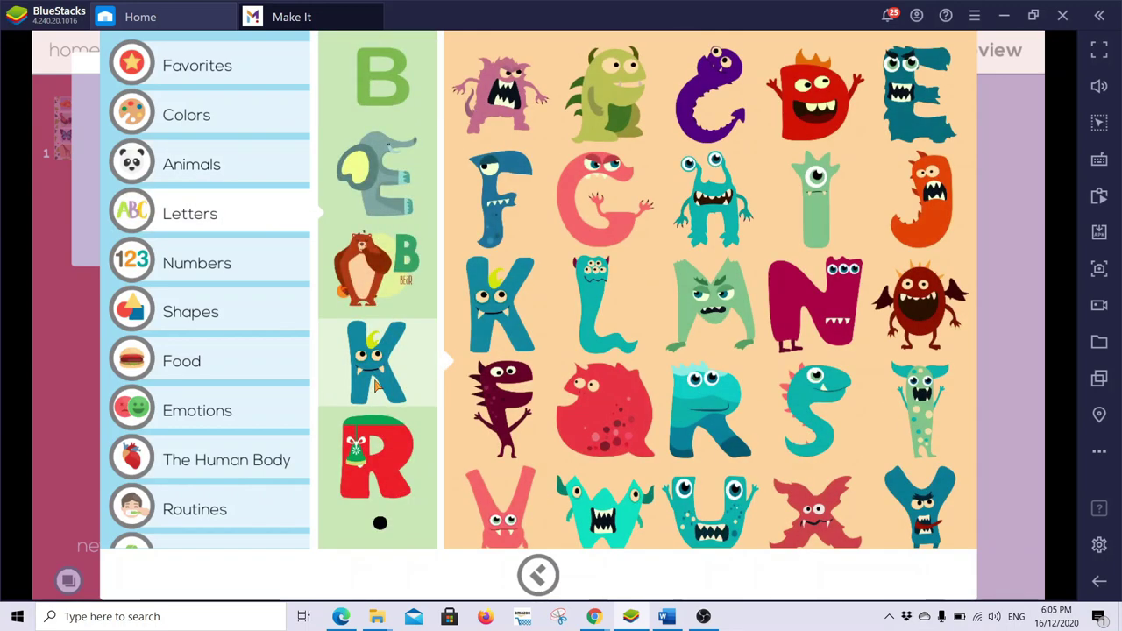
{"action": "left_click", "coordinate": [392, 184]}
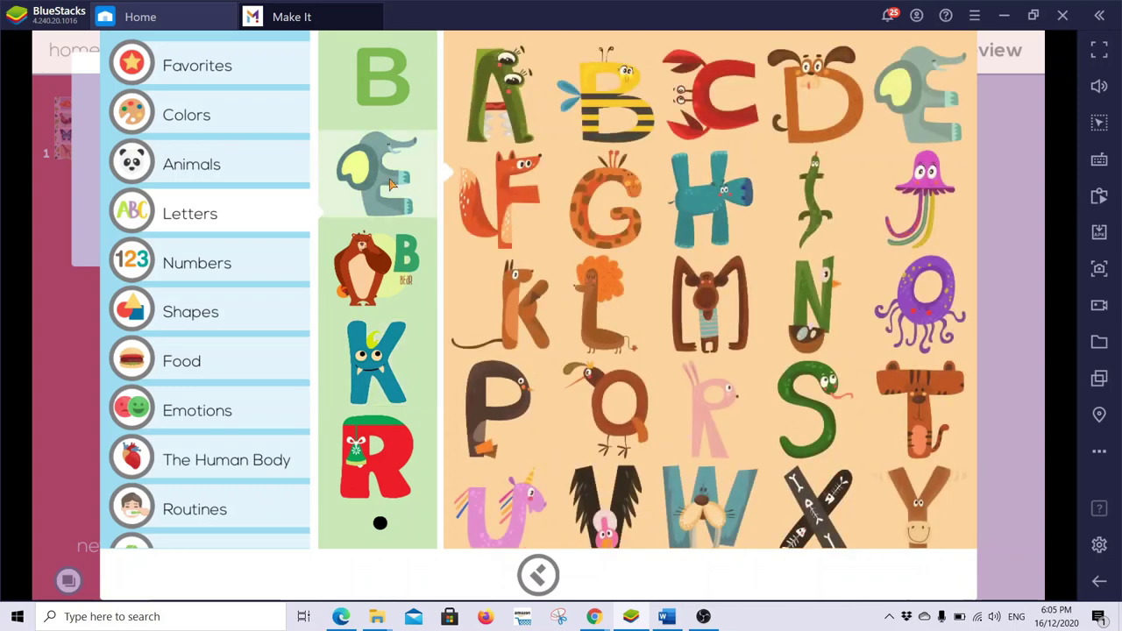
{"action": "left_click", "coordinate": [392, 76]}
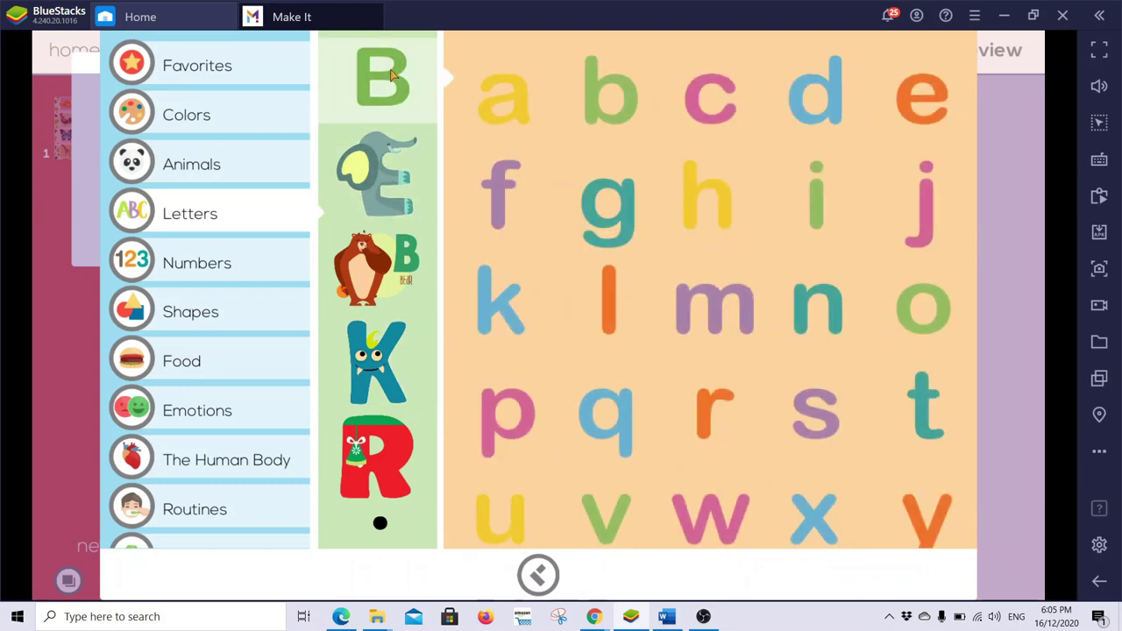
{"action": "left_click", "coordinate": [499, 206]}
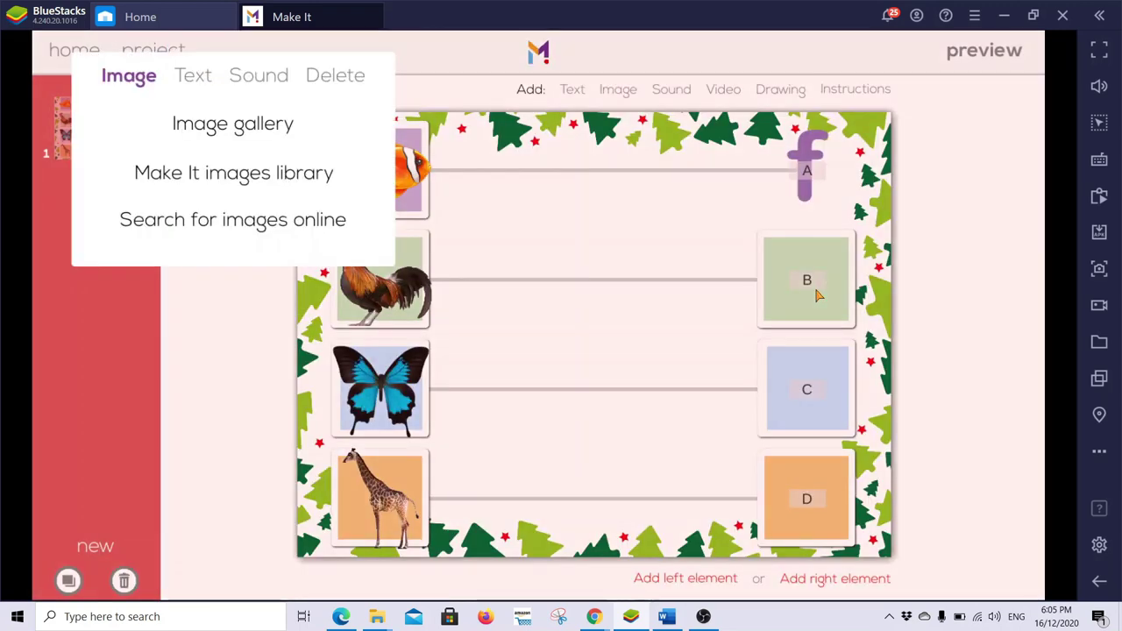
Fill right element B with the pink letter c and right element C with the green letter b from the Make It images library.
{"action": "left_click", "coordinate": [283, 176]}
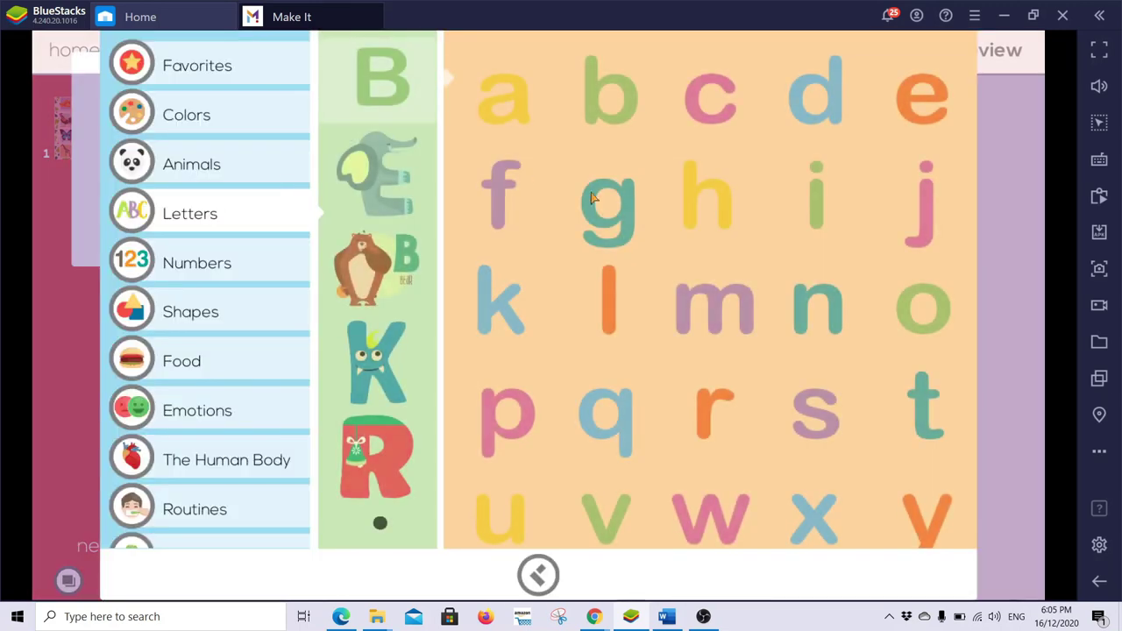
{"action": "left_click", "coordinate": [710, 92]}
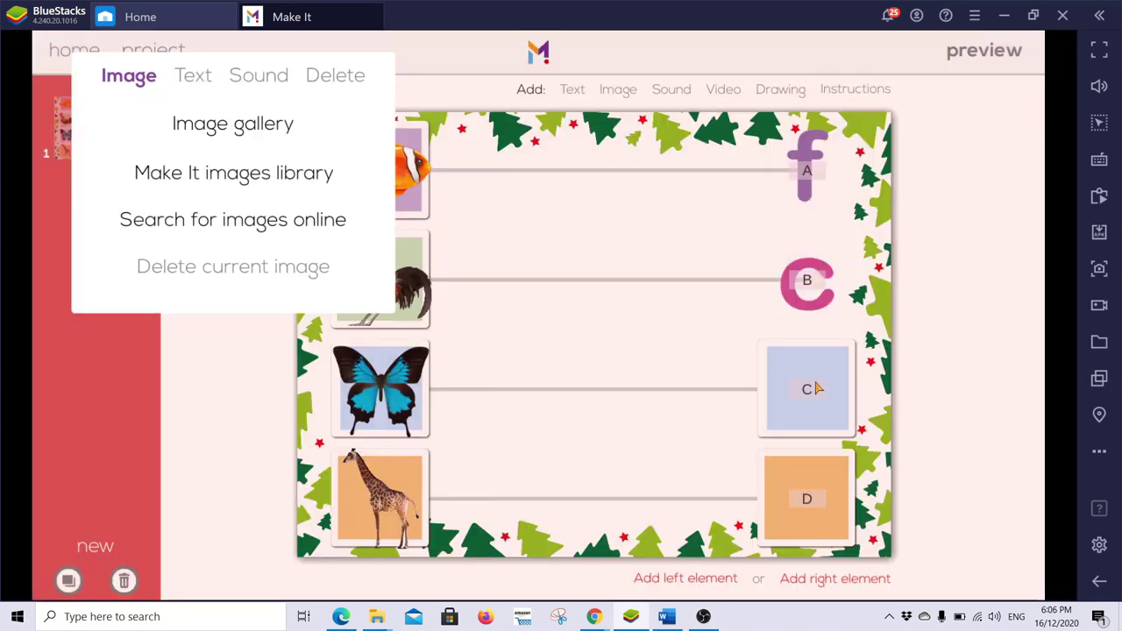
{"action": "left_click", "coordinate": [818, 388]}
{"action": "left_click", "coordinate": [818, 389]}
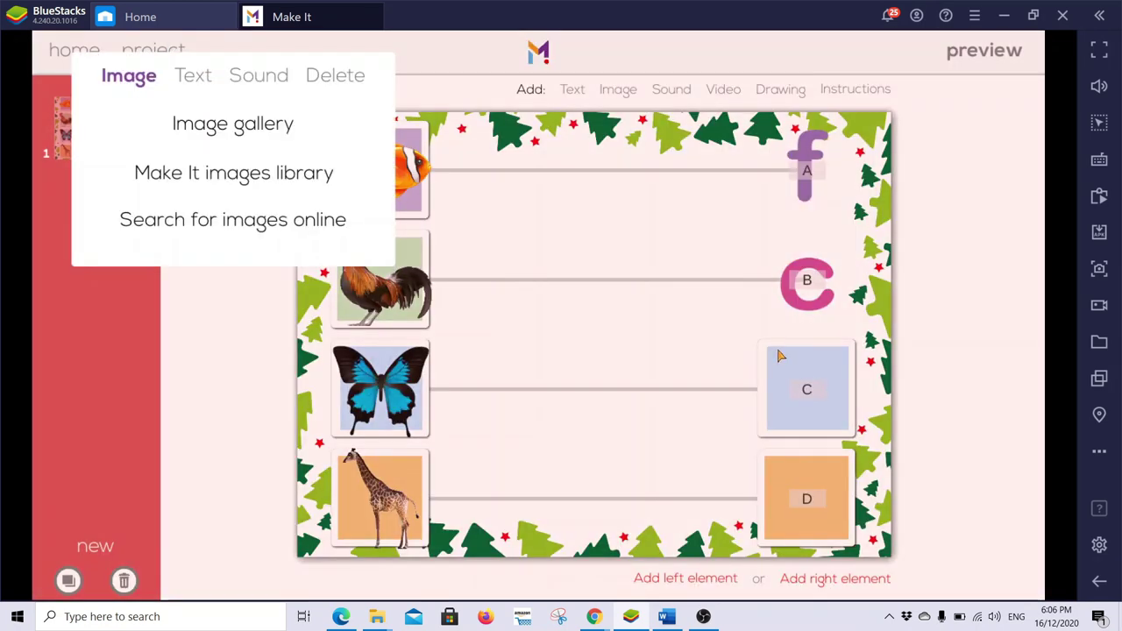
{"action": "left_click", "coordinate": [307, 174]}
{"action": "left_click", "coordinate": [607, 107]}
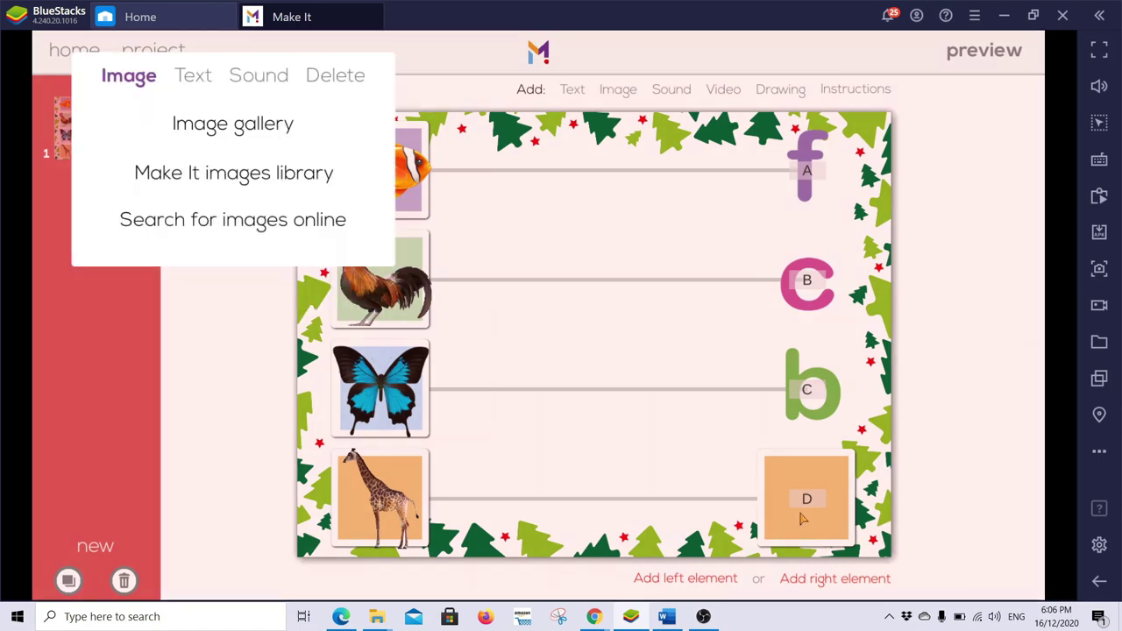
Fill right element D with the teal letter g from the Make It images library.
{"action": "left_click", "coordinate": [269, 173]}
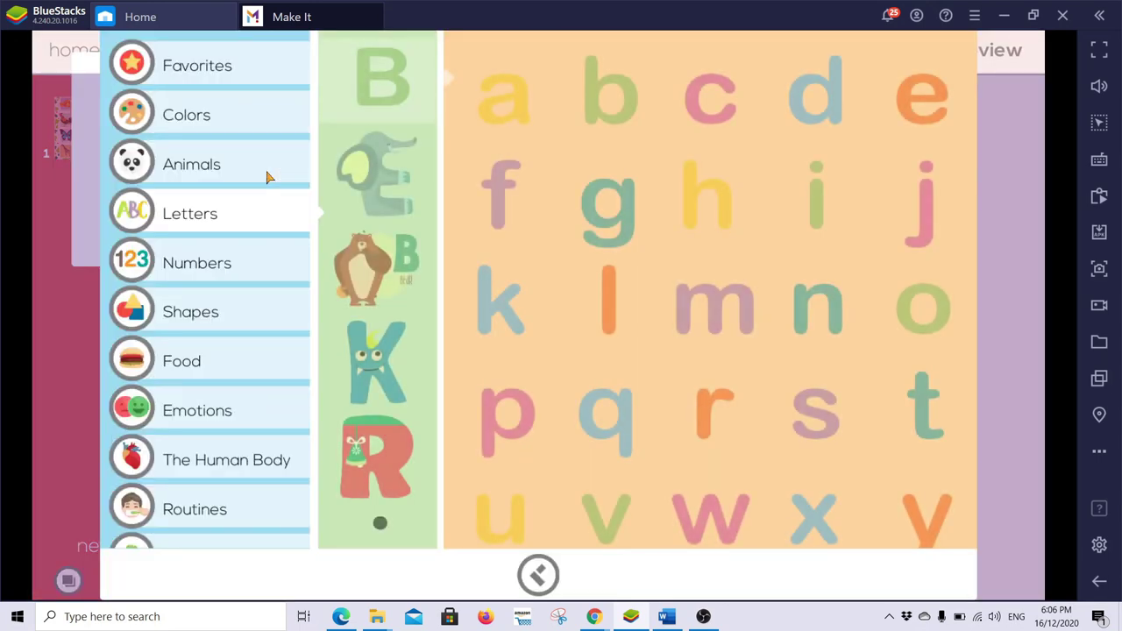
{"action": "left_click", "coordinate": [607, 221]}
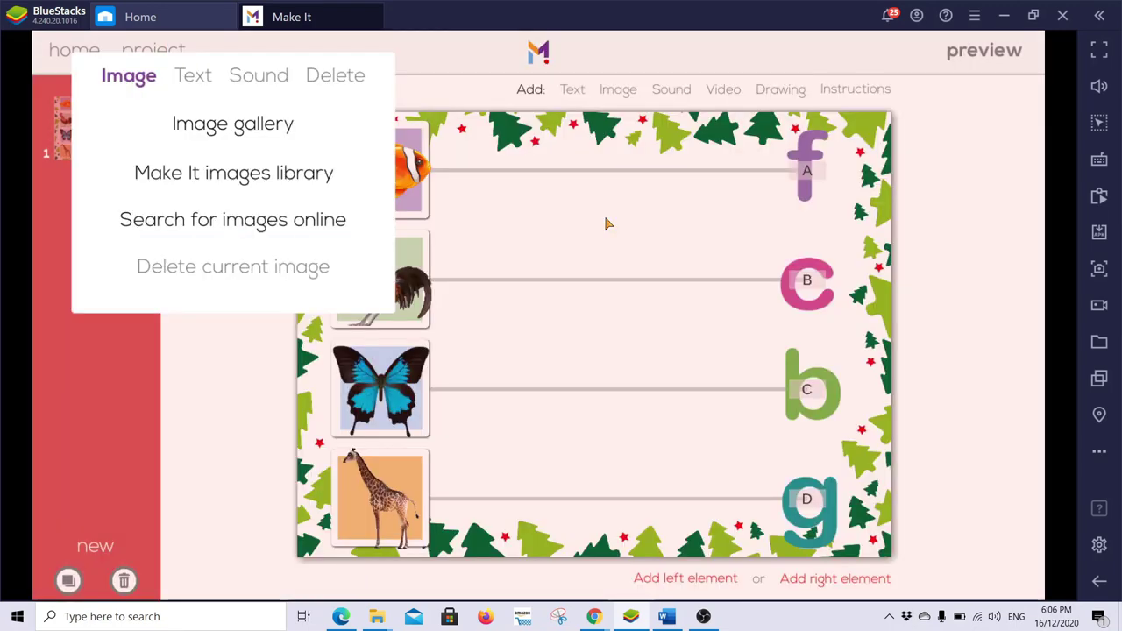
{"action": "left_click", "coordinate": [862, 296]}
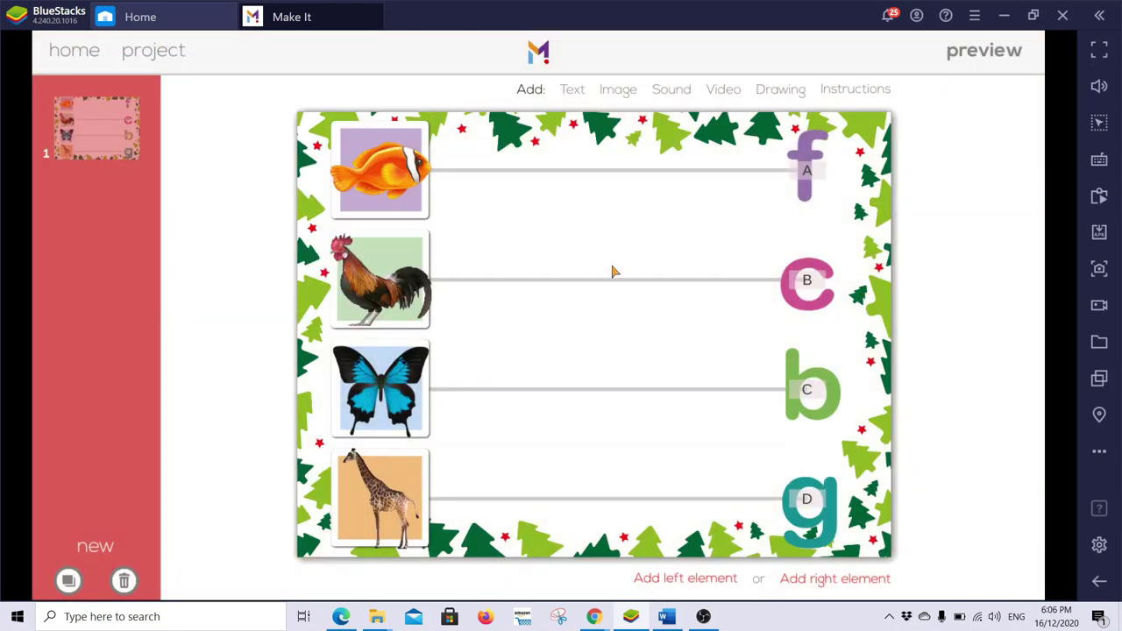
Preview the Connect activity and link the rooster to c, the fish to f, the giraffe to g and the butterfly to b.
{"action": "left_click", "coordinate": [984, 51]}
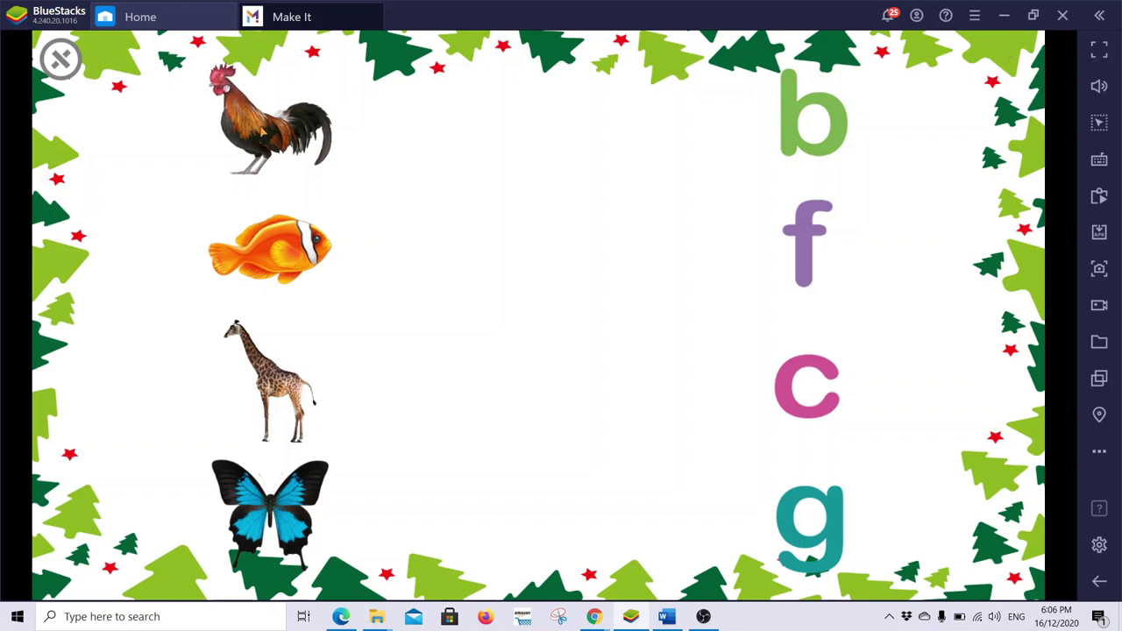
{"action": "mouse_move", "coordinate": [263, 130]}
{"action": "left_mouse_down"}
{"action": "mouse_move", "coordinate": [433, 158]}
{"action": "mouse_move", "coordinate": [823, 397]}
{"action": "left_mouse_up"}
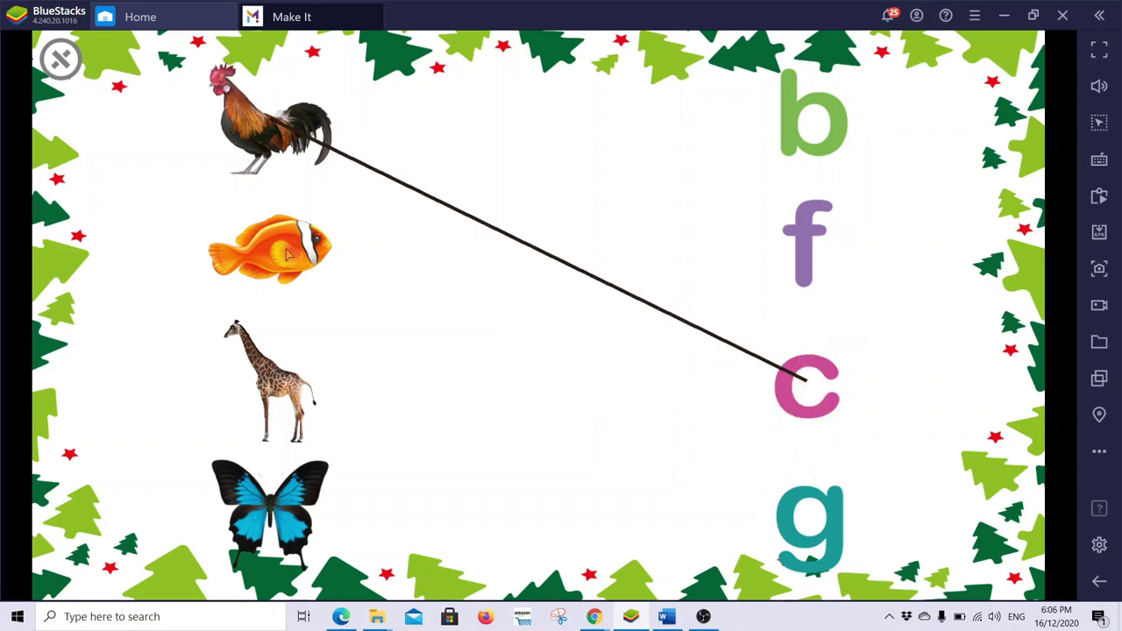
{"action": "mouse_move", "coordinate": [287, 253]}
{"action": "left_mouse_down"}
{"action": "mouse_move", "coordinate": [674, 213]}
{"action": "mouse_move", "coordinate": [853, 234]}
{"action": "left_mouse_up"}
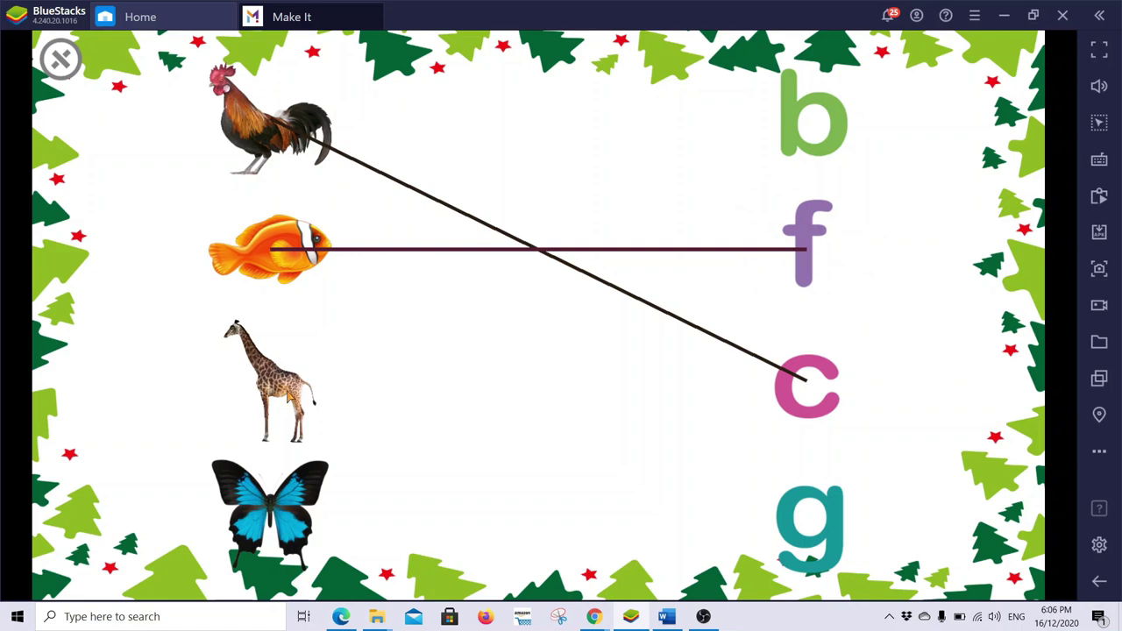
{"action": "left_click_drag", "start_coordinate": [293, 394], "coordinate": [868, 526]}
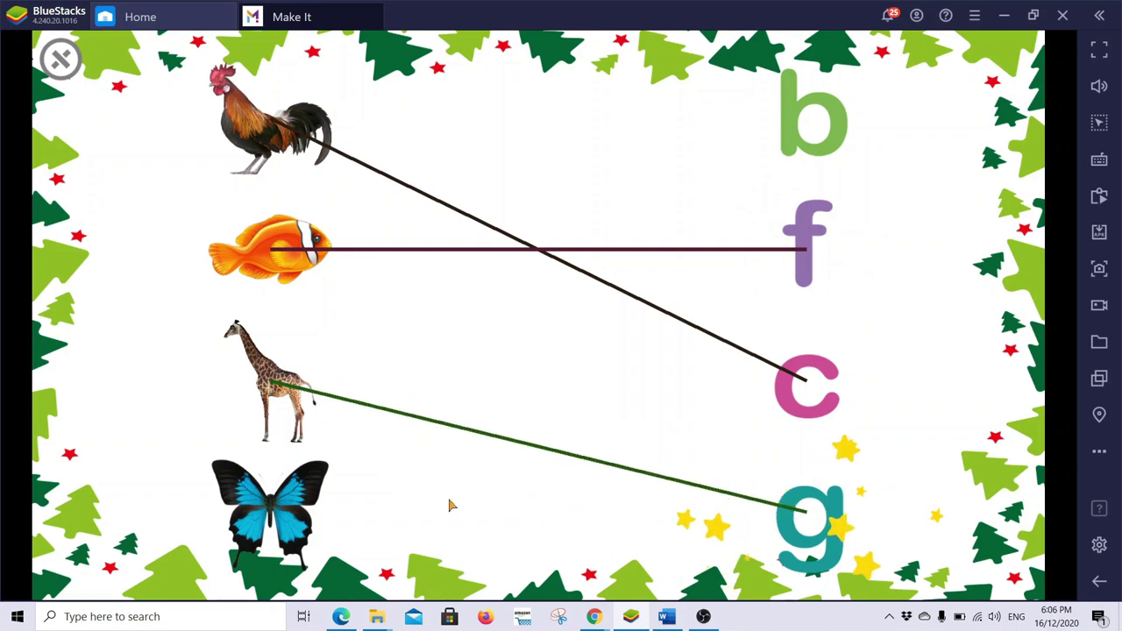
{"action": "left_click_drag", "start_coordinate": [273, 523], "coordinate": [813, 123]}
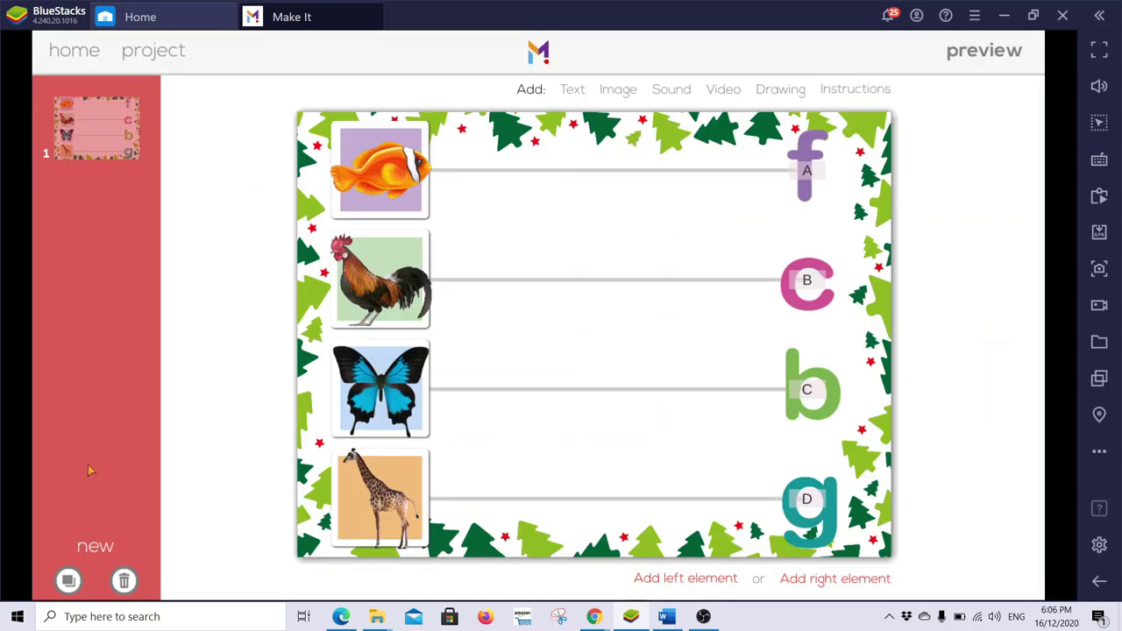
Add a new "Drag to containers" activity to the project.
{"action": "left_click", "coordinate": [102, 558]}
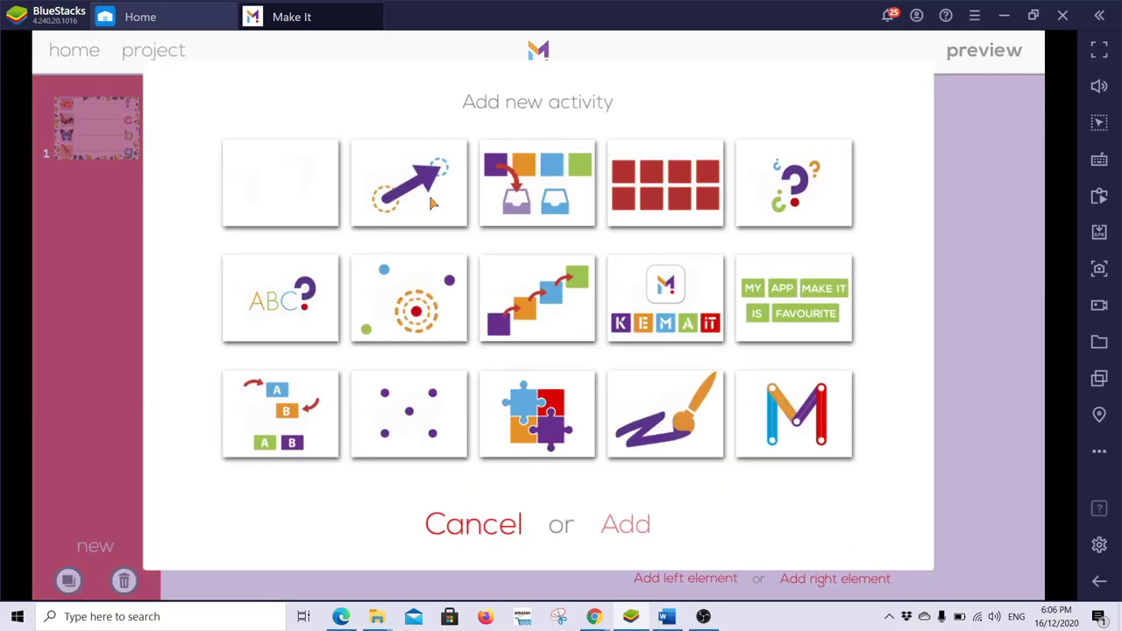
{"action": "left_click", "coordinate": [548, 193]}
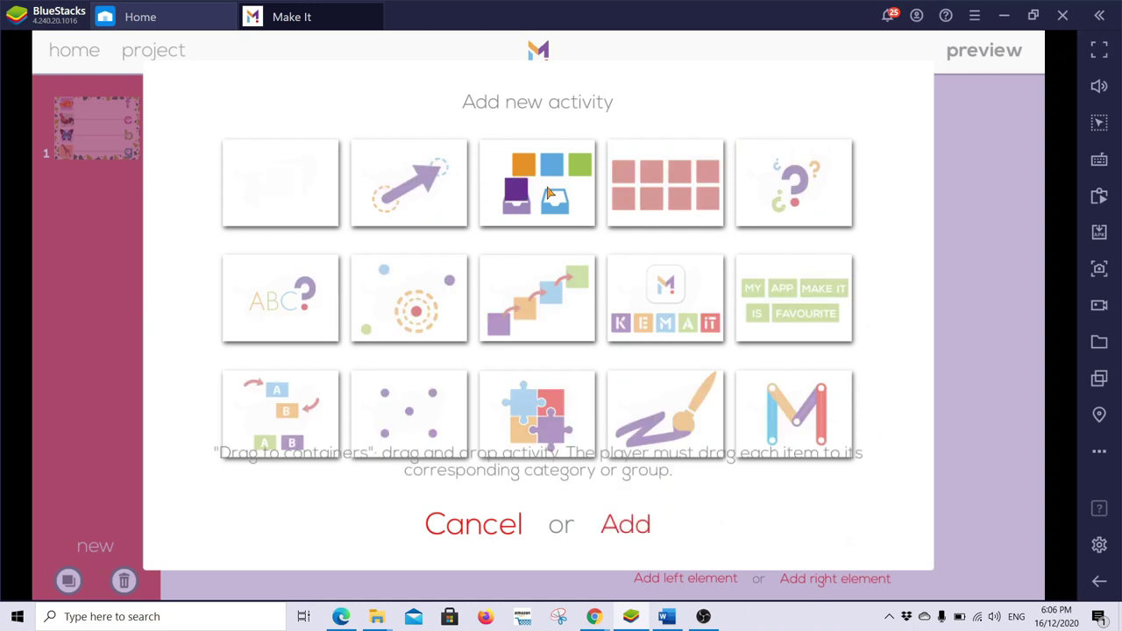
{"action": "left_click", "coordinate": [625, 524]}
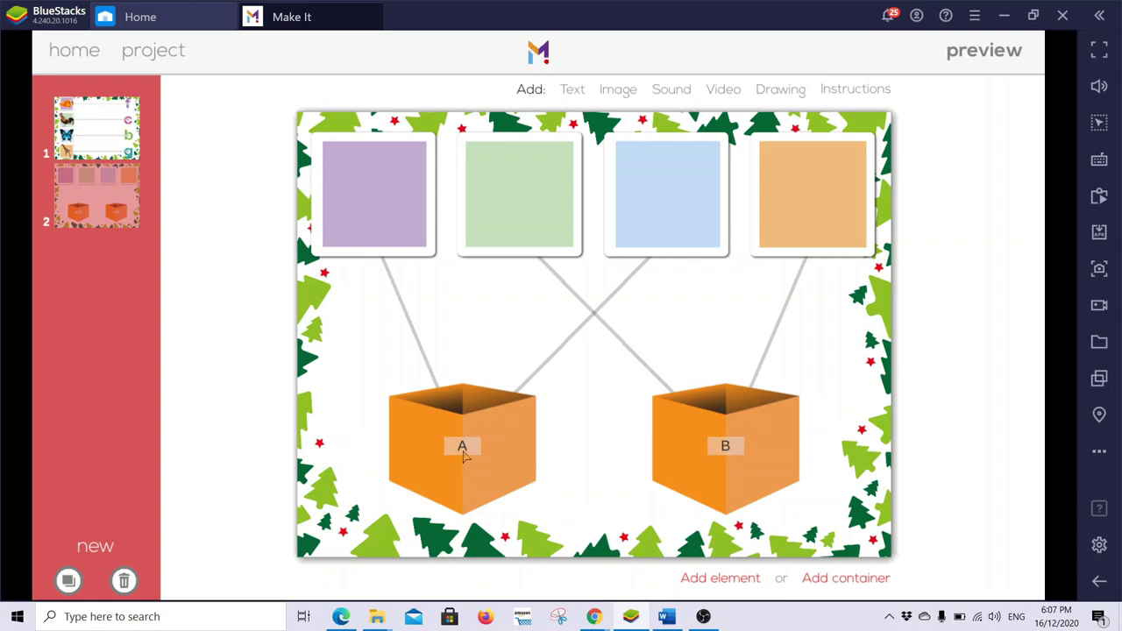
Label container A with the text "Junk Food".
{"action": "left_click", "coordinate": [464, 450]}
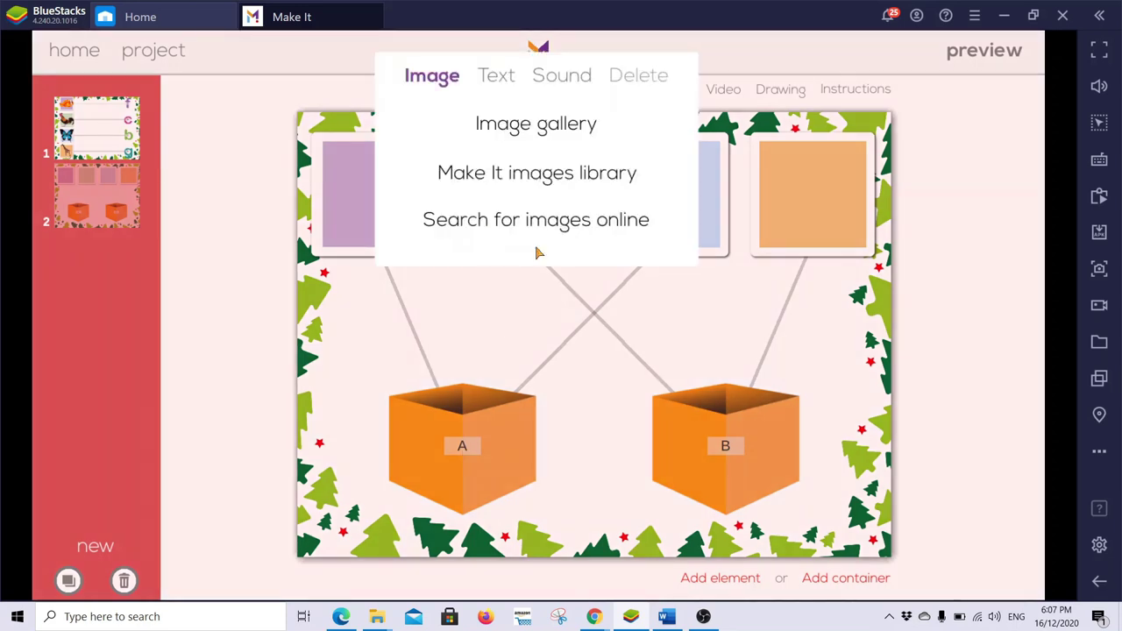
{"action": "left_click", "coordinate": [494, 83]}
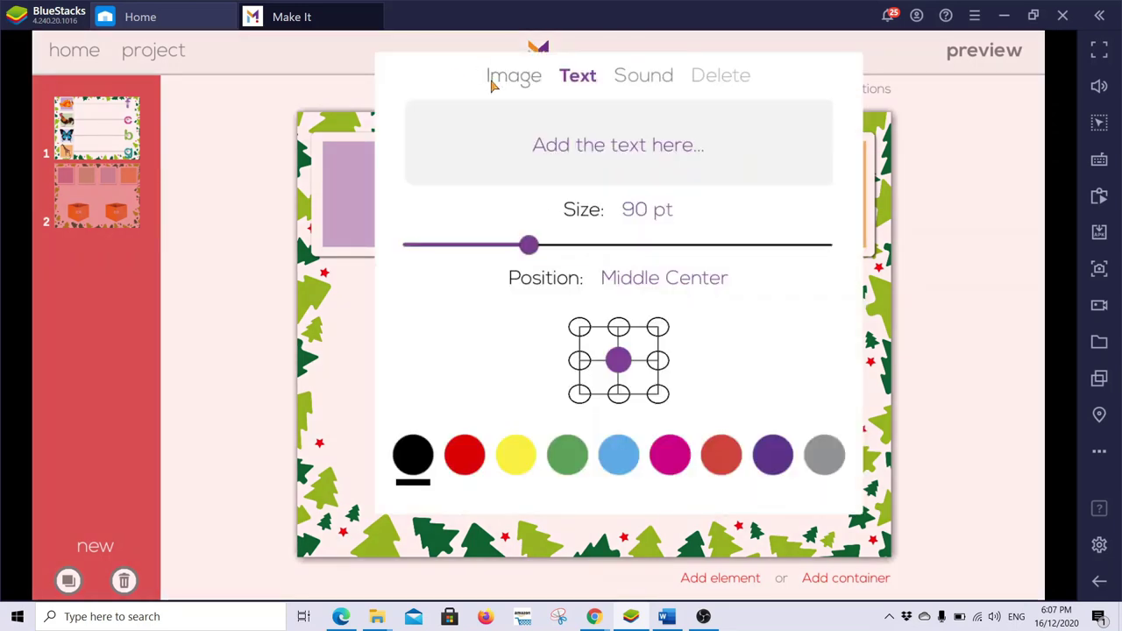
{"action": "left_click", "coordinate": [626, 158]}
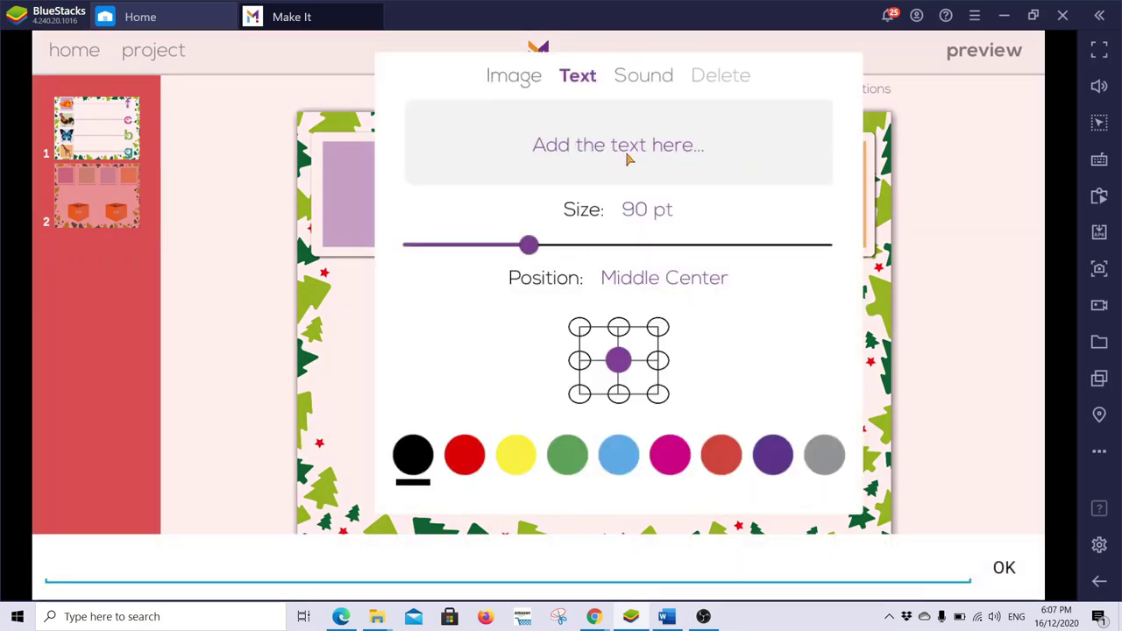
{"action": "type", "text": "Junk Food"}
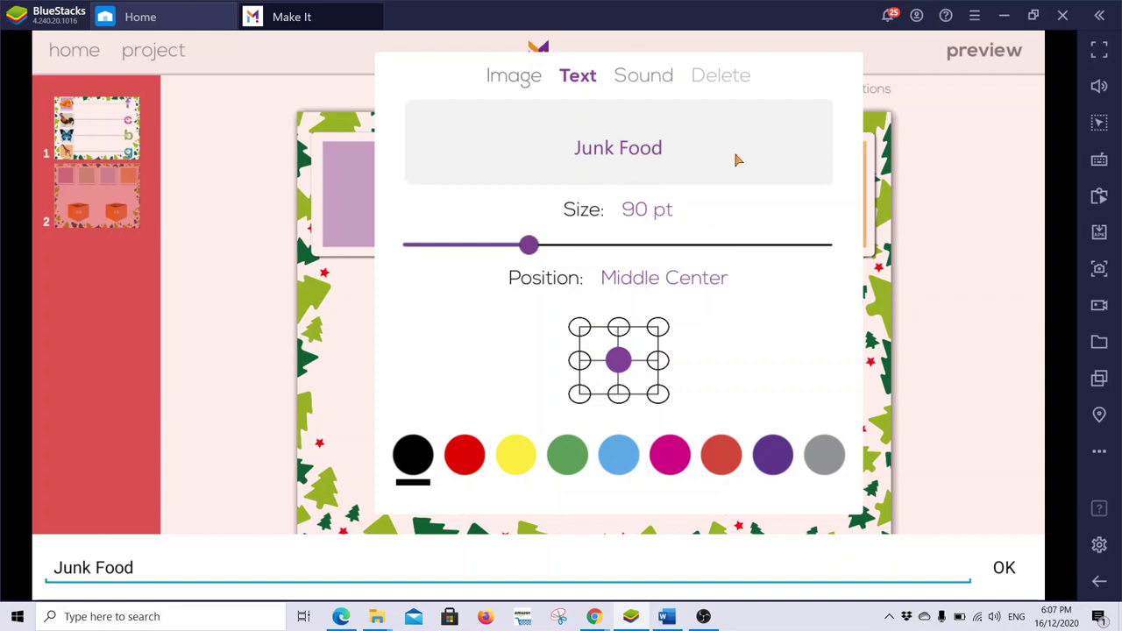
{"action": "key", "text": "Return"}
{"action": "left_click", "coordinate": [935, 293]}
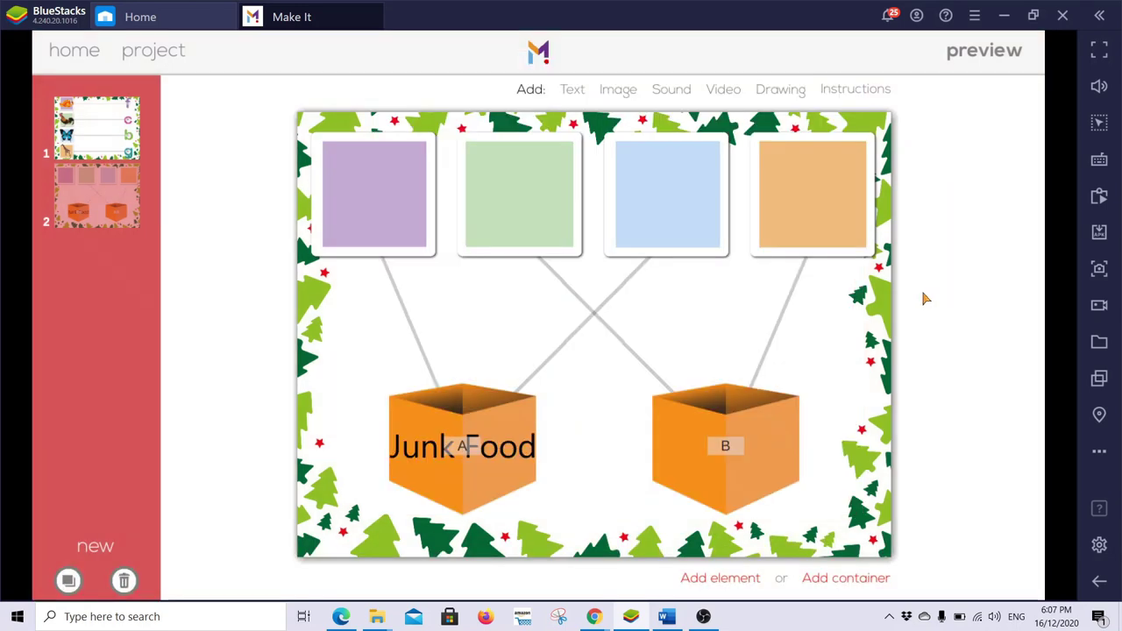
Label container B with the text "Healthy Food".
{"action": "left_click", "coordinate": [727, 454]}
{"action": "left_click", "coordinate": [549, 377]}
{"action": "left_click", "coordinate": [721, 456]}
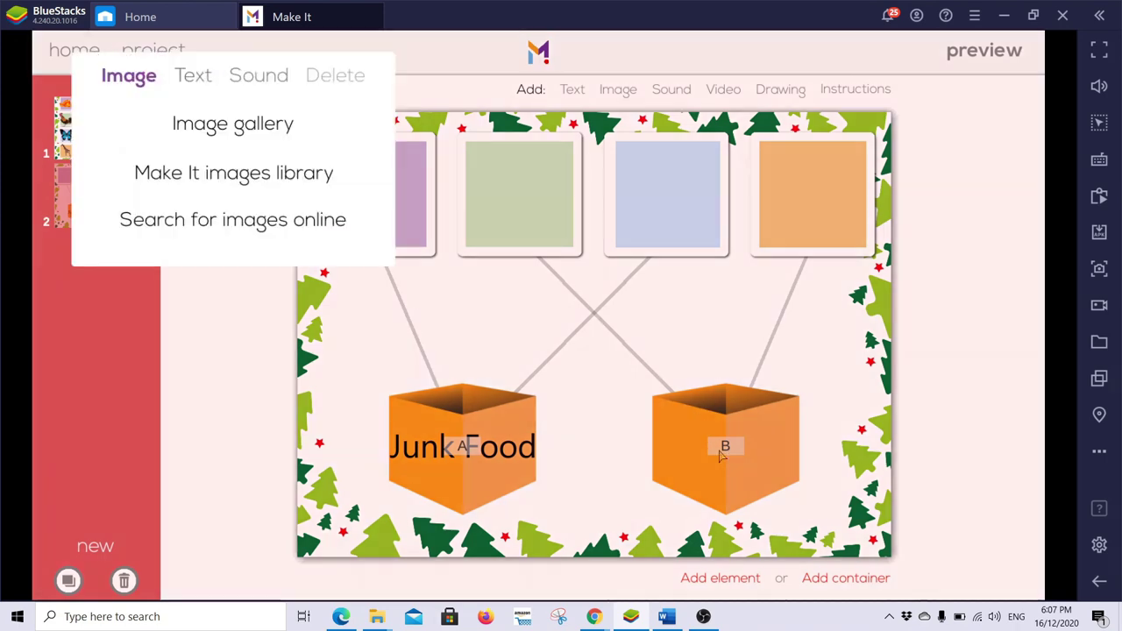
{"action": "left_click", "coordinate": [198, 79]}
{"action": "left_click", "coordinate": [307, 151]}
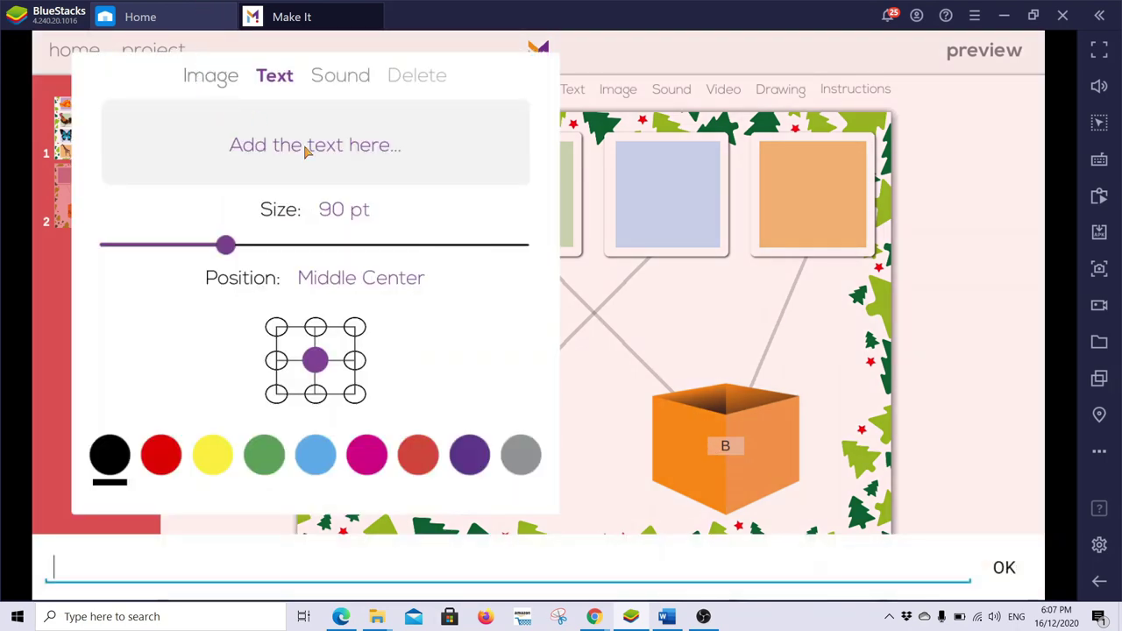
{"action": "type", "text": "Healt"}
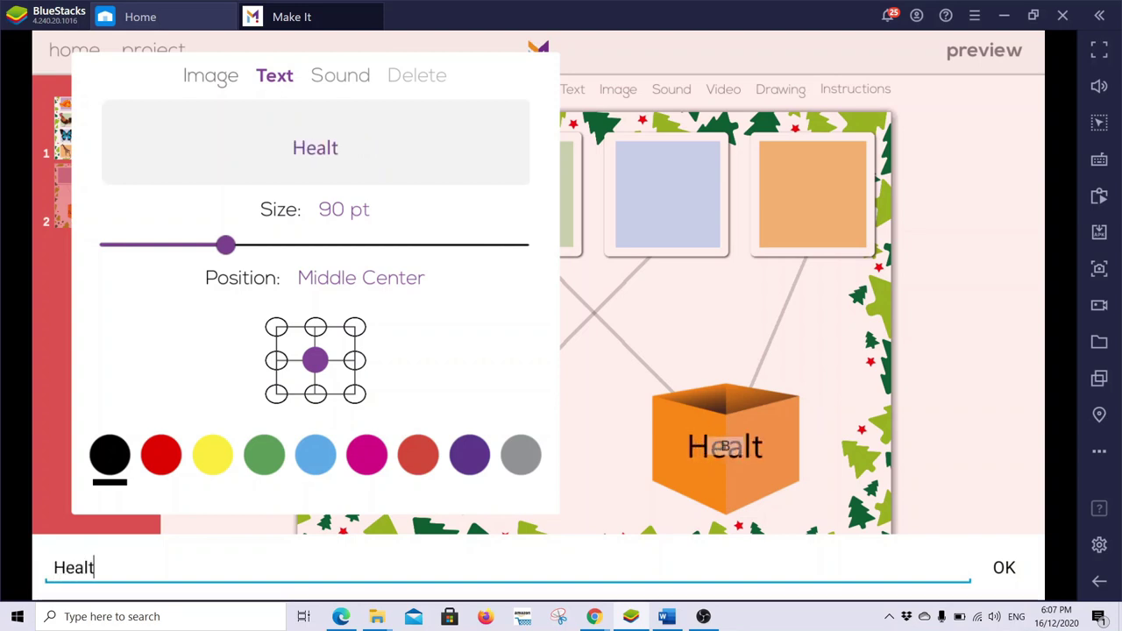
{"action": "type", "text": "hy Food"}
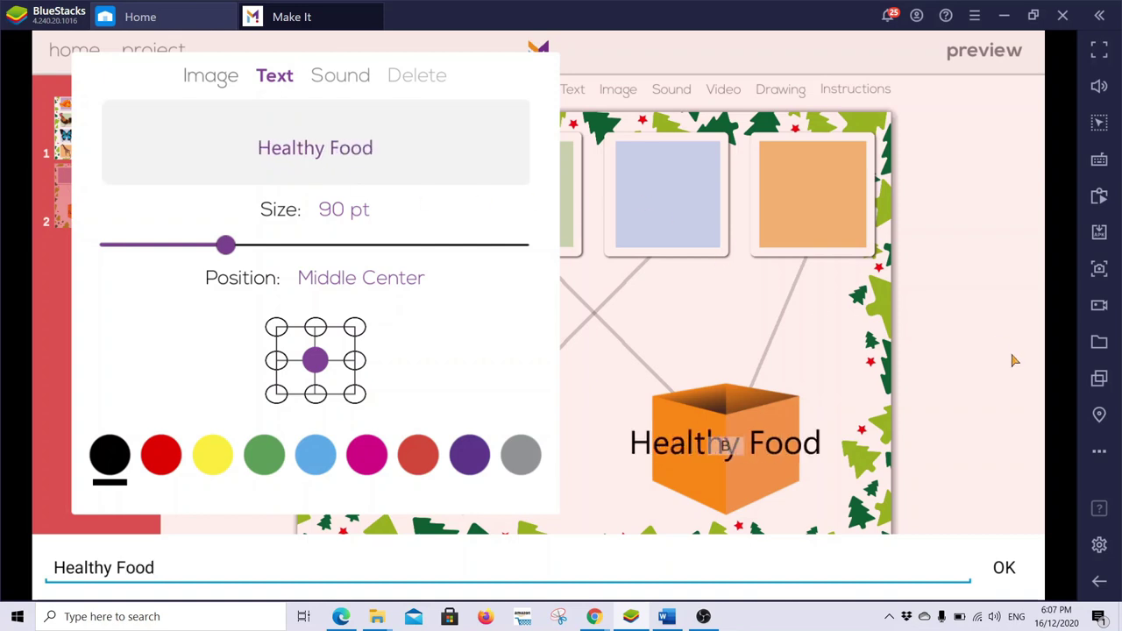
{"action": "key", "text": "Return"}
{"action": "left_click", "coordinate": [903, 351]}
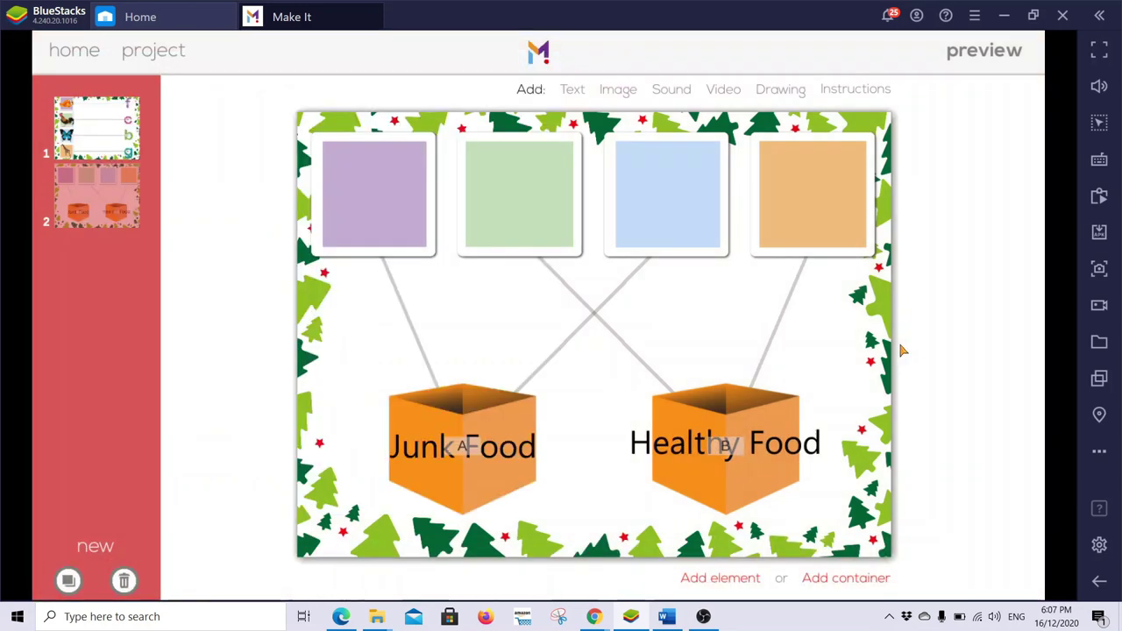
Fill the purple first element with the red tube of potato chips from the Food category of the Make It images library.
{"action": "left_click", "coordinate": [395, 211]}
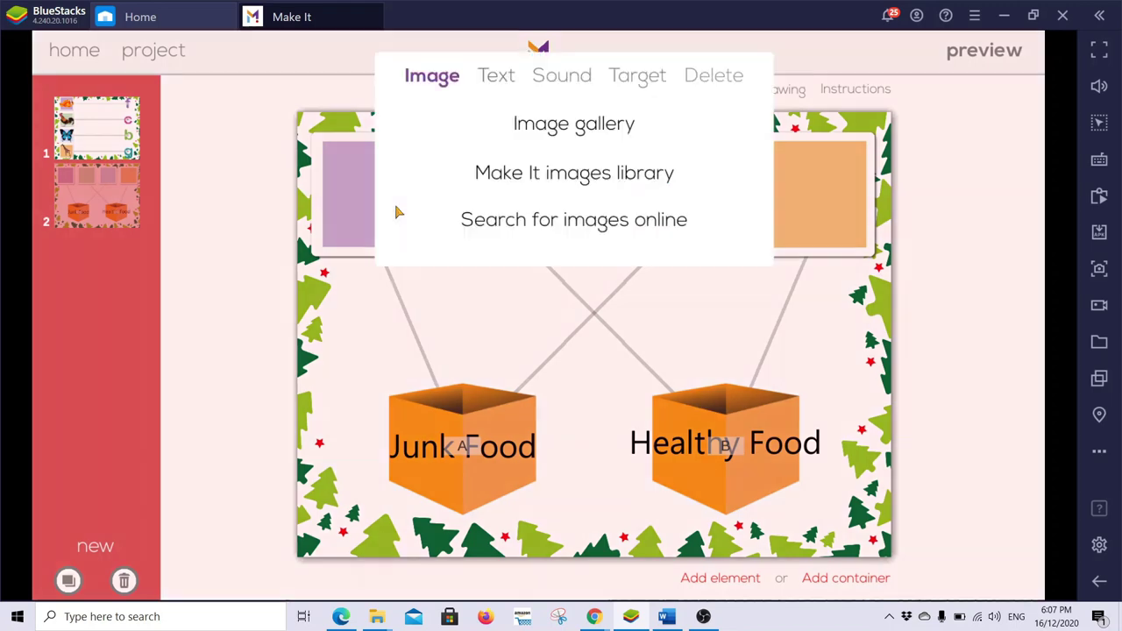
{"action": "left_click", "coordinate": [603, 179]}
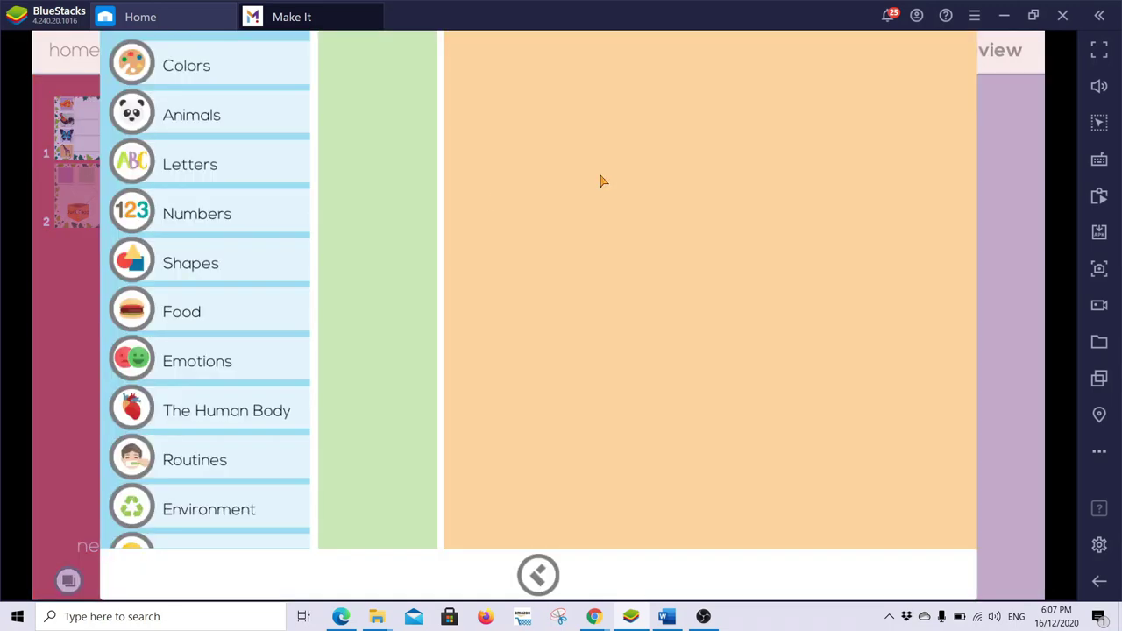
{"action": "left_click", "coordinate": [224, 326]}
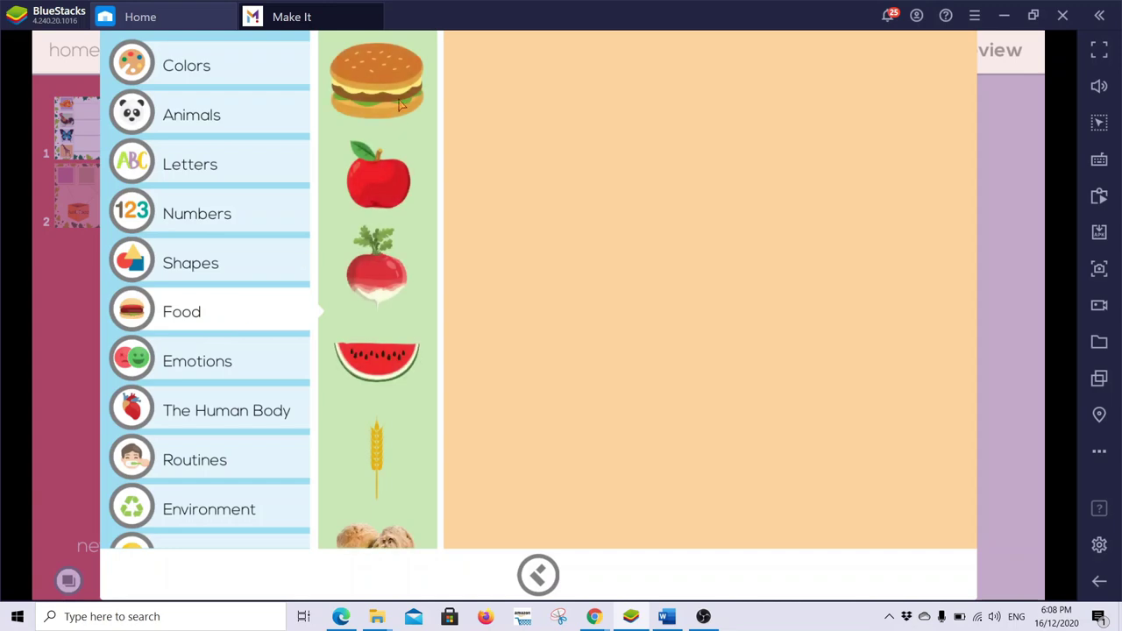
{"action": "left_click", "coordinate": [399, 104]}
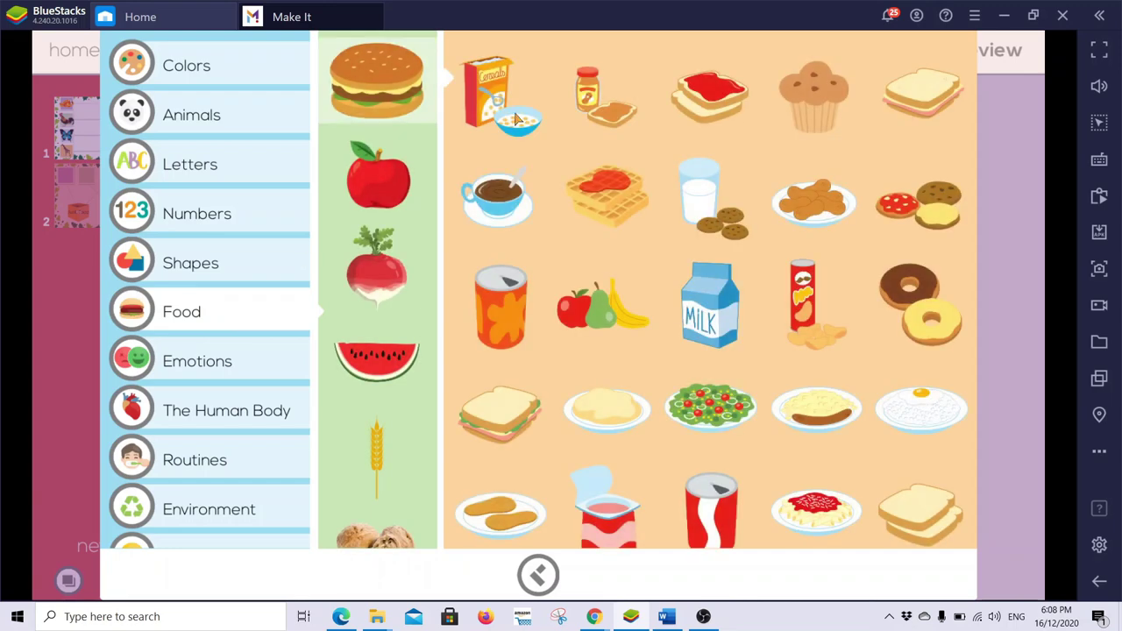
{"action": "left_click", "coordinate": [802, 302]}
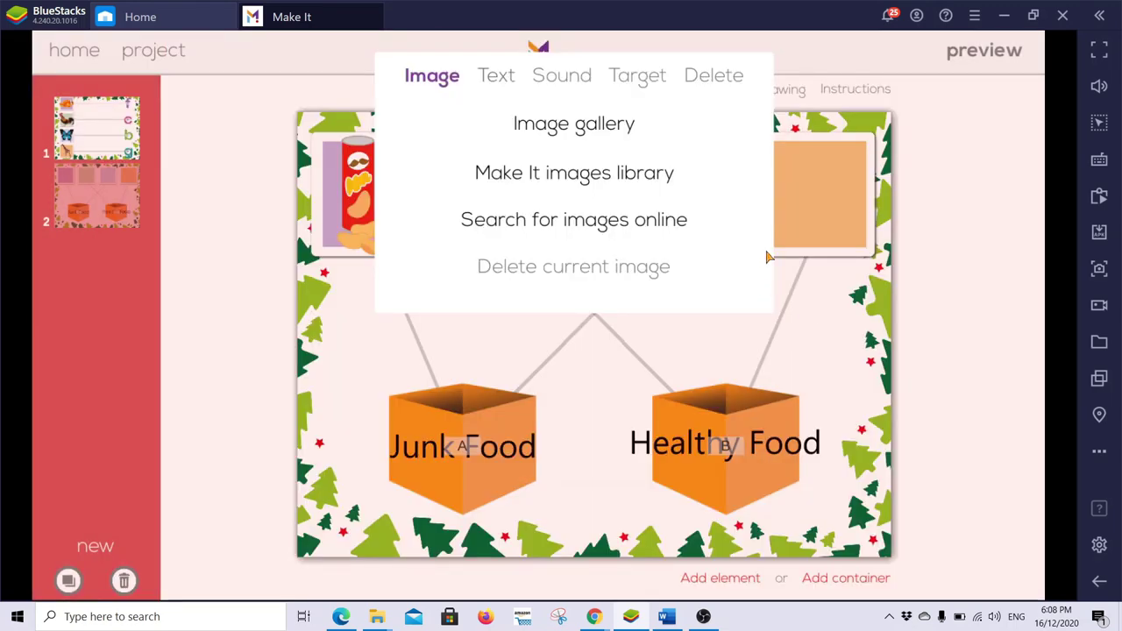
{"action": "left_click", "coordinate": [835, 287]}
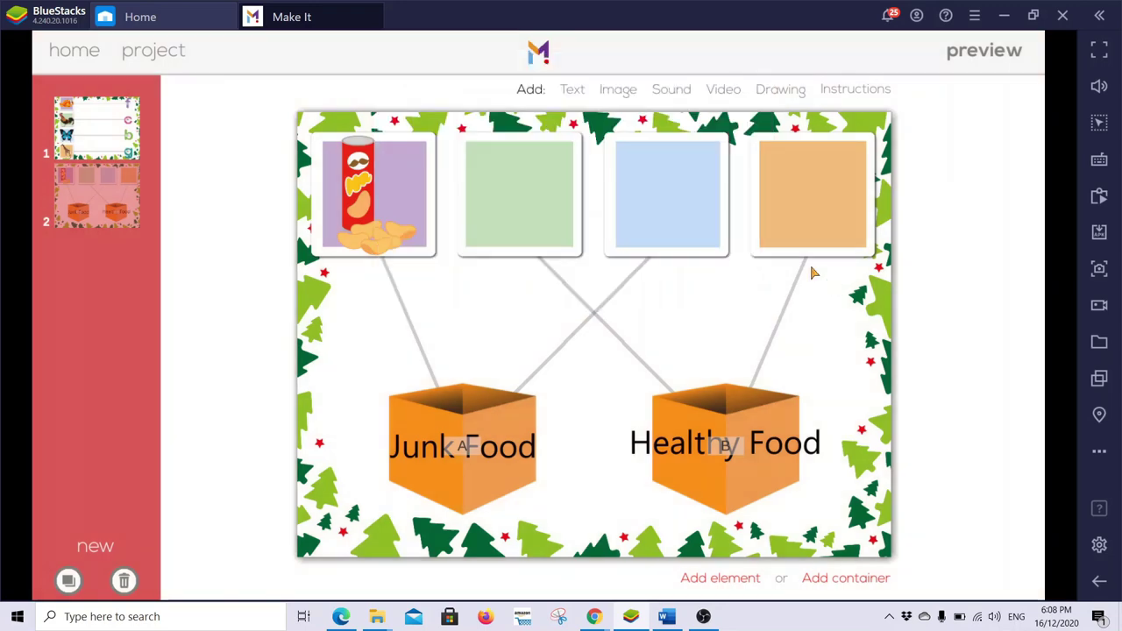
Fill the blue third element with the red and white soda can from the library's Food images.
{"action": "left_click", "coordinate": [659, 203]}
{"action": "left_click", "coordinate": [606, 173]}
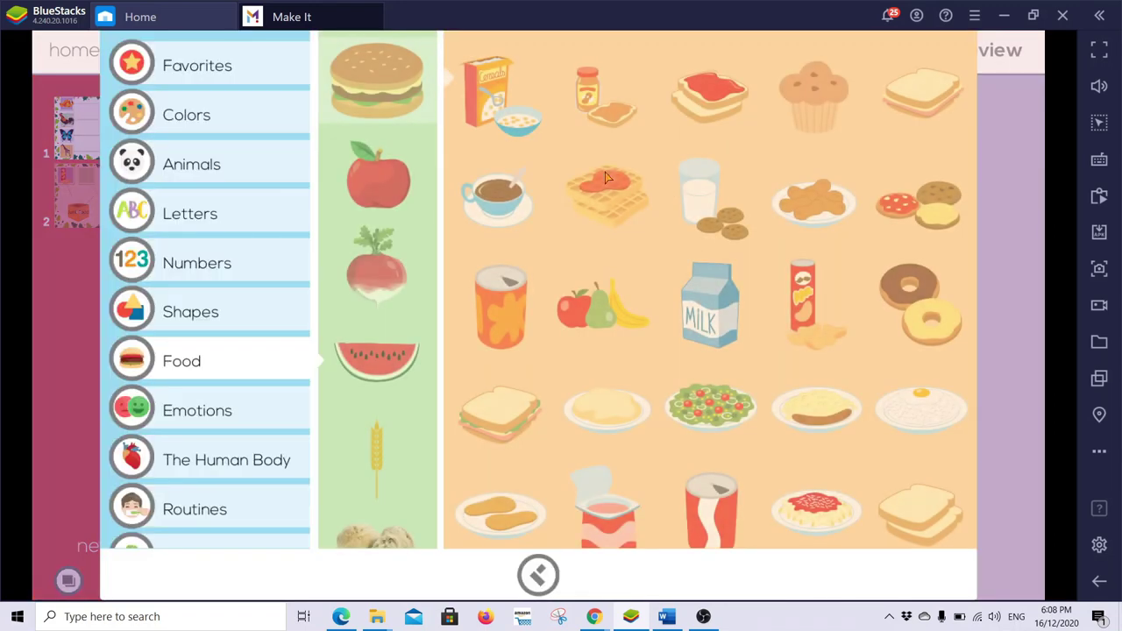
{"action": "scroll", "coordinate": [815, 350], "scroll_direction": "down", "scroll_amount": 3}
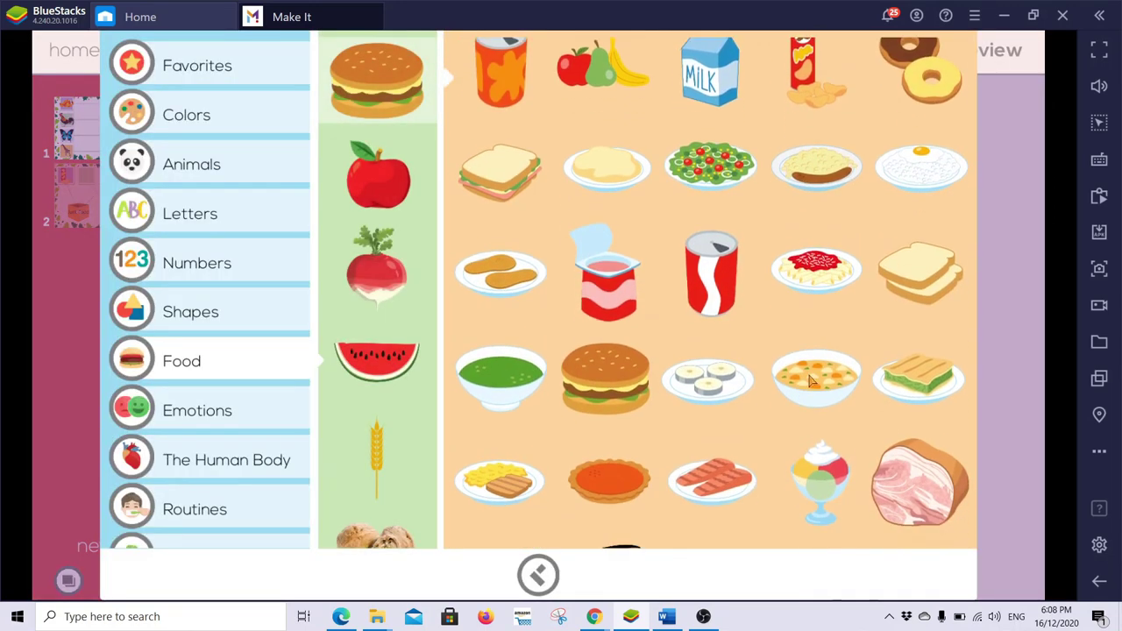
{"action": "key", "text": "Escape"}
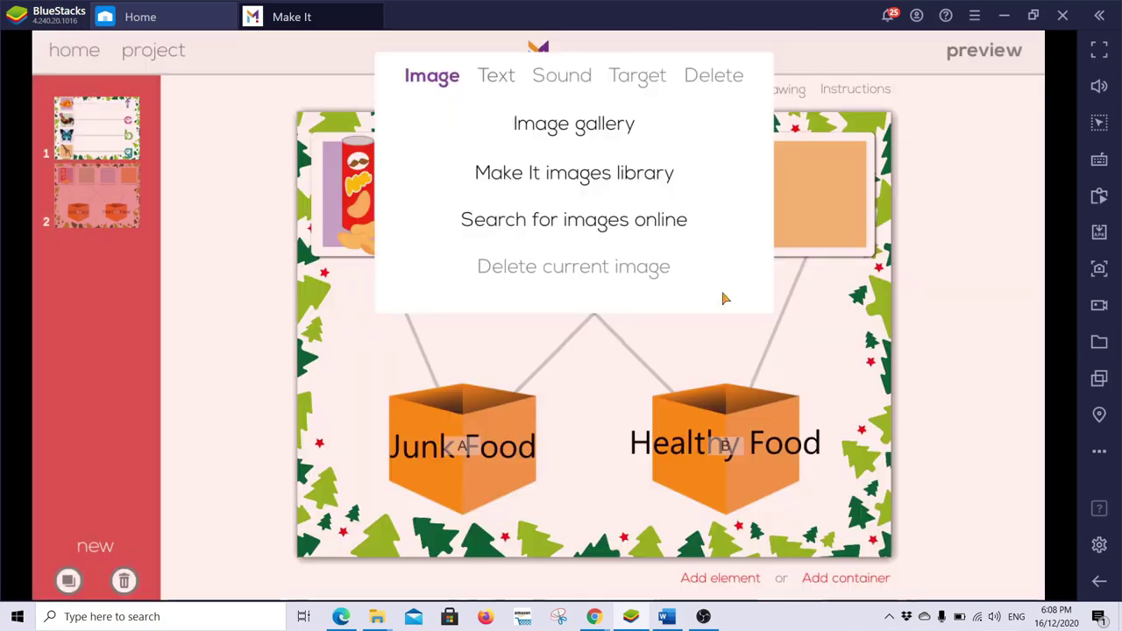
{"action": "left_click", "coordinate": [874, 368]}
Fill the green second element with the bunch of bananas from the fruit and vegetable images of the Food category.
{"action": "left_click", "coordinate": [511, 193]}
{"action": "left_click", "coordinate": [511, 193]}
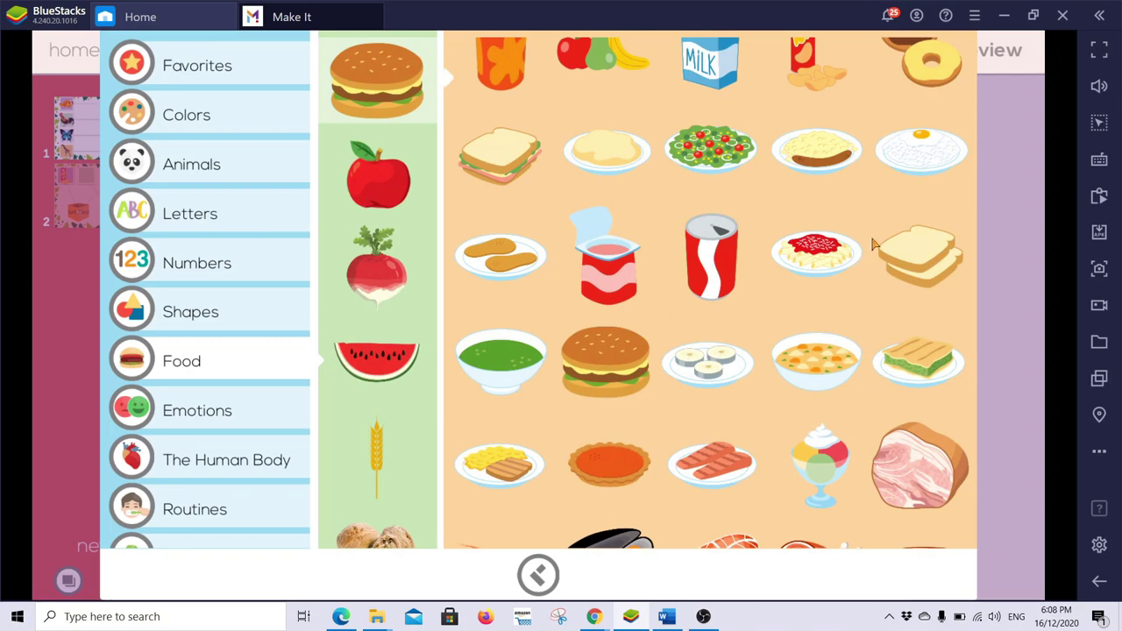
{"action": "left_click", "coordinate": [394, 173]}
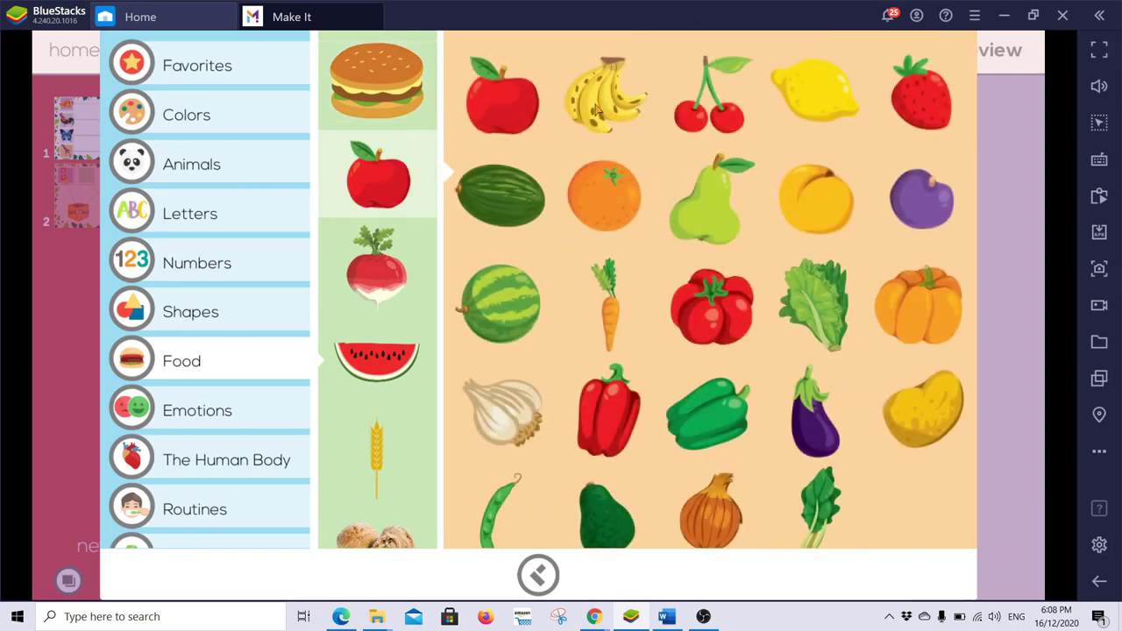
{"action": "left_click", "coordinate": [596, 109]}
{"action": "left_click", "coordinate": [864, 323]}
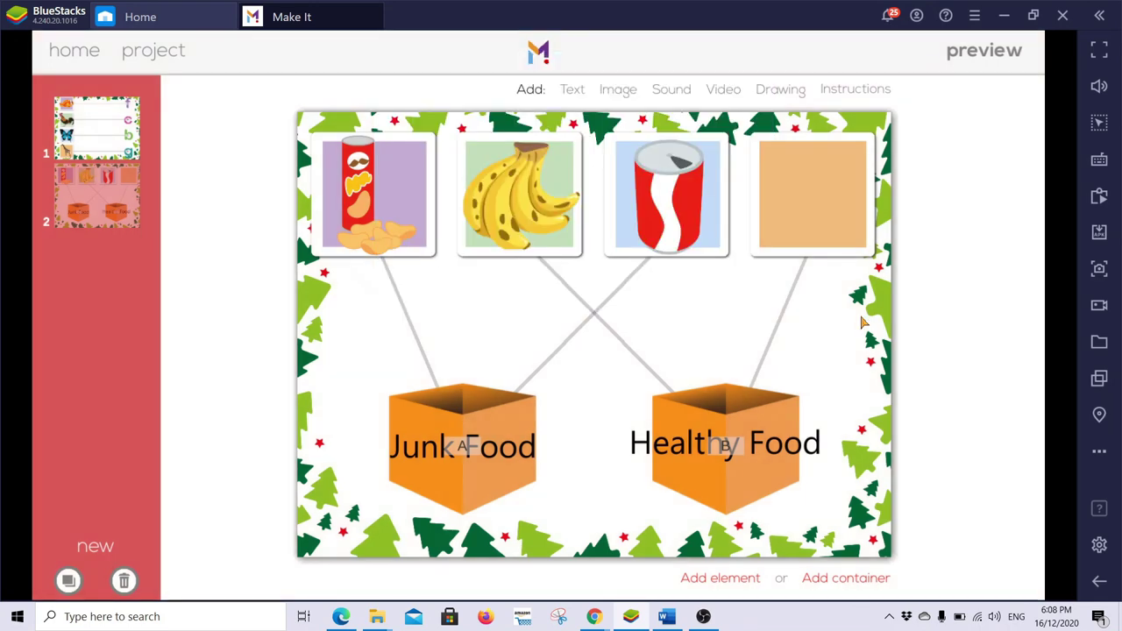
Fill the orange-coloured fourth element with the orange fruit from the Make It images library.
{"action": "left_click", "coordinate": [808, 198]}
{"action": "left_click", "coordinate": [808, 198]}
{"action": "left_click", "coordinate": [808, 198]}
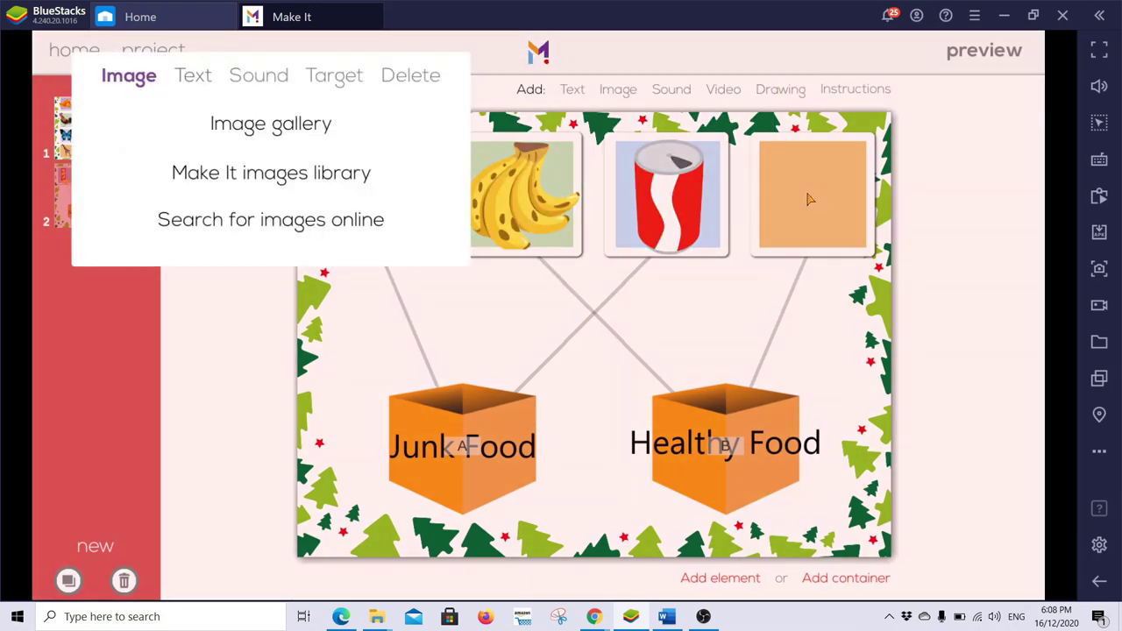
{"action": "left_click", "coordinate": [267, 173]}
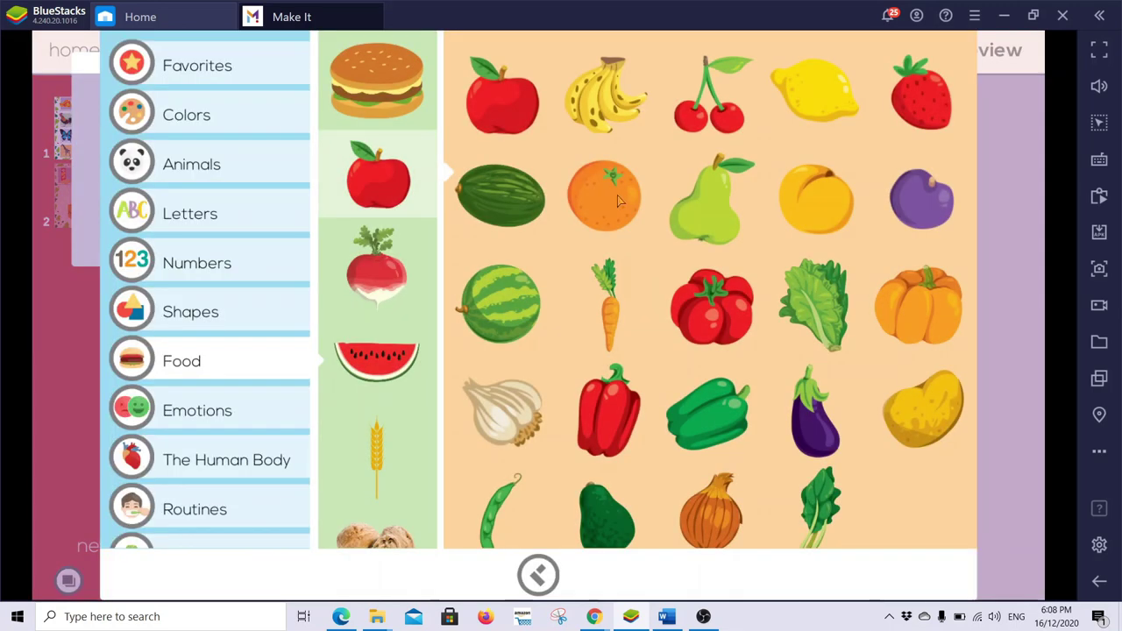
{"action": "left_click", "coordinate": [618, 201]}
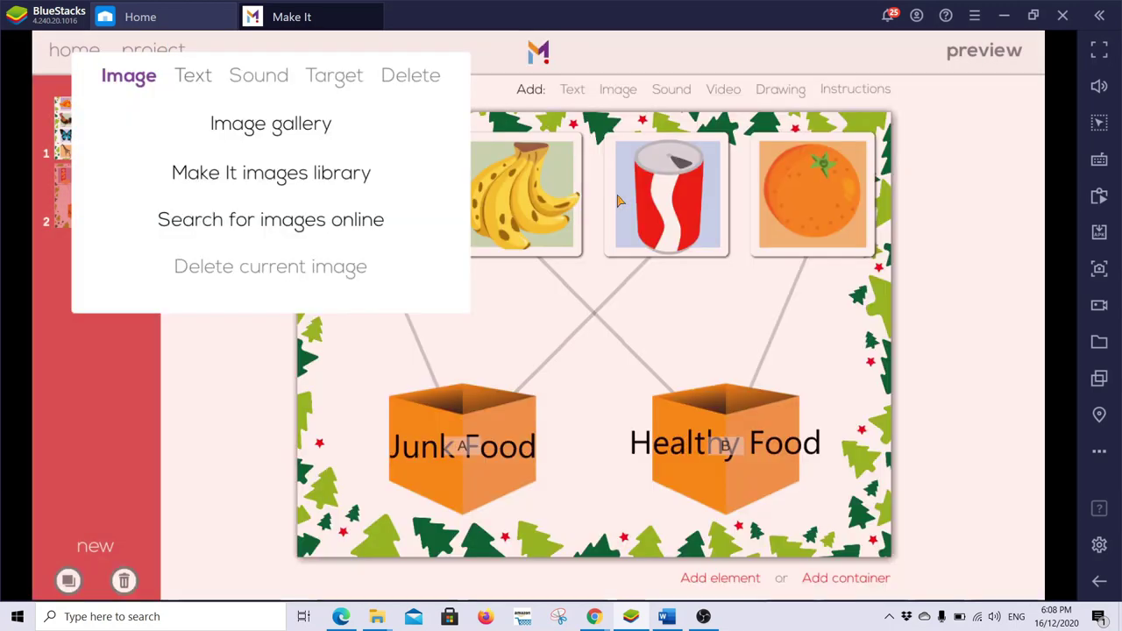
{"action": "left_click", "coordinate": [873, 362]}
Preview the container activity, sorting the orange and bananas into Healthy Food and the chips and soda can into Junk Food.
{"action": "left_click", "coordinate": [1006, 62]}
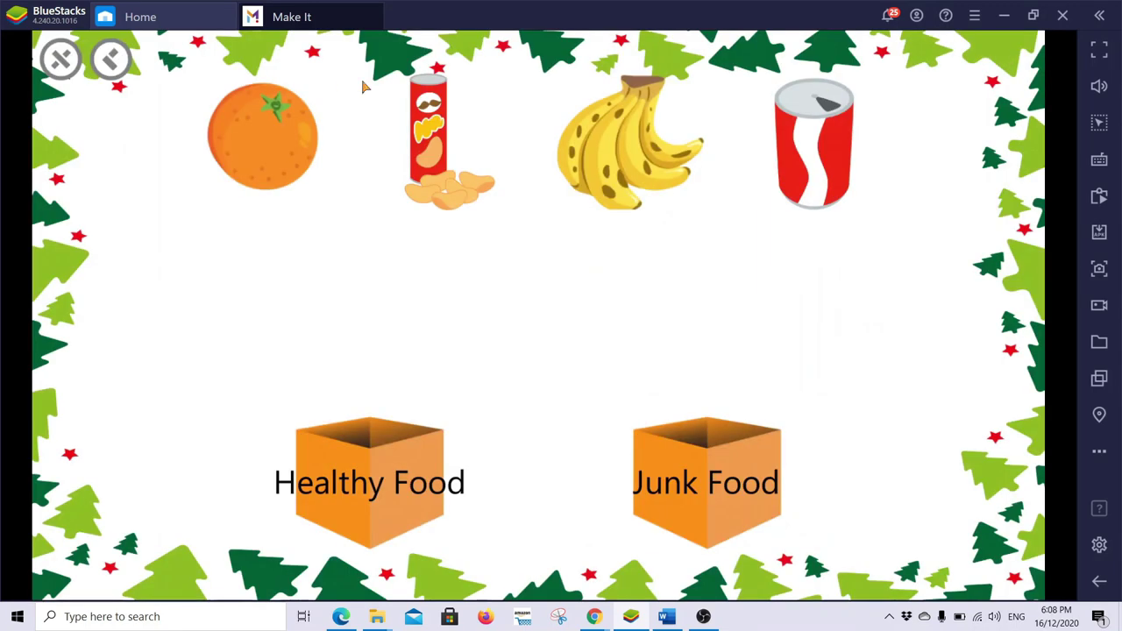
{"action": "left_click_drag", "start_coordinate": [259, 134], "coordinate": [376, 478]}
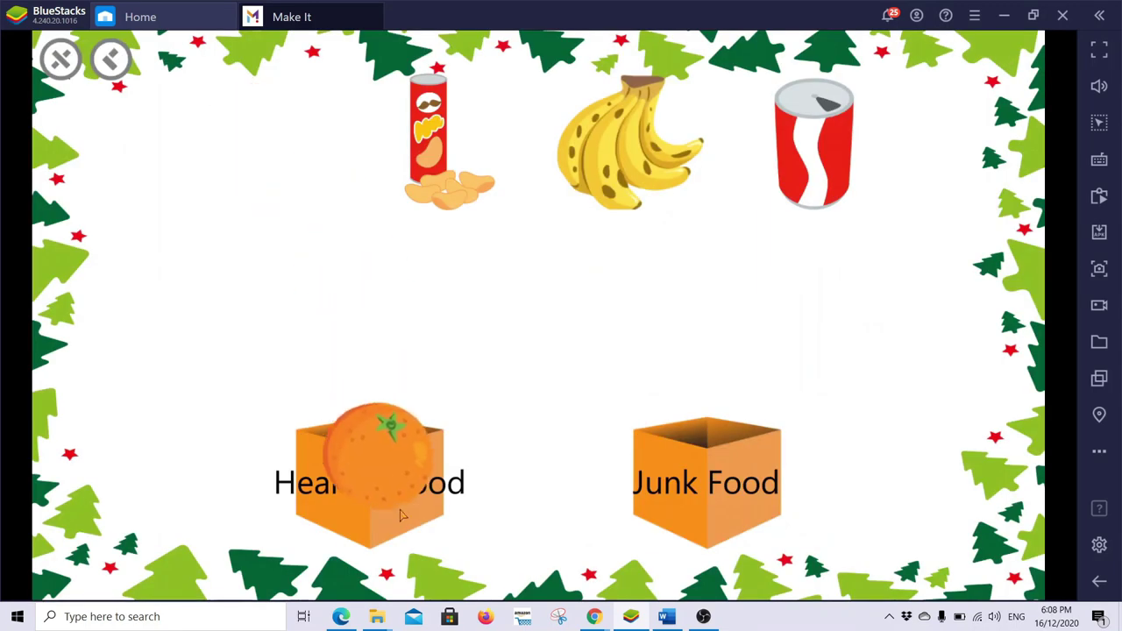
{"action": "mouse_move", "coordinate": [613, 151]}
{"action": "left_mouse_down"}
{"action": "mouse_move", "coordinate": [459, 344]}
{"action": "mouse_move", "coordinate": [378, 478]}
{"action": "left_mouse_up"}
{"action": "left_click_drag", "start_coordinate": [423, 141], "coordinate": [728, 403]}
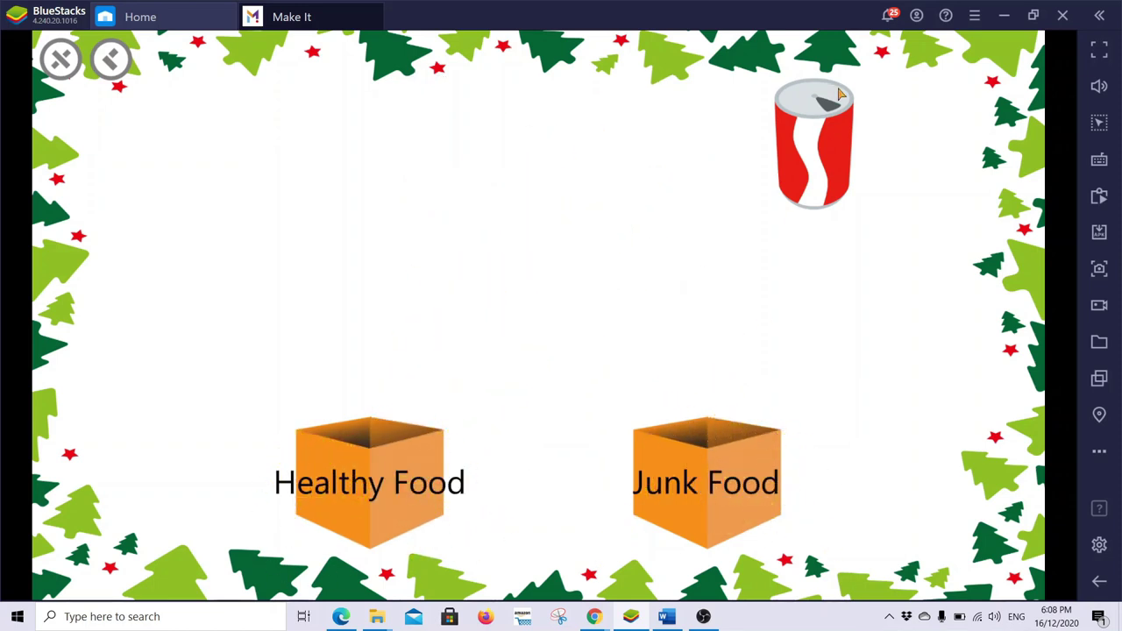
{"action": "left_click_drag", "start_coordinate": [839, 95], "coordinate": [701, 495]}
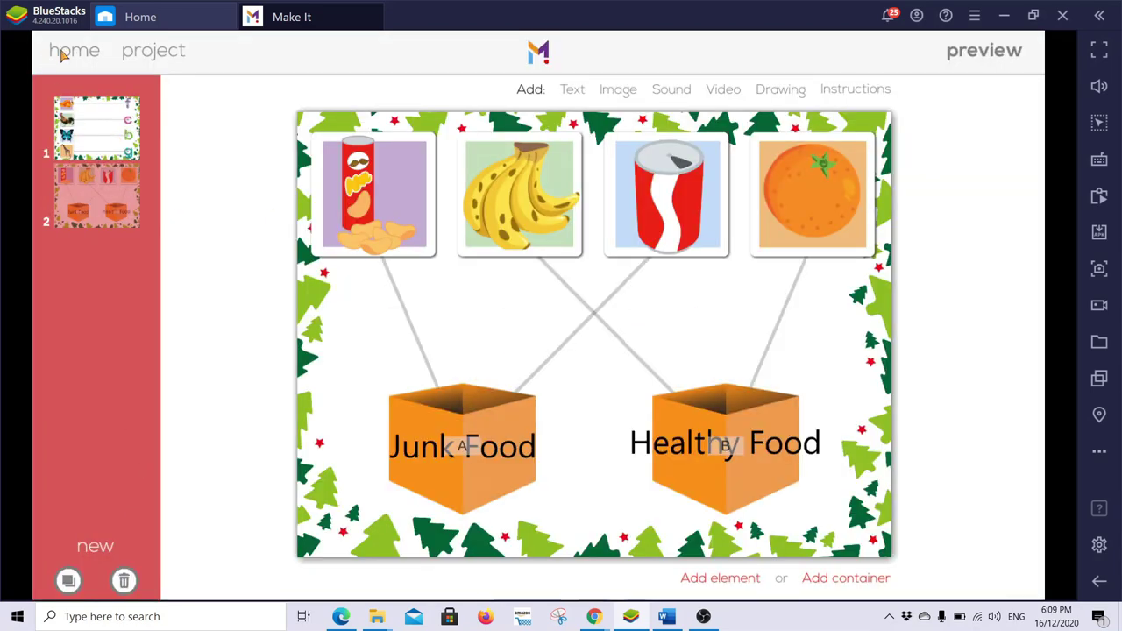
Add a new "Sequences" activity to the project.
{"action": "left_click", "coordinate": [95, 547]}
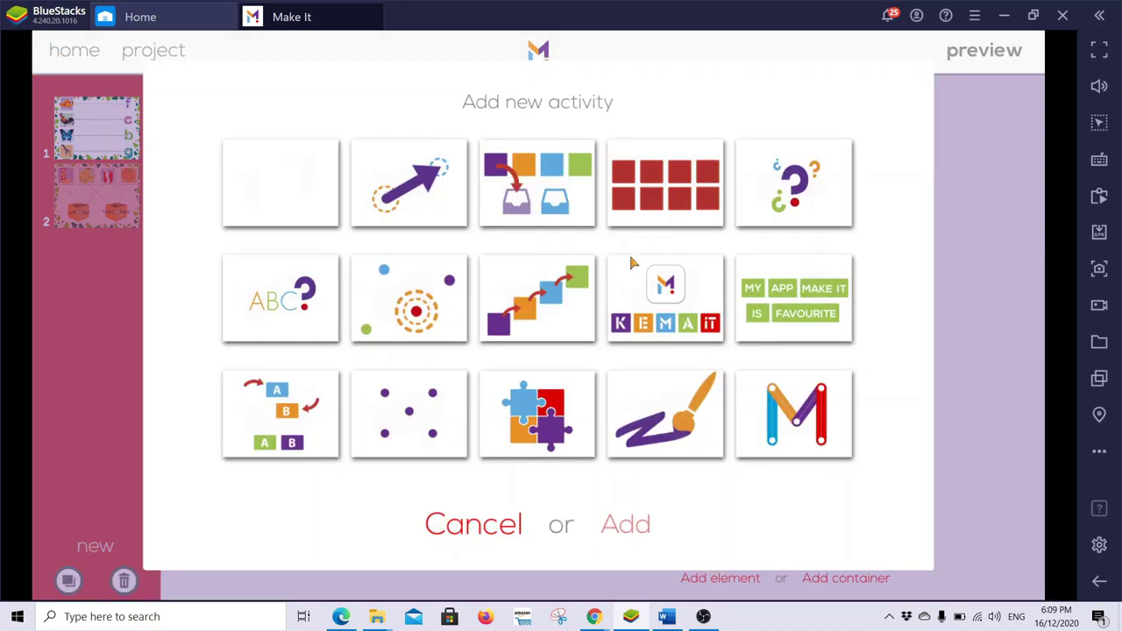
{"action": "left_click", "coordinate": [551, 305]}
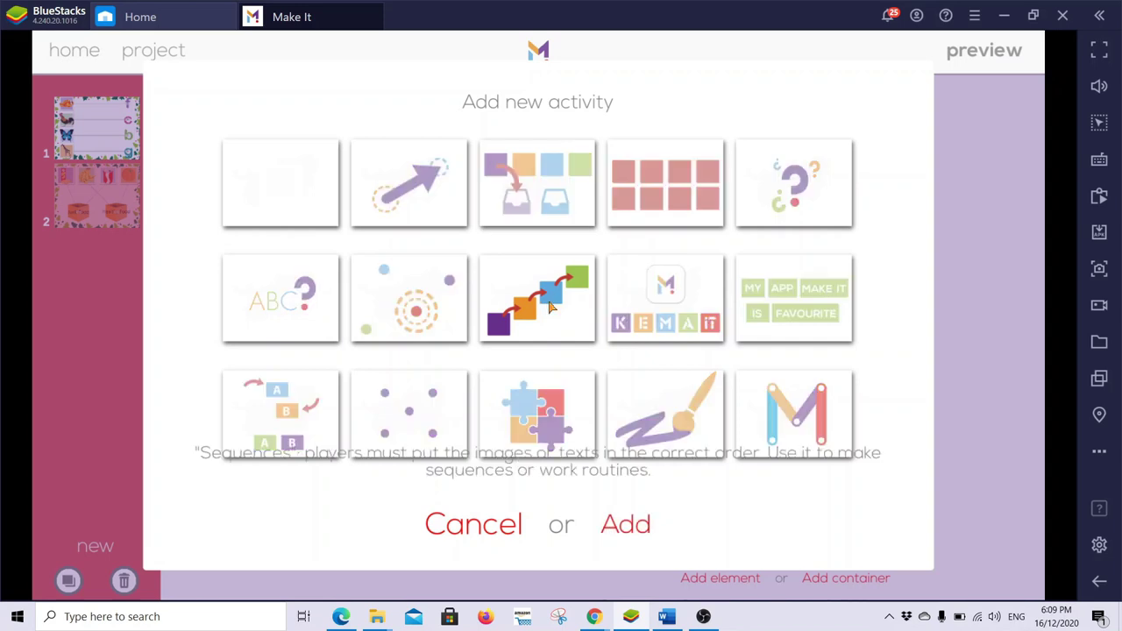
{"action": "left_click", "coordinate": [626, 524]}
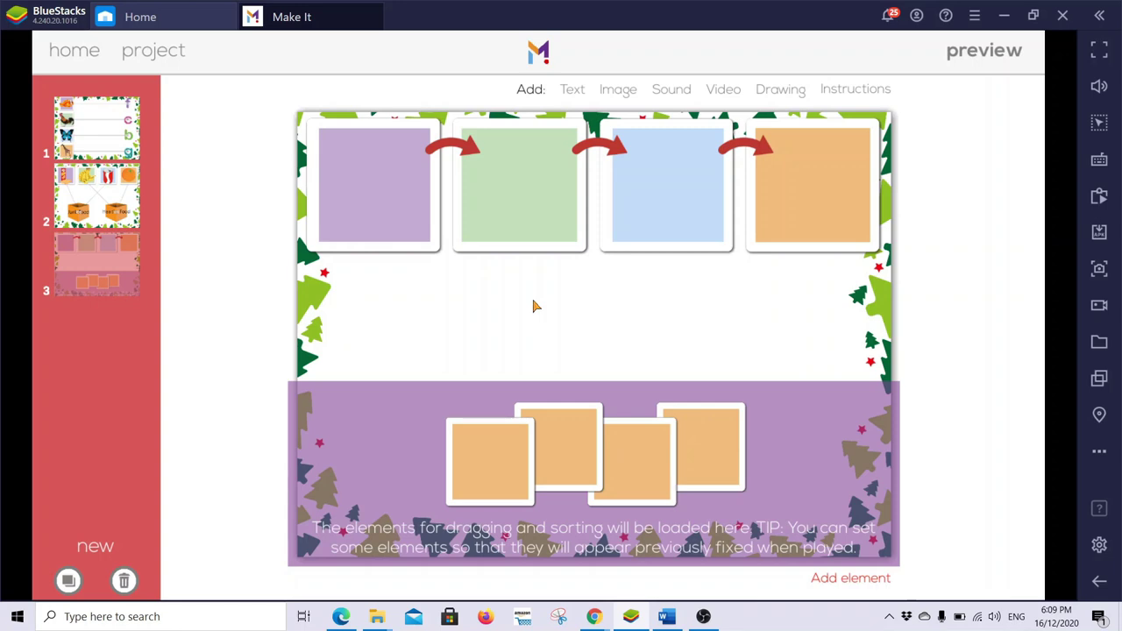
Add two extra elements to the sequence, and delete the sixth one so that five elements remain.
{"action": "left_click", "coordinate": [850, 579]}
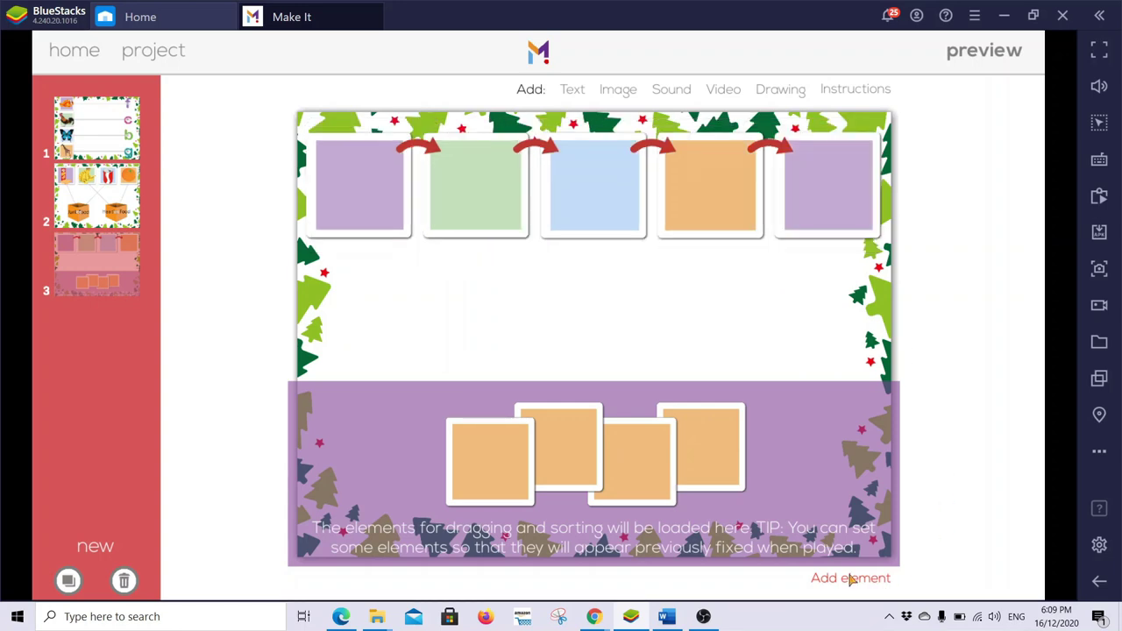
{"action": "left_click", "coordinate": [850, 578]}
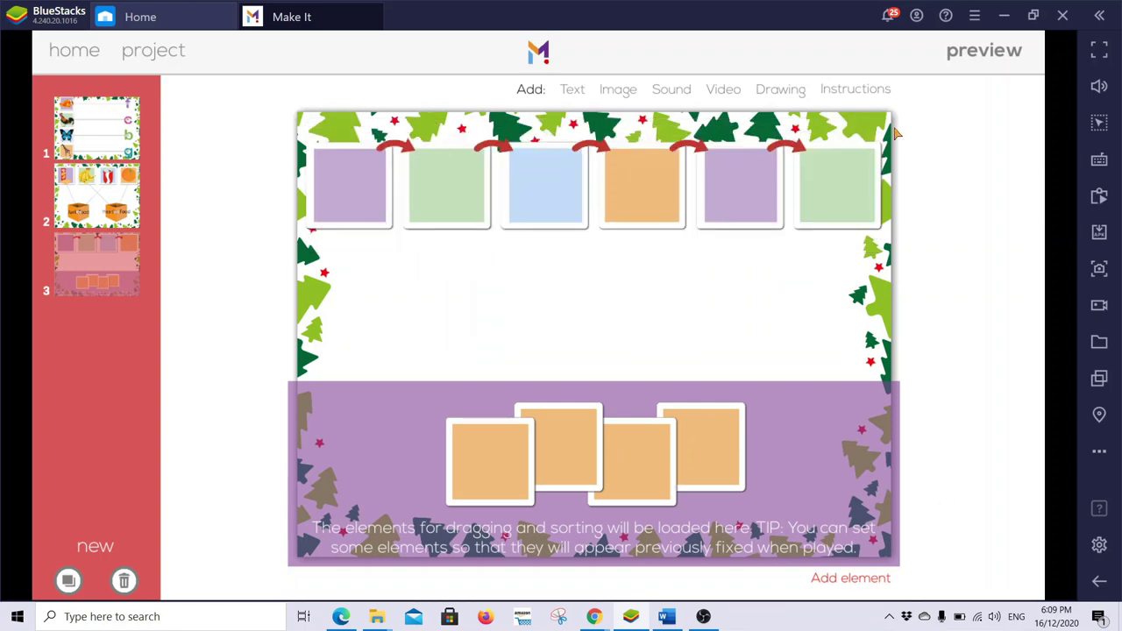
{"action": "left_click", "coordinate": [857, 166]}
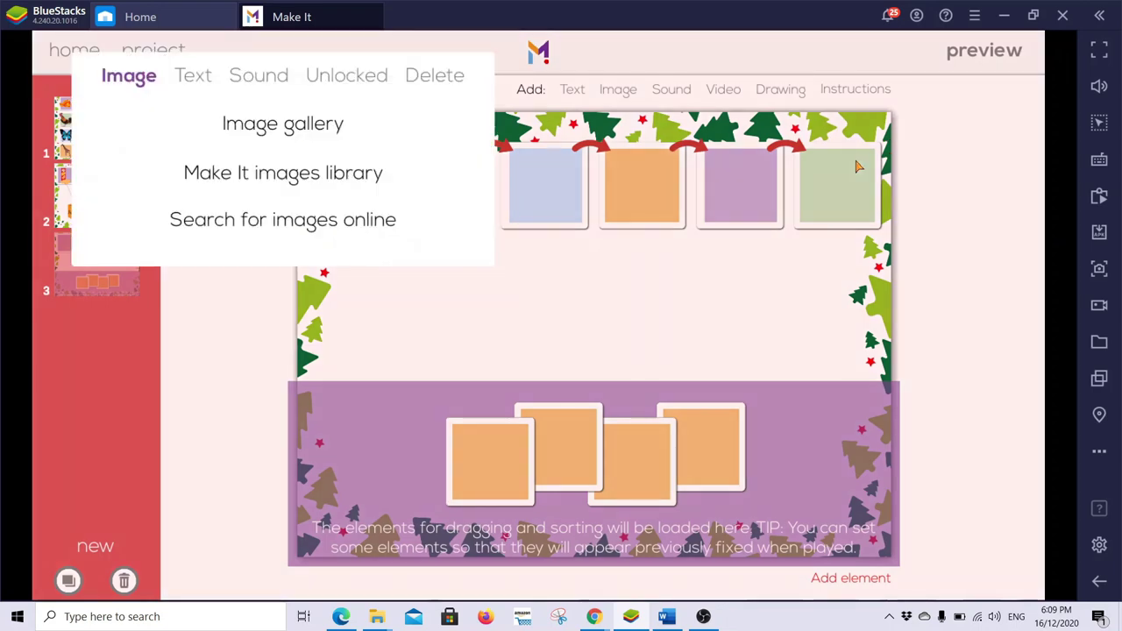
{"action": "left_click", "coordinate": [445, 84]}
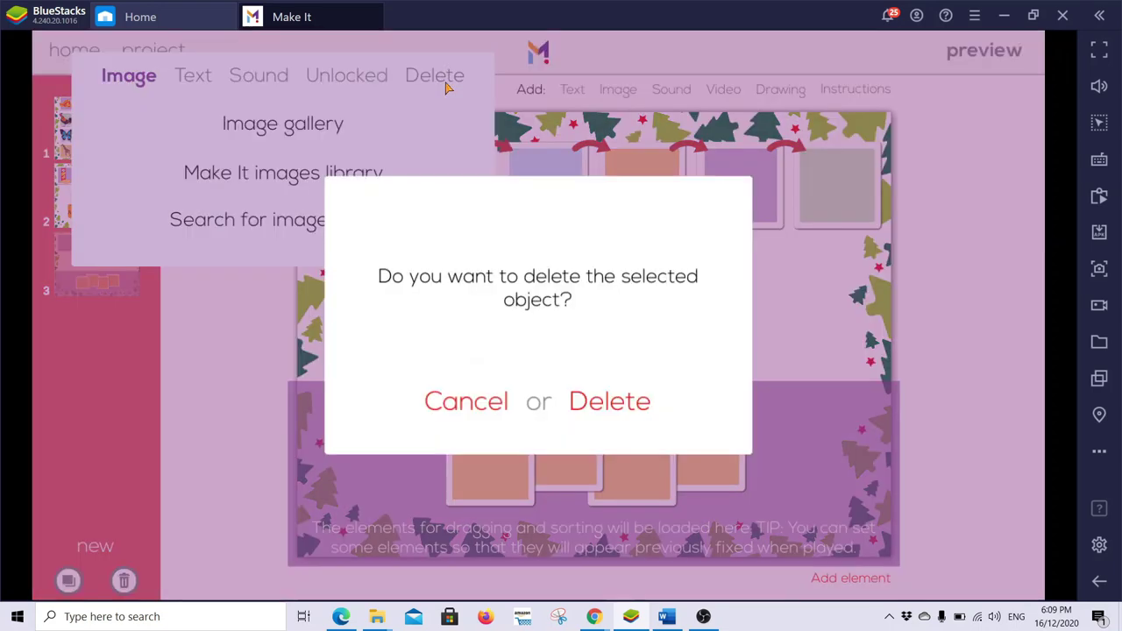
{"action": "left_click", "coordinate": [610, 402]}
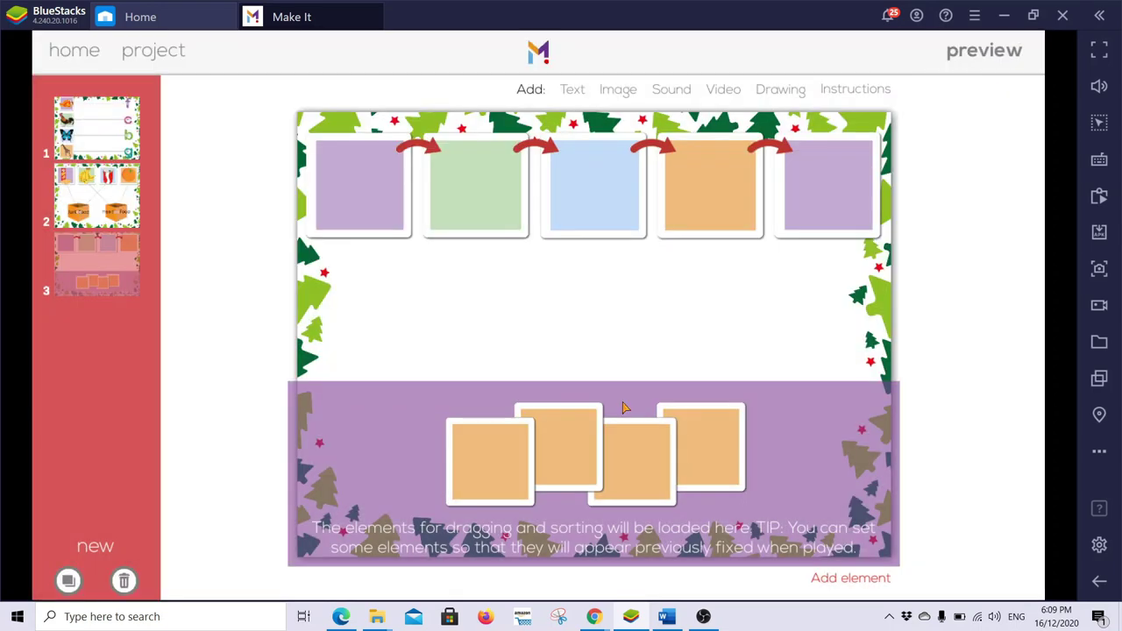
Fill the first sequence element with the man waking up in bed from the Routines category of the Make It images library.
{"action": "left_click", "coordinate": [386, 195]}
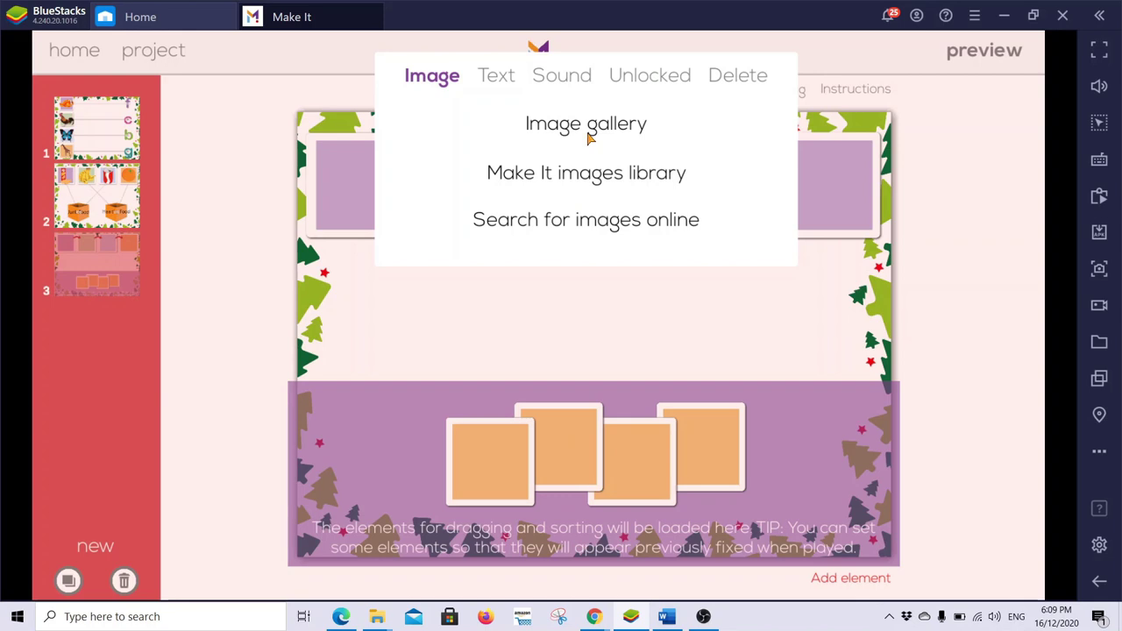
{"action": "left_click", "coordinate": [599, 174]}
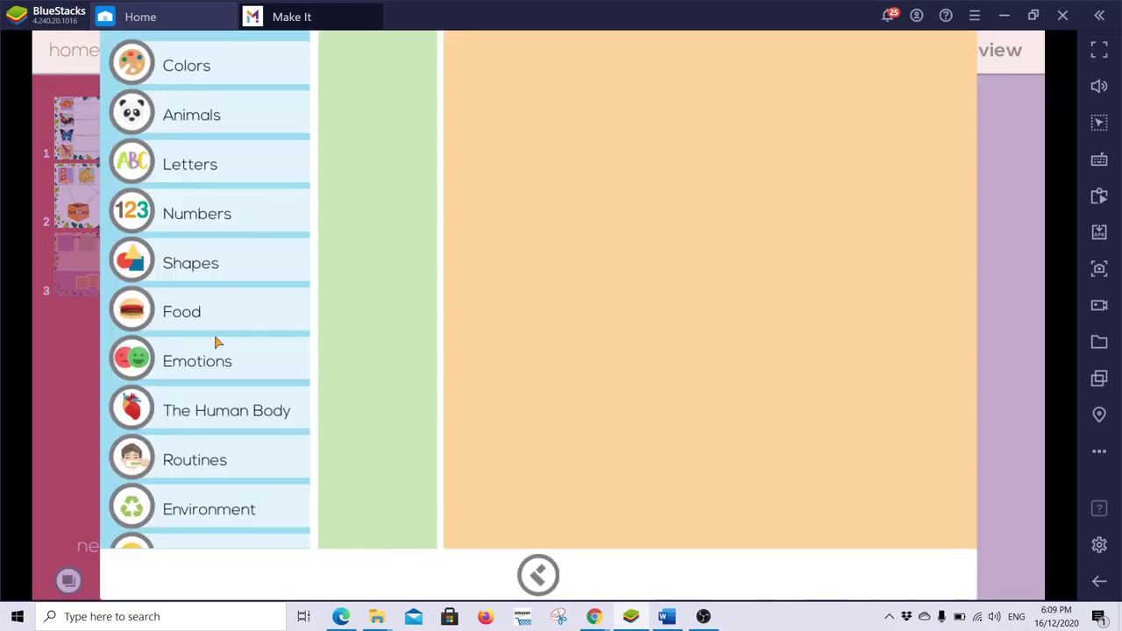
{"action": "left_click_drag", "start_coordinate": [224, 360], "coordinate": [205, 113]}
{"action": "left_click", "coordinate": [226, 271]}
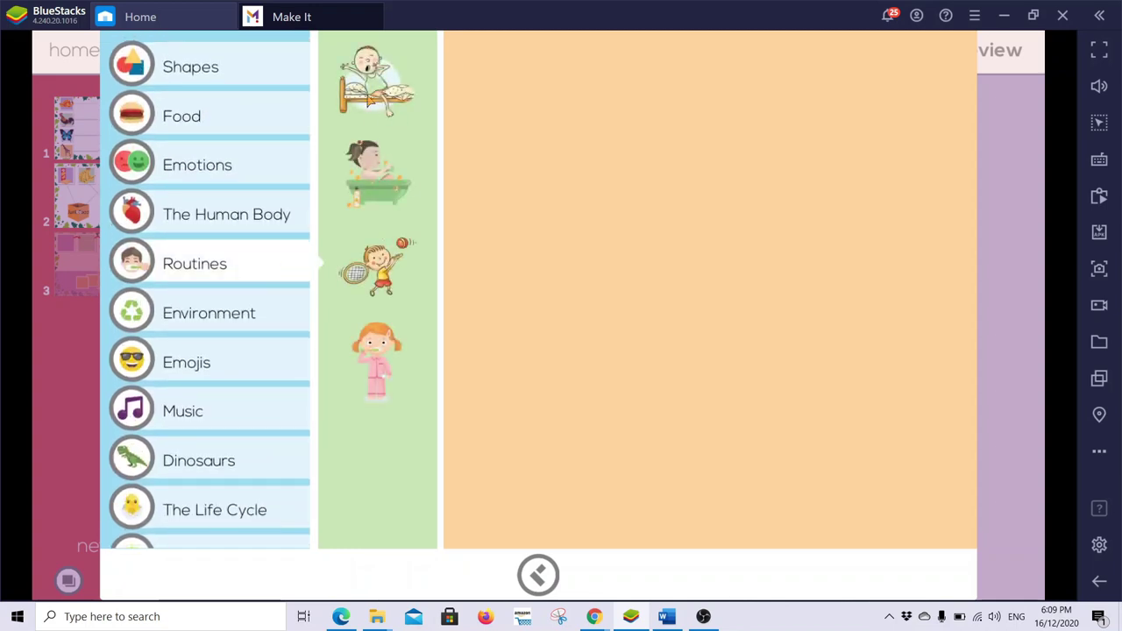
{"action": "left_click", "coordinate": [378, 92]}
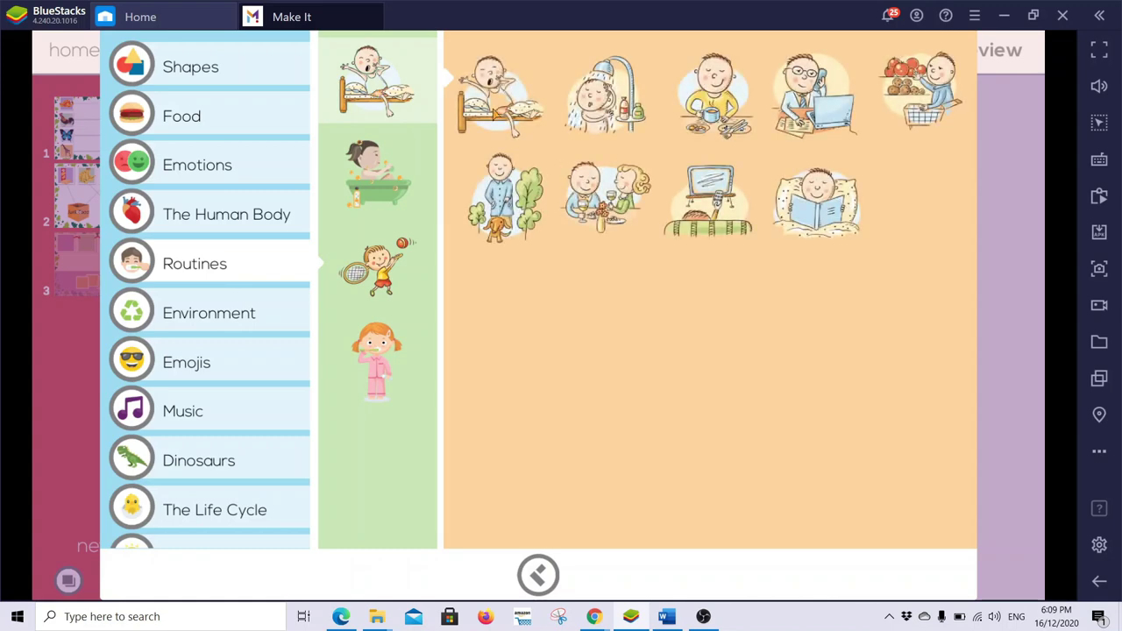
{"action": "left_click", "coordinate": [493, 110]}
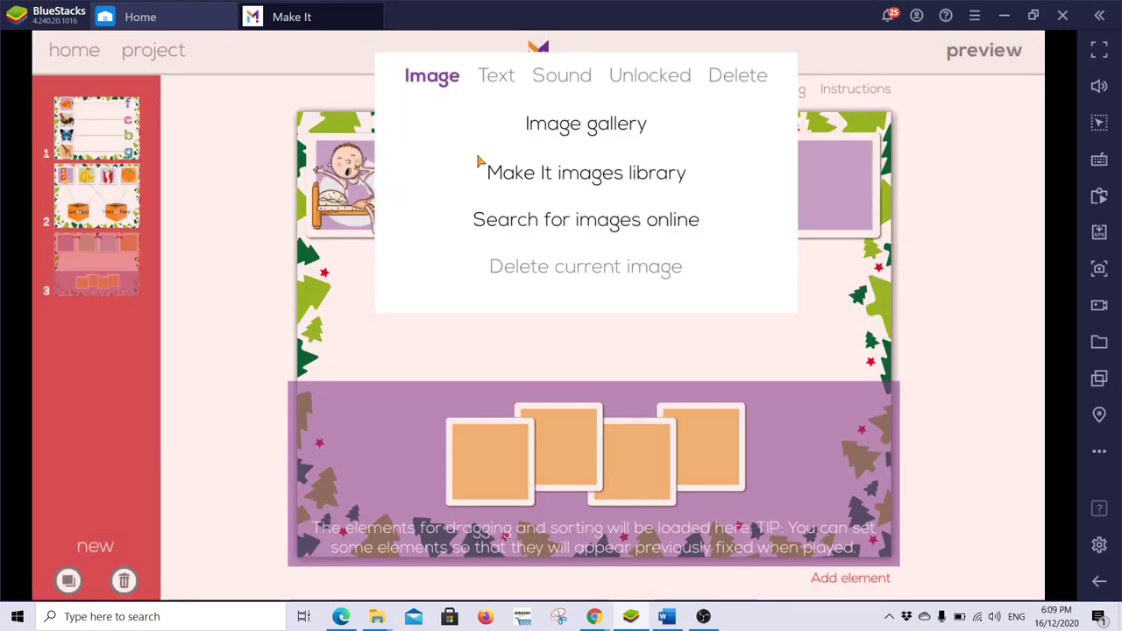
{"action": "left_click", "coordinate": [421, 389]}
Fill the green second sequence element with the showering image from the Make It images library's Routines category.
{"action": "left_click", "coordinate": [466, 205]}
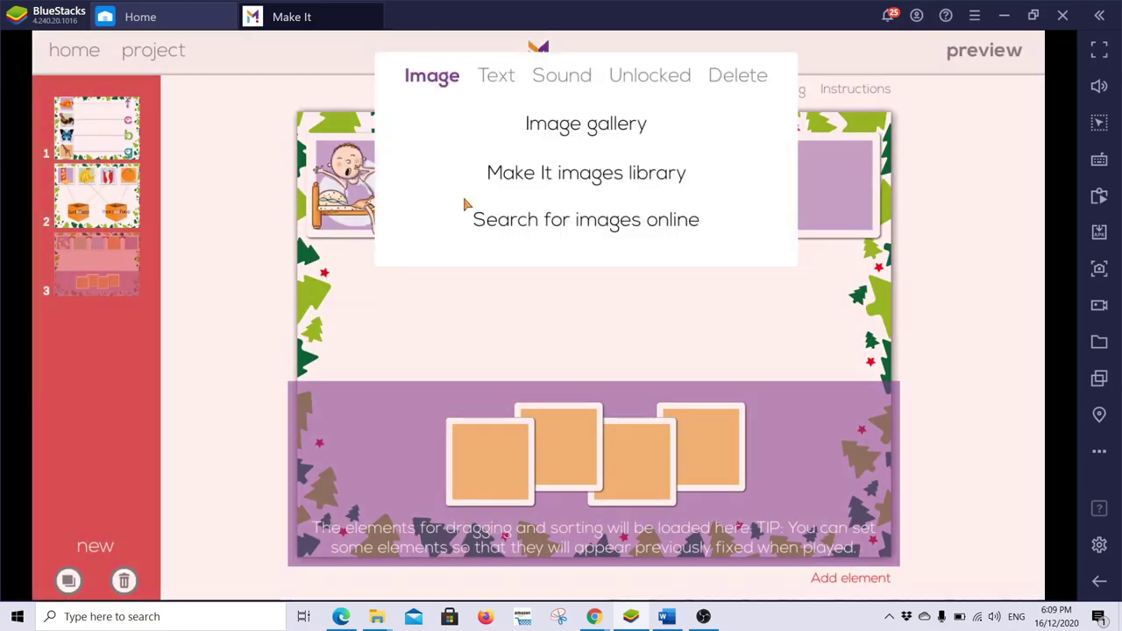
{"action": "left_click", "coordinate": [587, 174]}
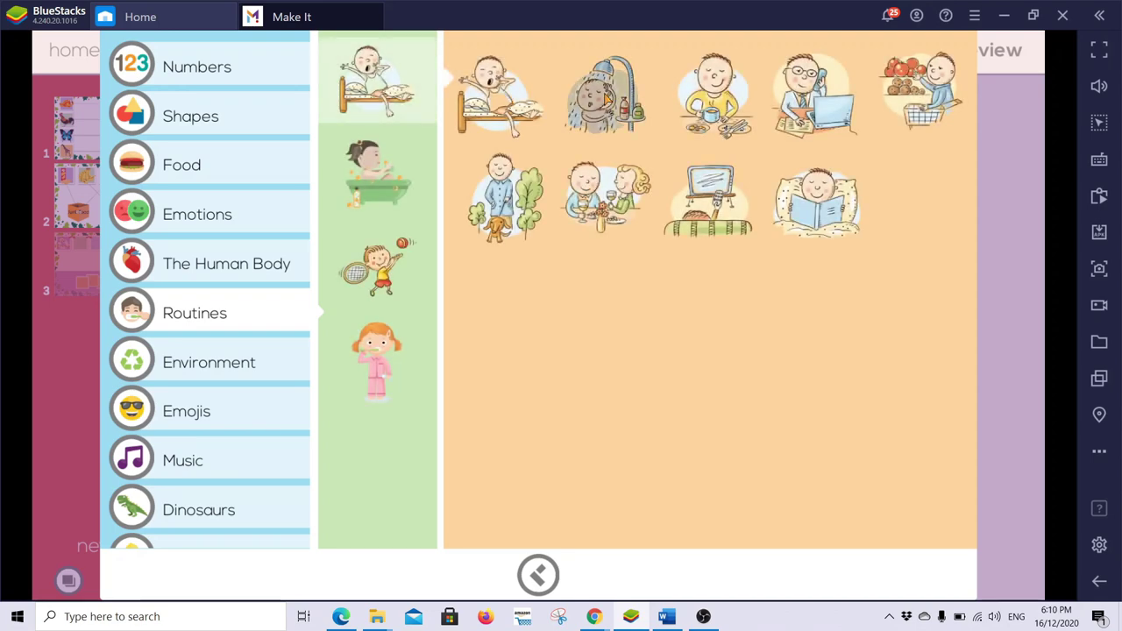
{"action": "left_click", "coordinate": [606, 98]}
{"action": "left_click", "coordinate": [640, 377]}
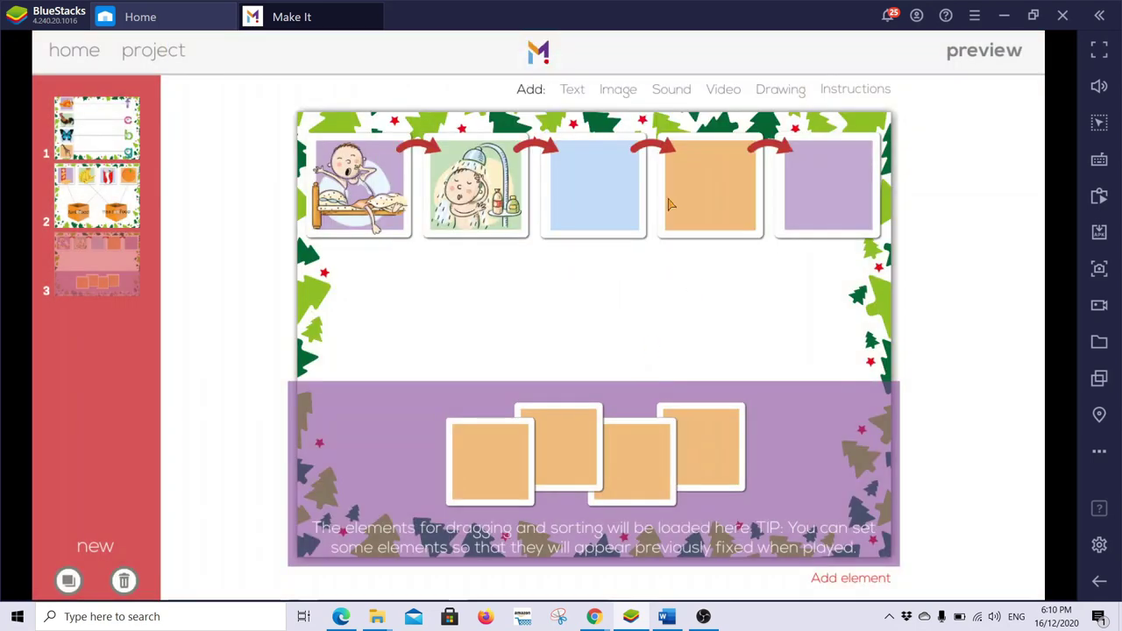
Fill the blue third sequence element with the man having breakfast from the Make It images library.
{"action": "left_click", "coordinate": [584, 170]}
{"action": "left_click", "coordinate": [586, 173]}
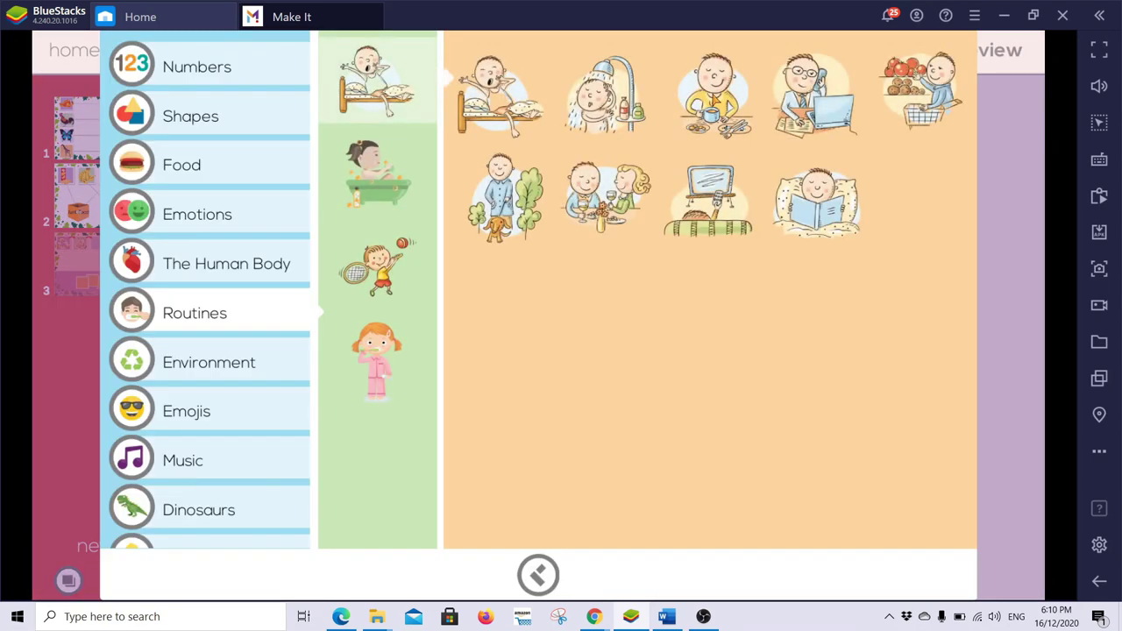
{"action": "left_click", "coordinate": [715, 98]}
{"action": "left_click", "coordinate": [725, 331]}
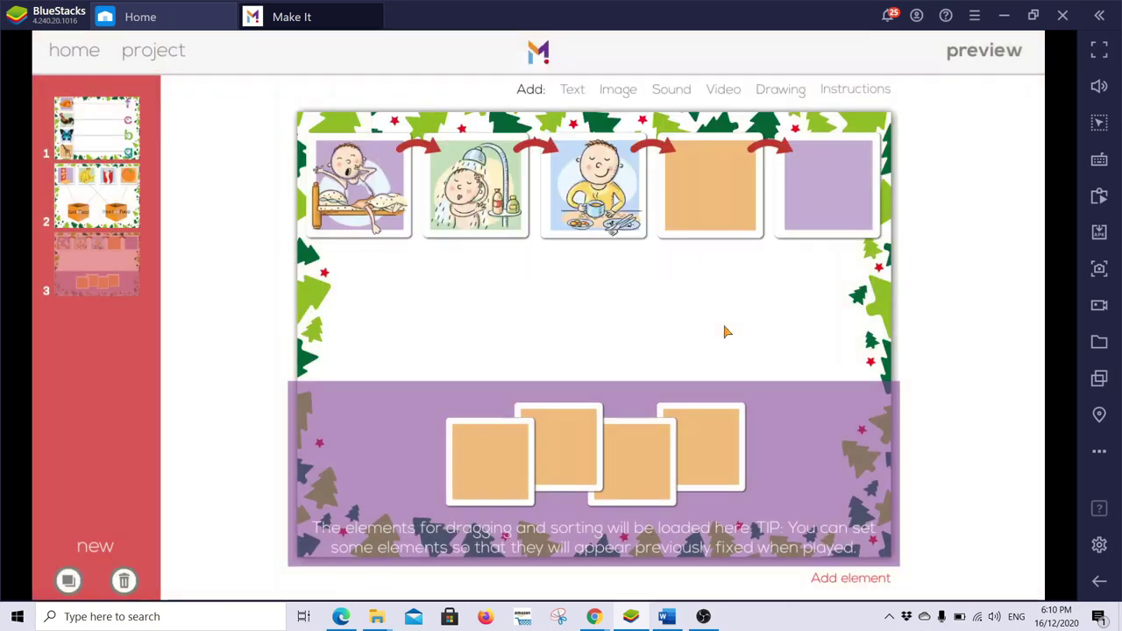
Fill the orange-coloured fourth sequence element with the man working at a laptop from the Make It images library.
{"action": "left_click", "coordinate": [695, 183]}
{"action": "left_click", "coordinate": [692, 184]}
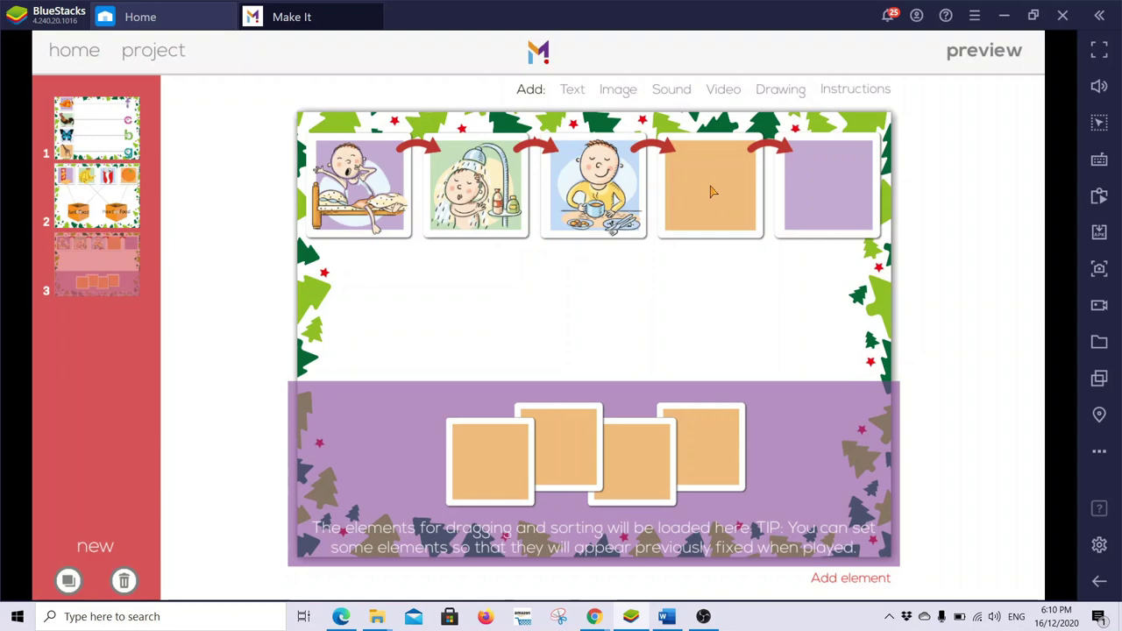
{"action": "left_click", "coordinate": [713, 191]}
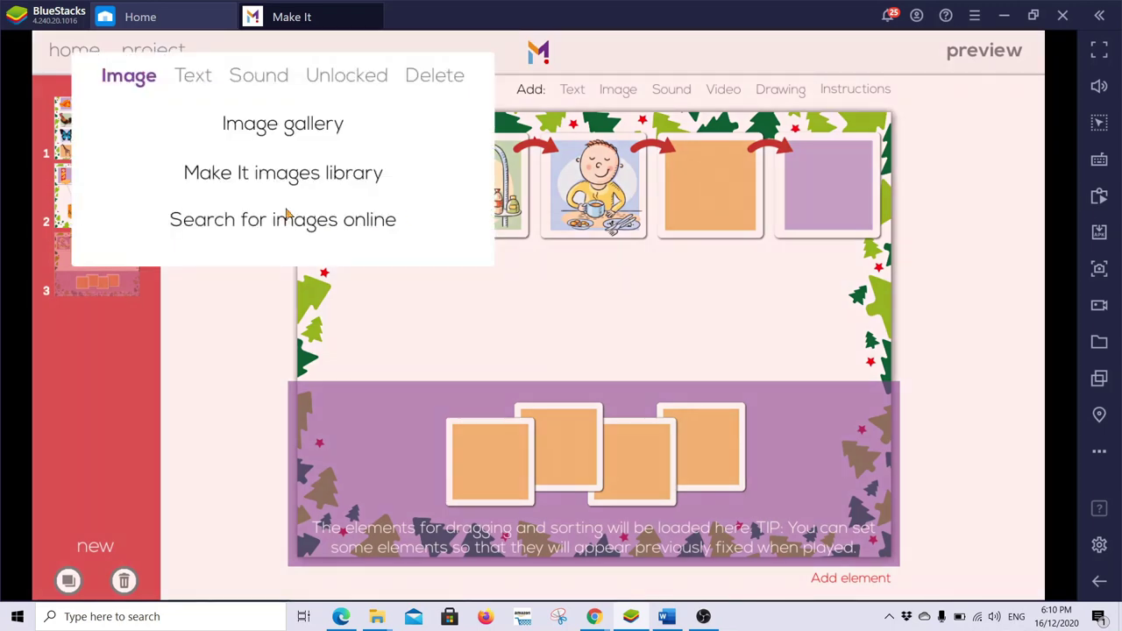
{"action": "left_click", "coordinate": [274, 175]}
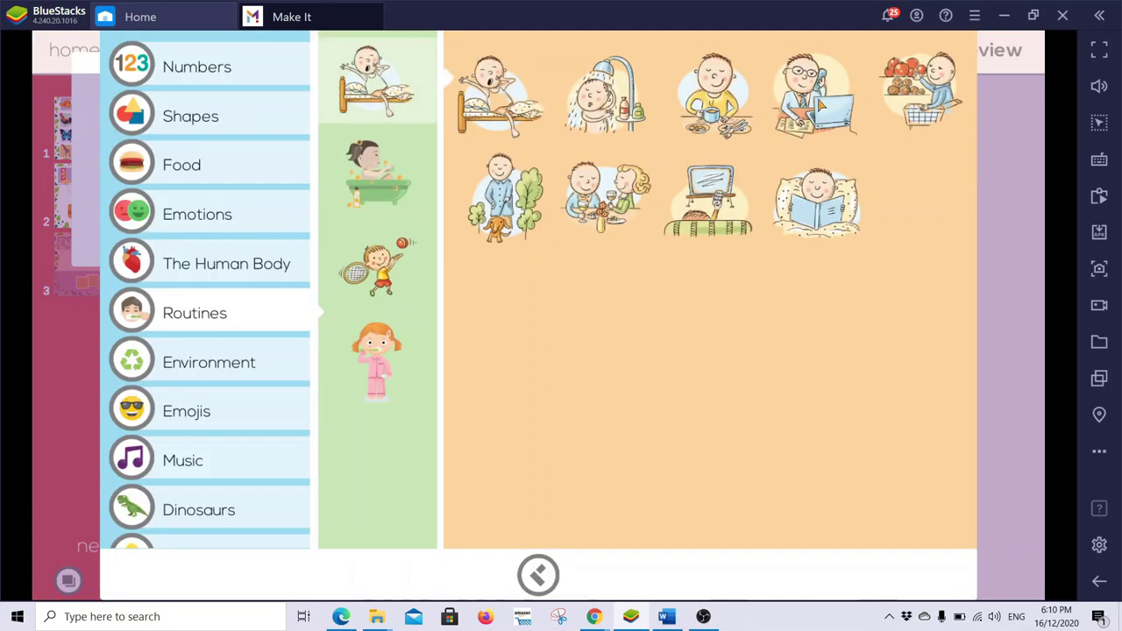
{"action": "left_click", "coordinate": [713, 196]}
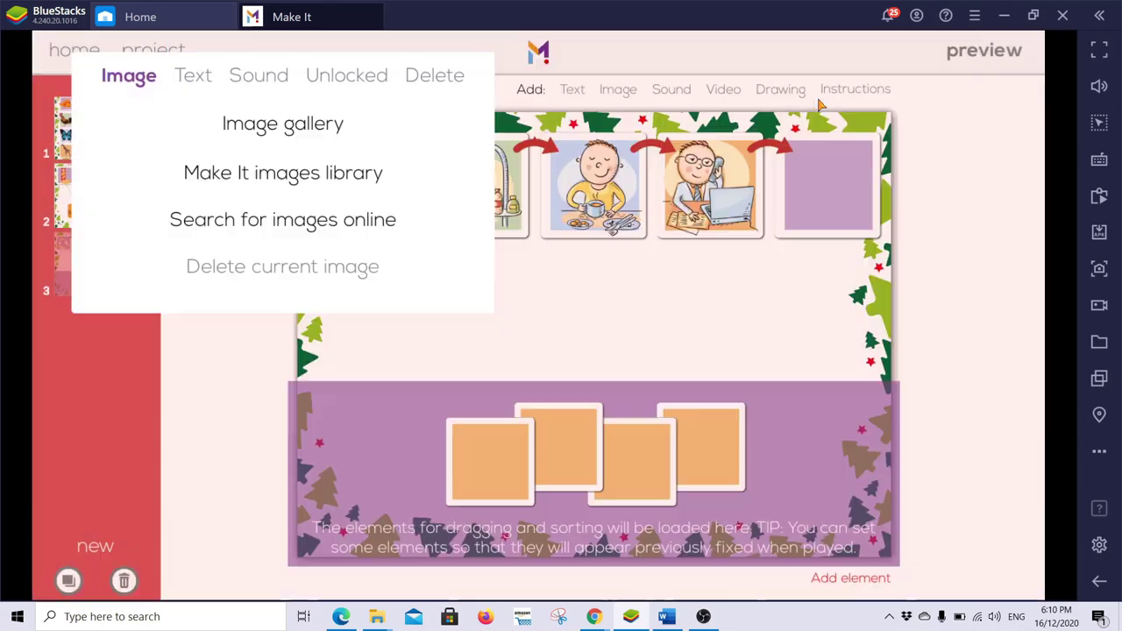
{"action": "left_click", "coordinate": [850, 190]}
Fill the purple fifth sequence element with the grocery shopping image from the Make It images library.
{"action": "left_click", "coordinate": [850, 190]}
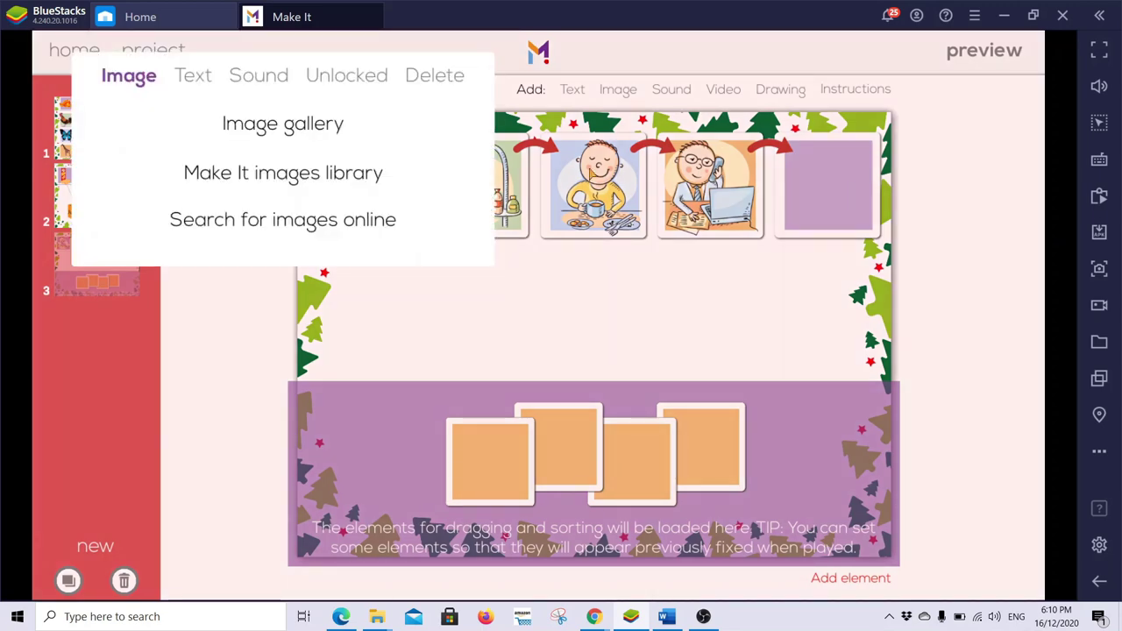
{"action": "left_click", "coordinate": [307, 176]}
{"action": "left_click", "coordinate": [927, 87]}
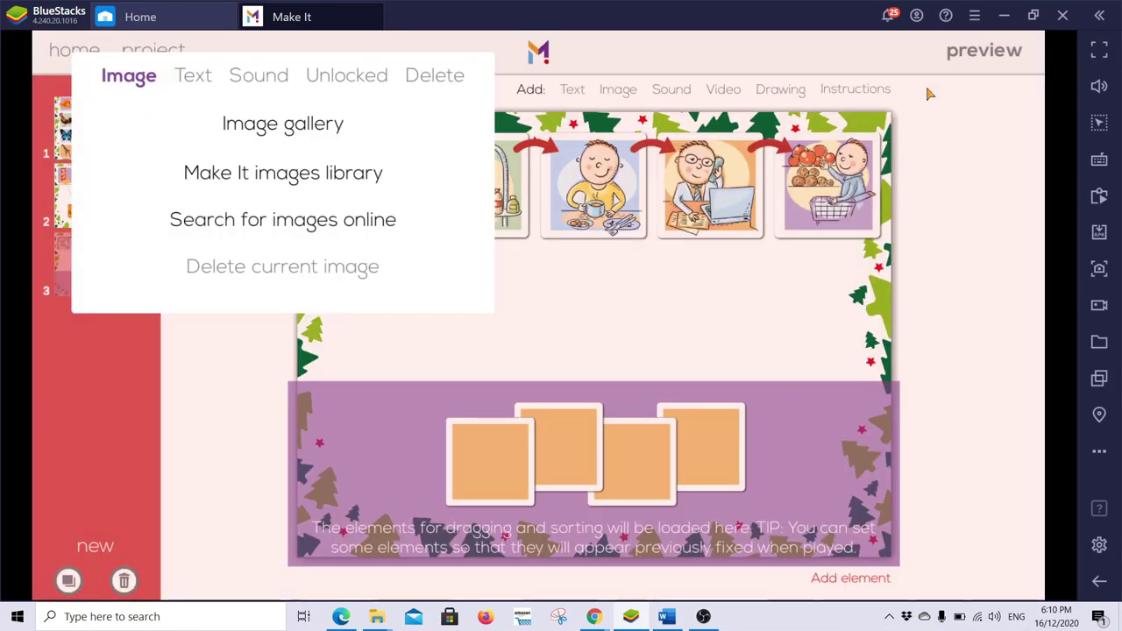
{"action": "left_click", "coordinate": [838, 297]}
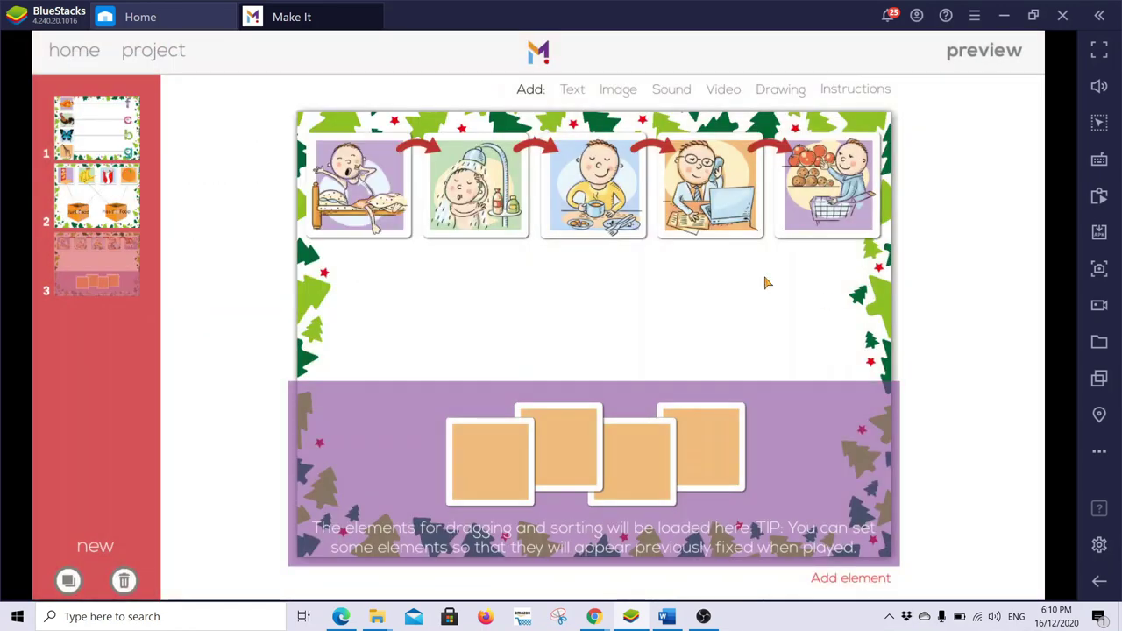
Preview the sequence activity, ordering the images as waking up, showering, having breakfast, working and grocery shopping.
{"action": "left_click", "coordinate": [1014, 53]}
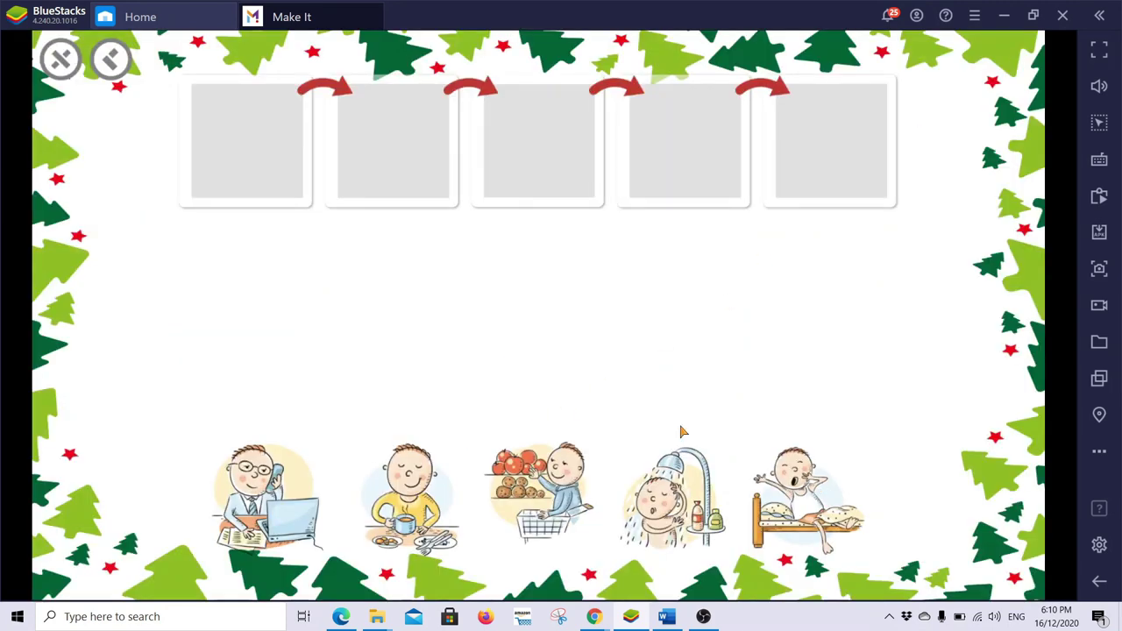
{"action": "left_click_drag", "start_coordinate": [817, 508], "coordinate": [244, 109]}
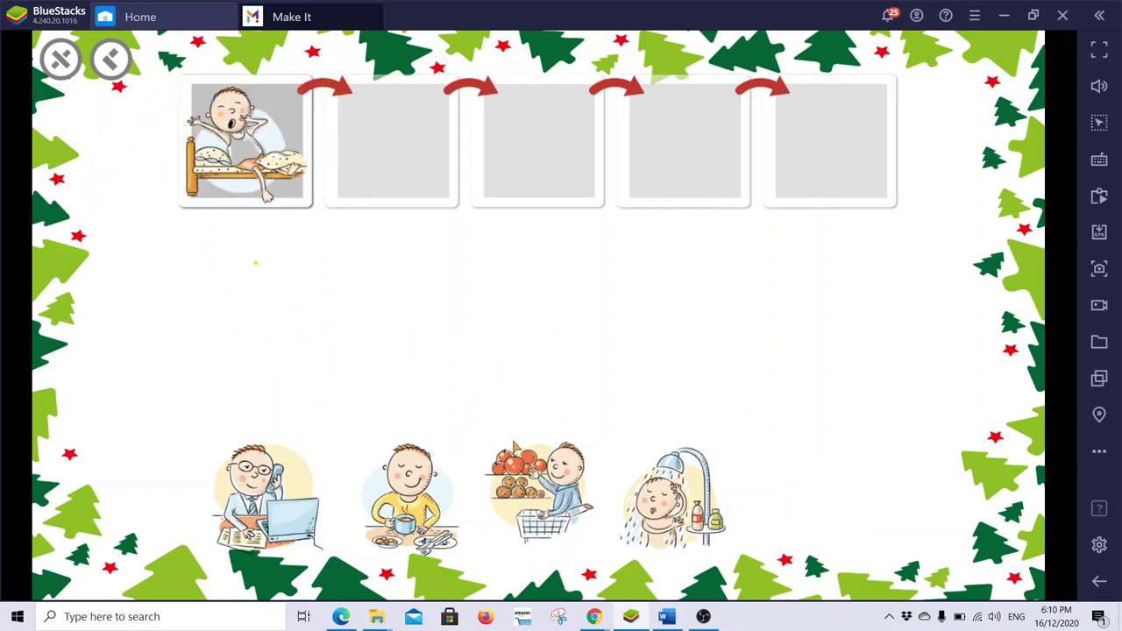
{"action": "left_click_drag", "start_coordinate": [537, 491], "coordinate": [359, 84]}
{"action": "left_click_drag", "start_coordinate": [410, 495], "coordinate": [406, 131]}
{"action": "left_click_drag", "start_coordinate": [693, 491], "coordinate": [370, 57]}
{"action": "left_click_drag", "start_coordinate": [673, 495], "coordinate": [352, 85]}
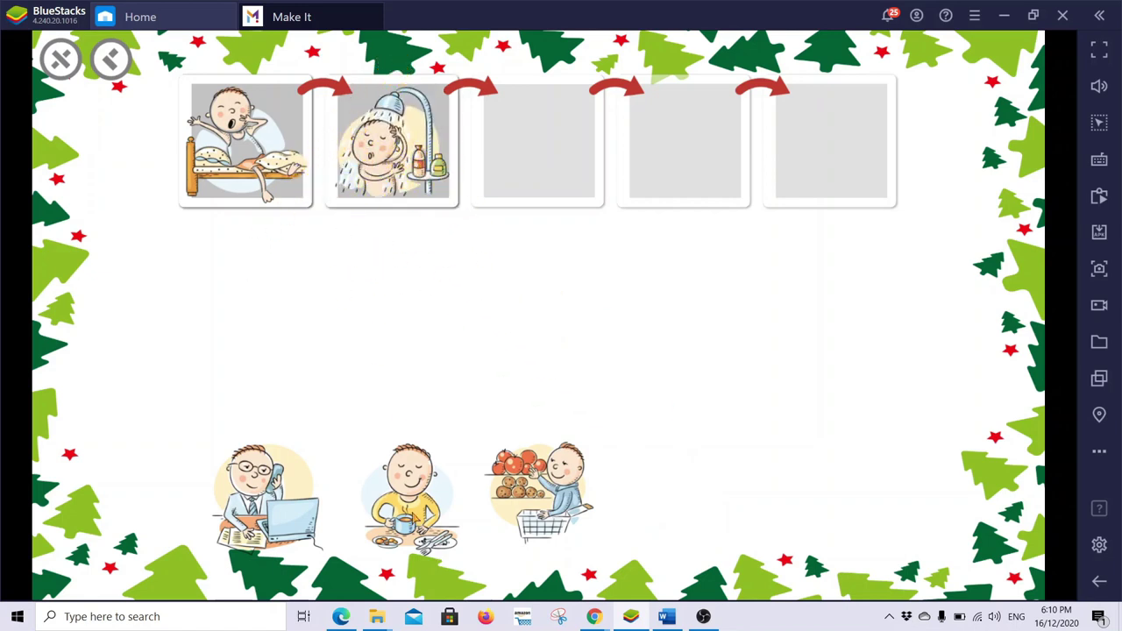
{"action": "left_click_drag", "start_coordinate": [416, 519], "coordinate": [550, 147]}
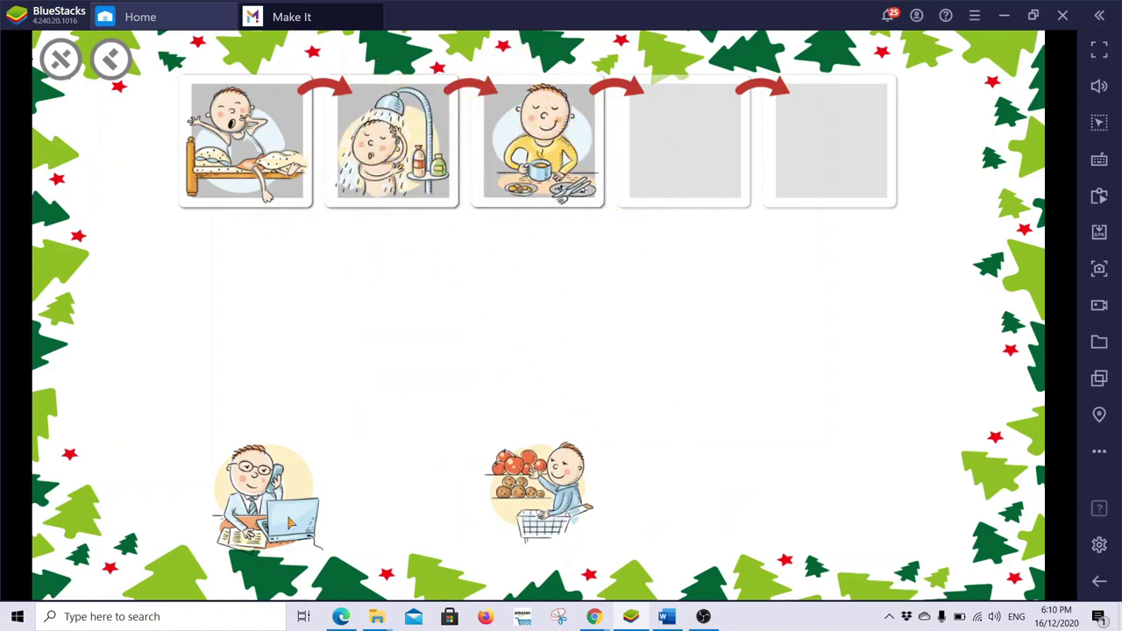
{"action": "left_click_drag", "start_coordinate": [267, 496], "coordinate": [692, 158]}
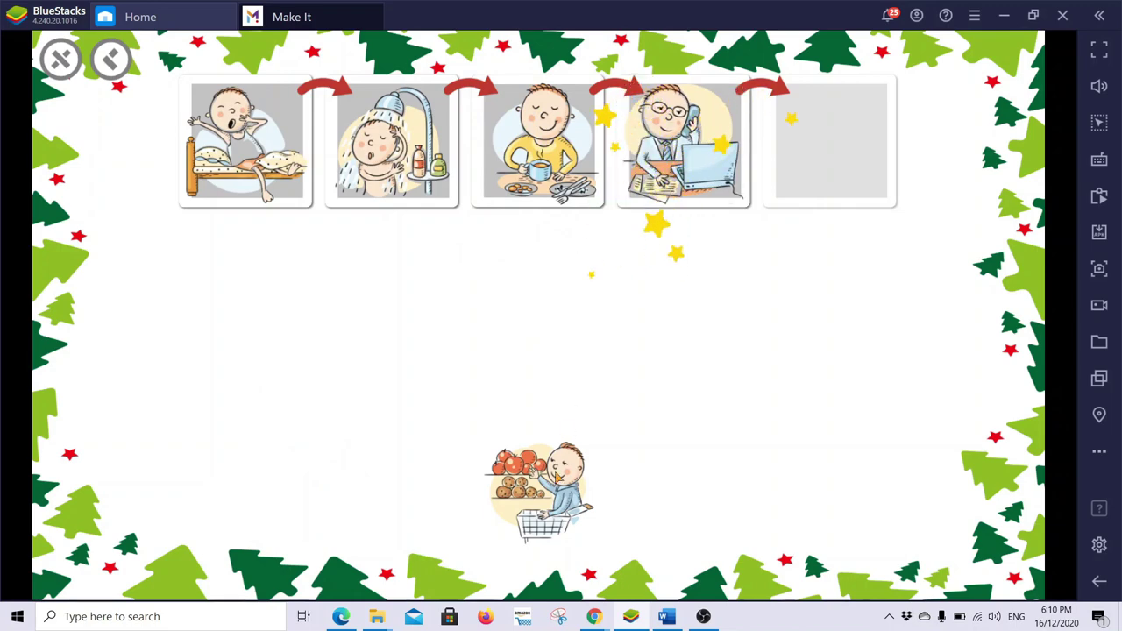
{"action": "left_click_drag", "start_coordinate": [539, 495], "coordinate": [830, 160]}
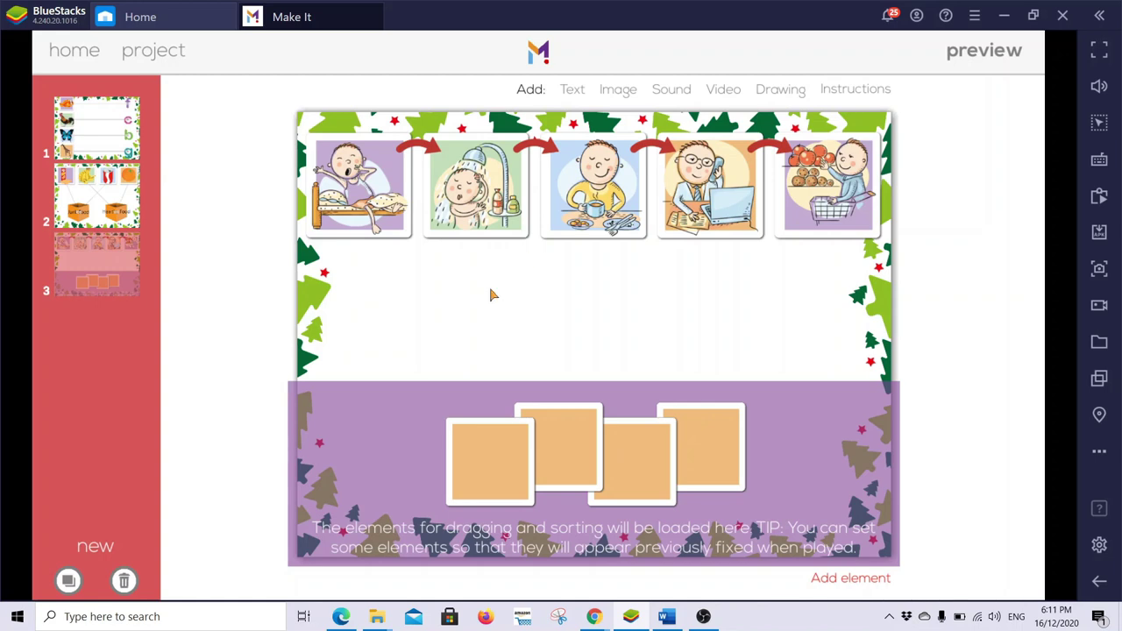
Look over the available activity types without adding one, and review the project settings.
{"action": "left_click", "coordinate": [107, 549]}
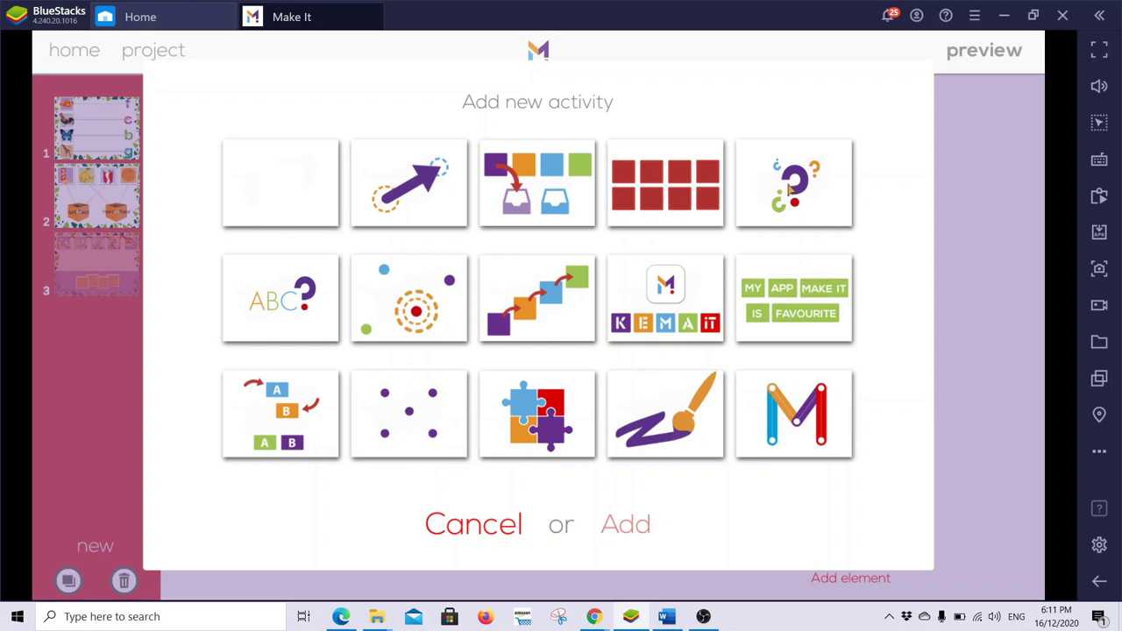
{"action": "left_click", "coordinate": [452, 533]}
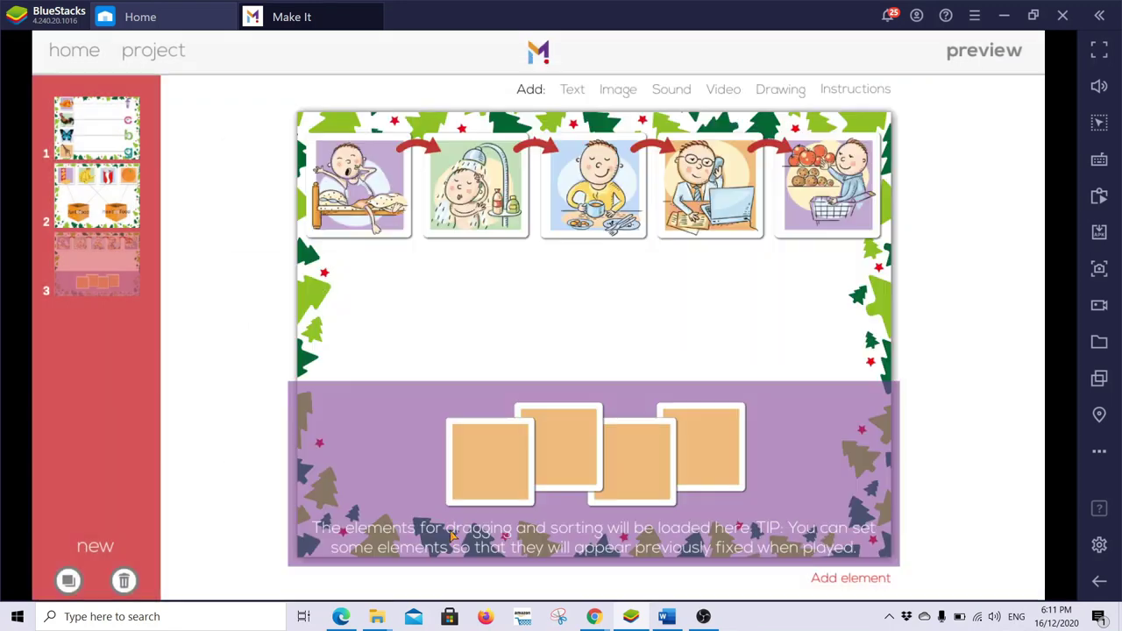
{"action": "left_click", "coordinate": [154, 53]}
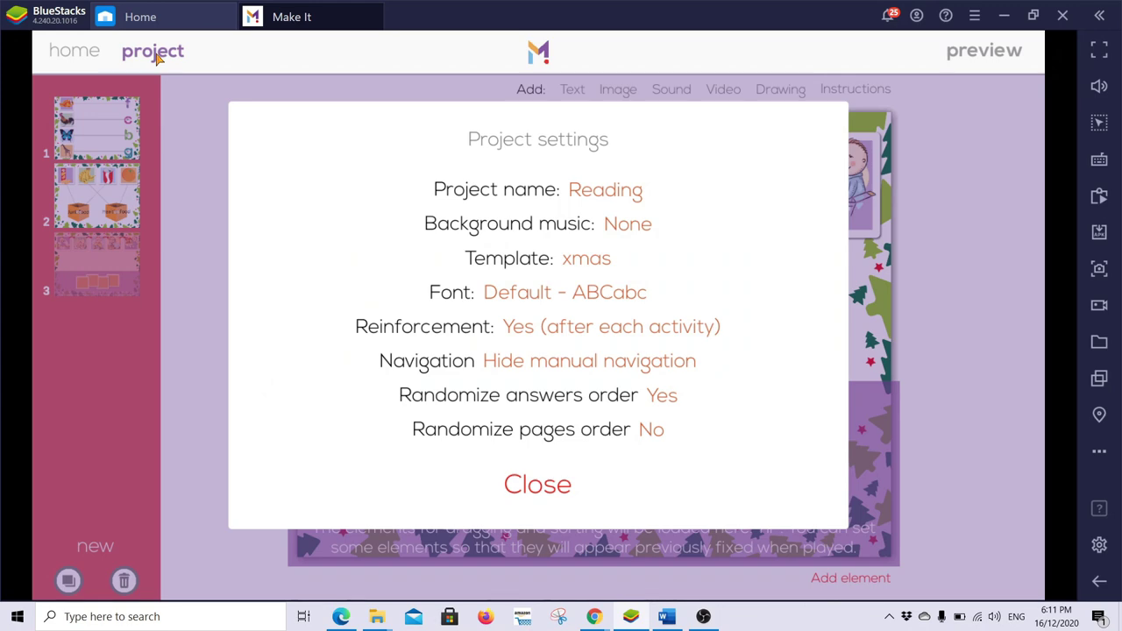
{"action": "left_click", "coordinate": [535, 484]}
Return to the games list and view the sharing code and link of the "Reading" game.
{"action": "left_click", "coordinate": [91, 50]}
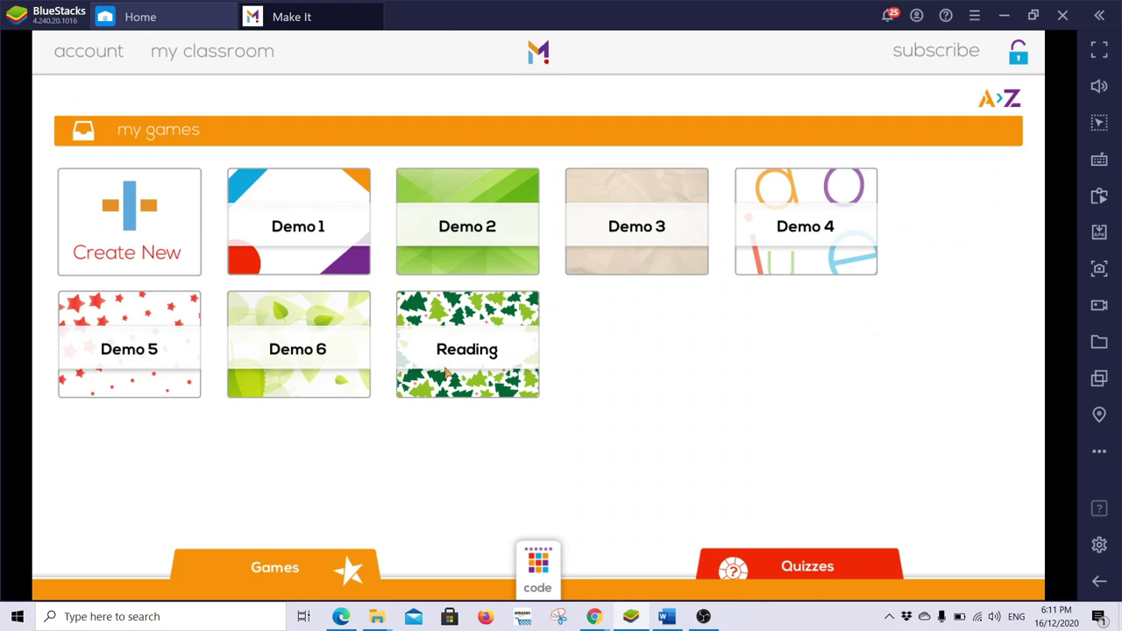
{"action": "left_click", "coordinate": [494, 349]}
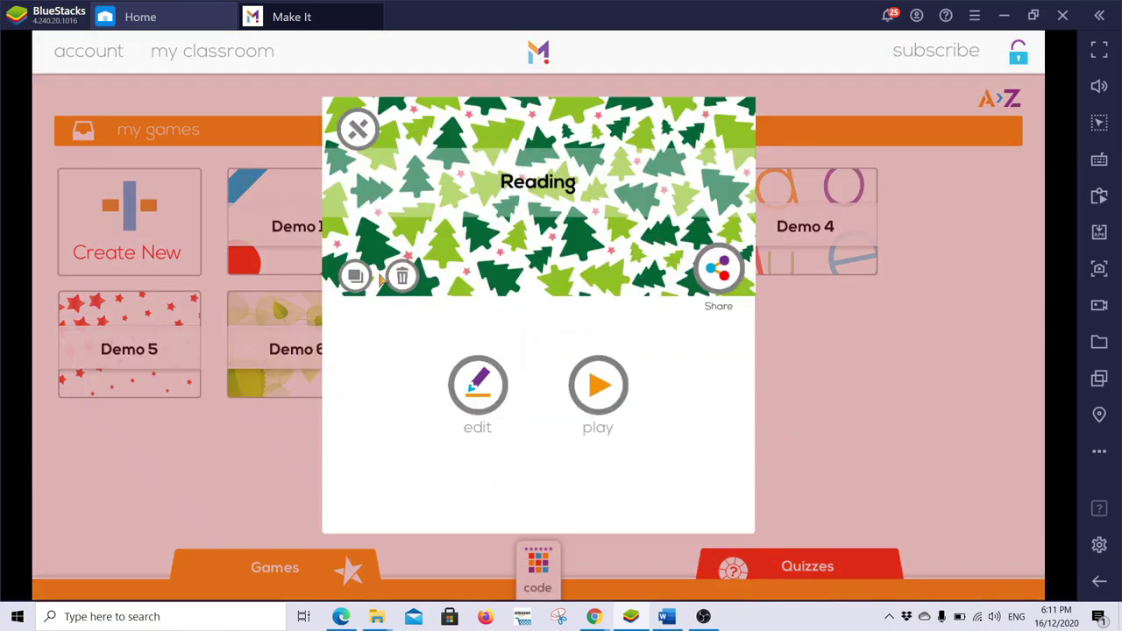
{"action": "left_click", "coordinate": [718, 272]}
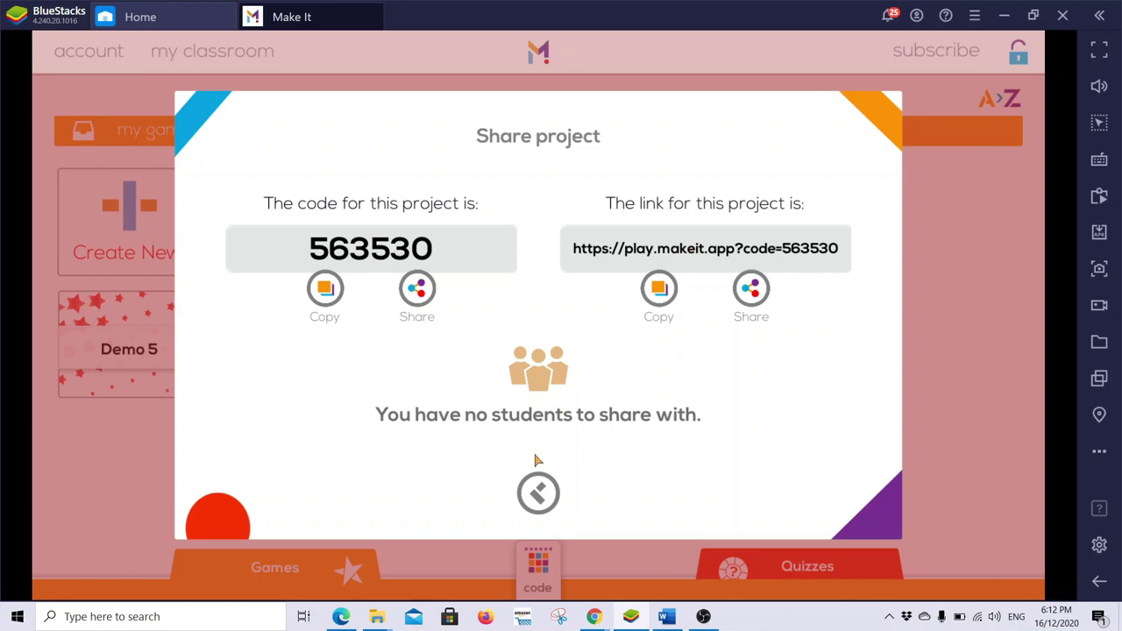
{"action": "left_click", "coordinate": [538, 494]}
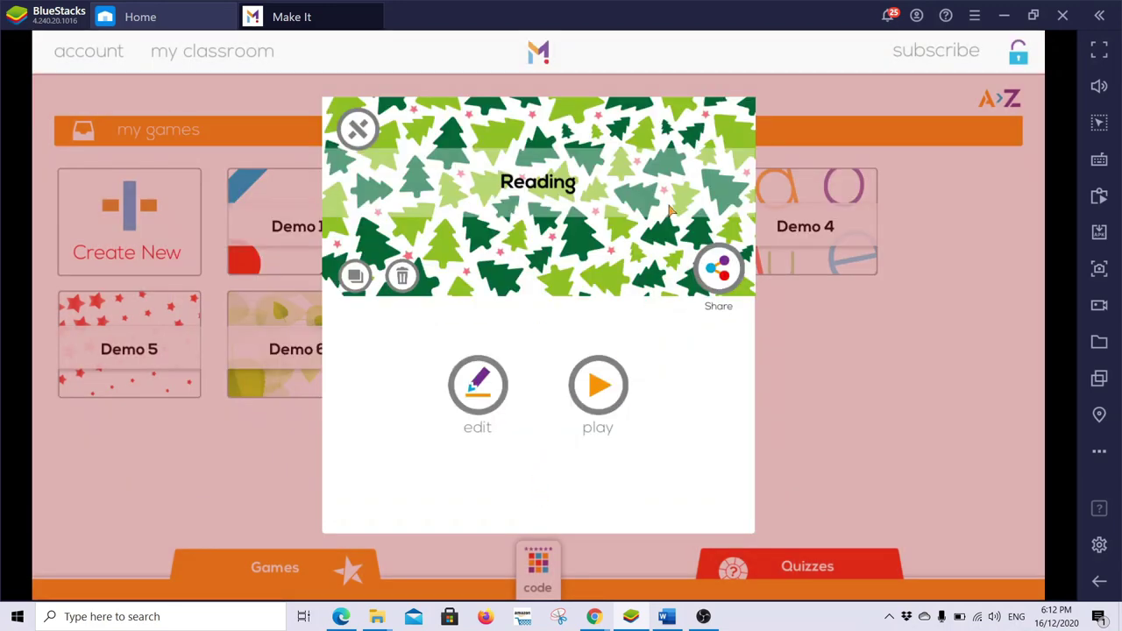
{"action": "left_click", "coordinate": [368, 130]}
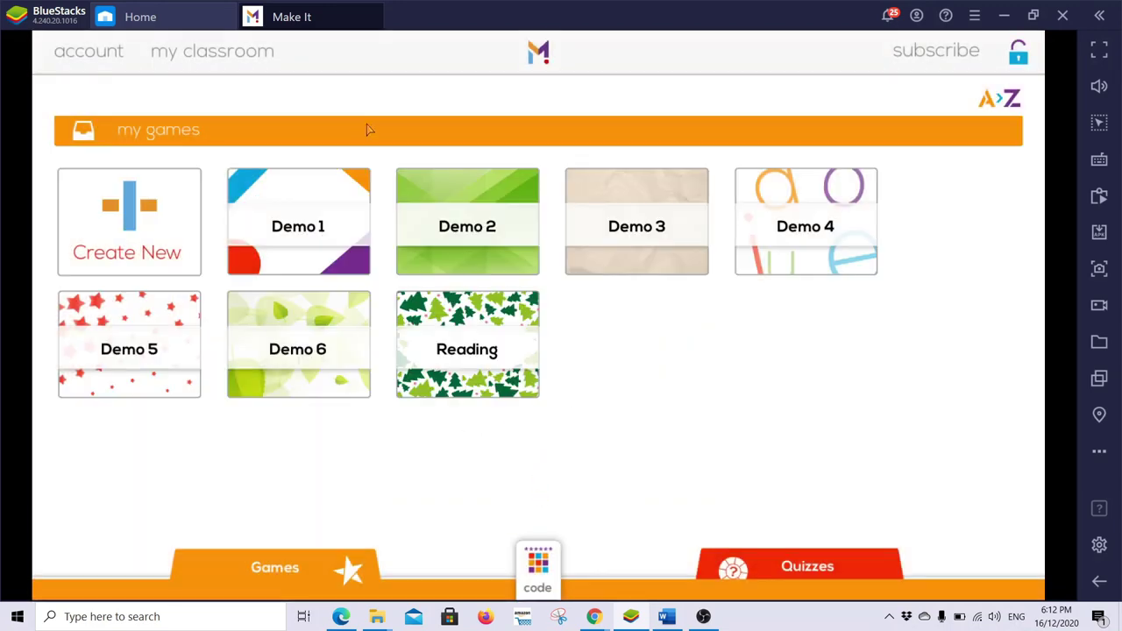
Reopen the "Reading" game for editing to view its activities, and return to the games list.
{"action": "left_click", "coordinate": [438, 348]}
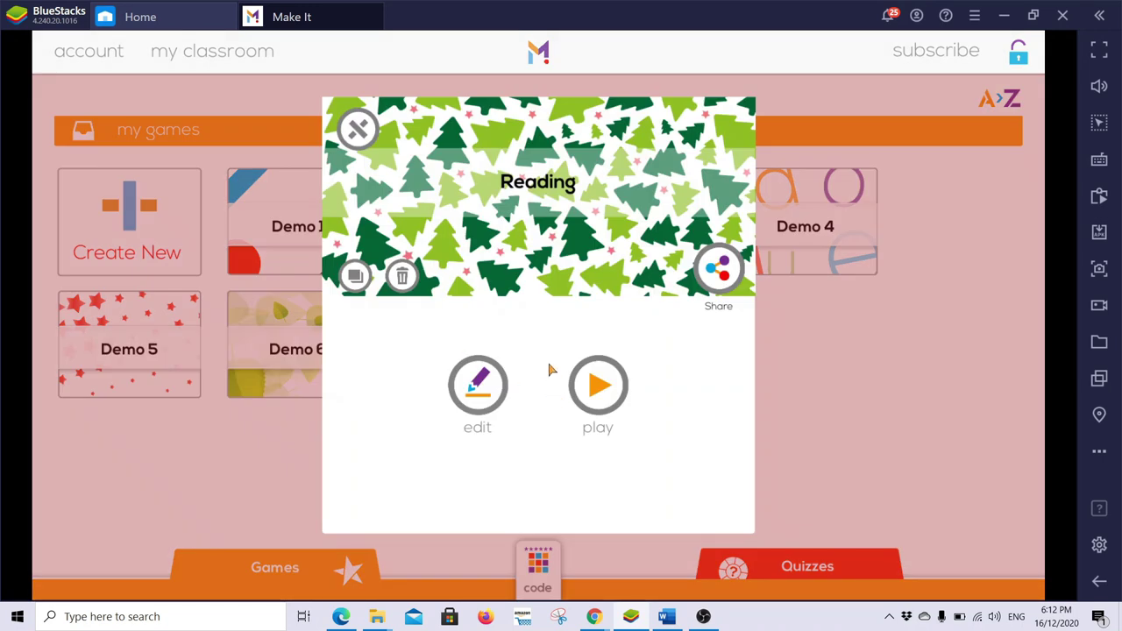
{"action": "left_click", "coordinate": [478, 385]}
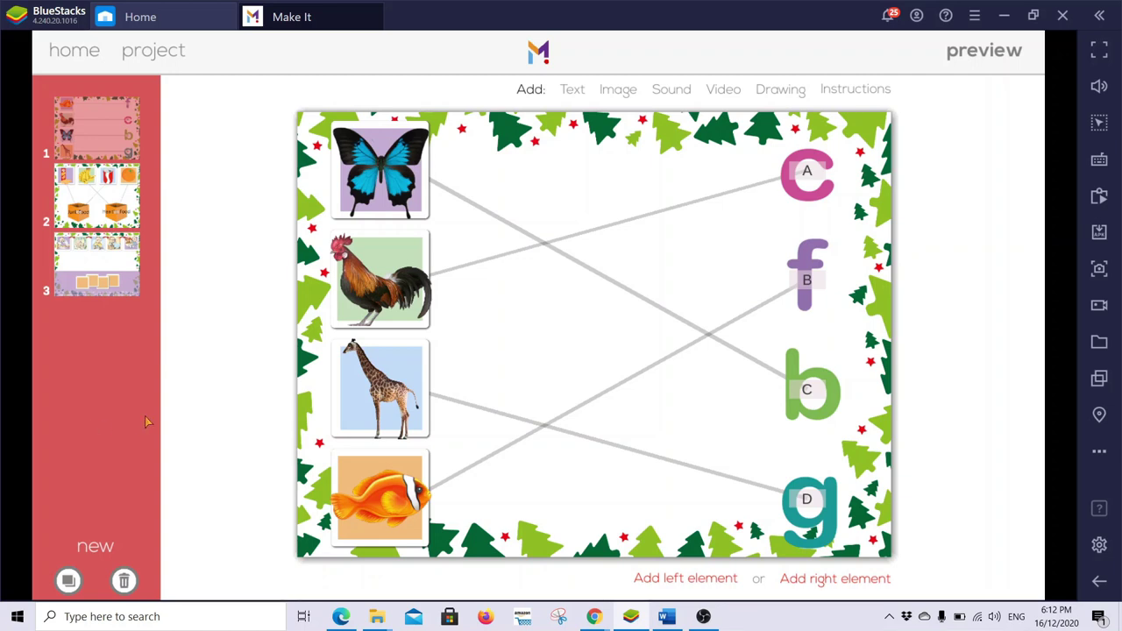
{"action": "left_click", "coordinate": [69, 61]}
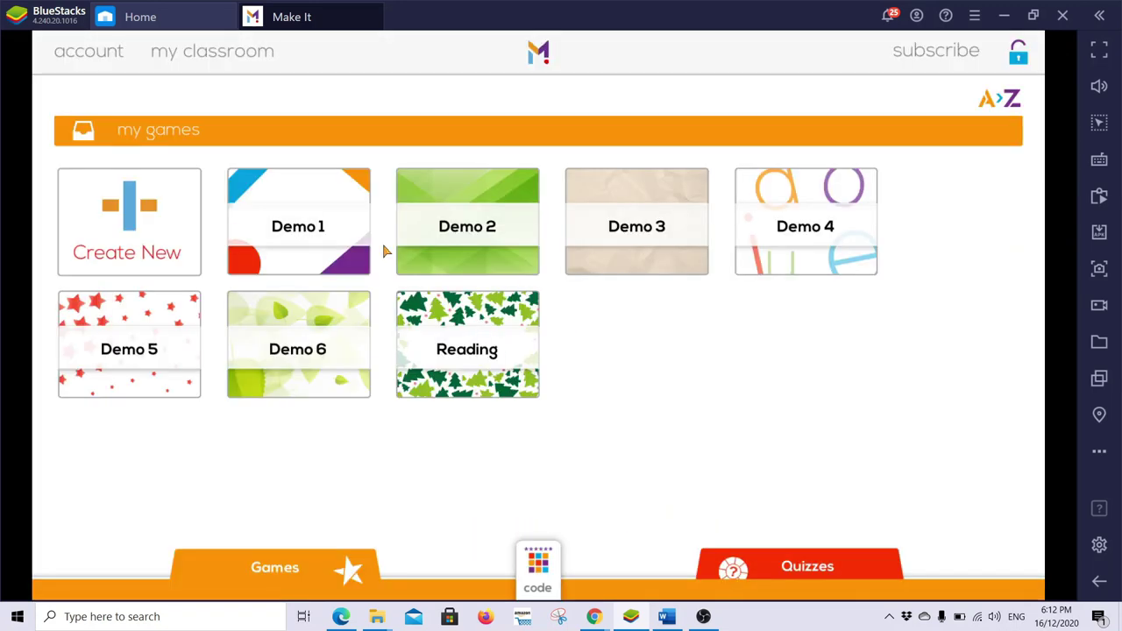
Switch from the games list to the list of quizzes.
{"action": "left_click", "coordinate": [804, 566]}
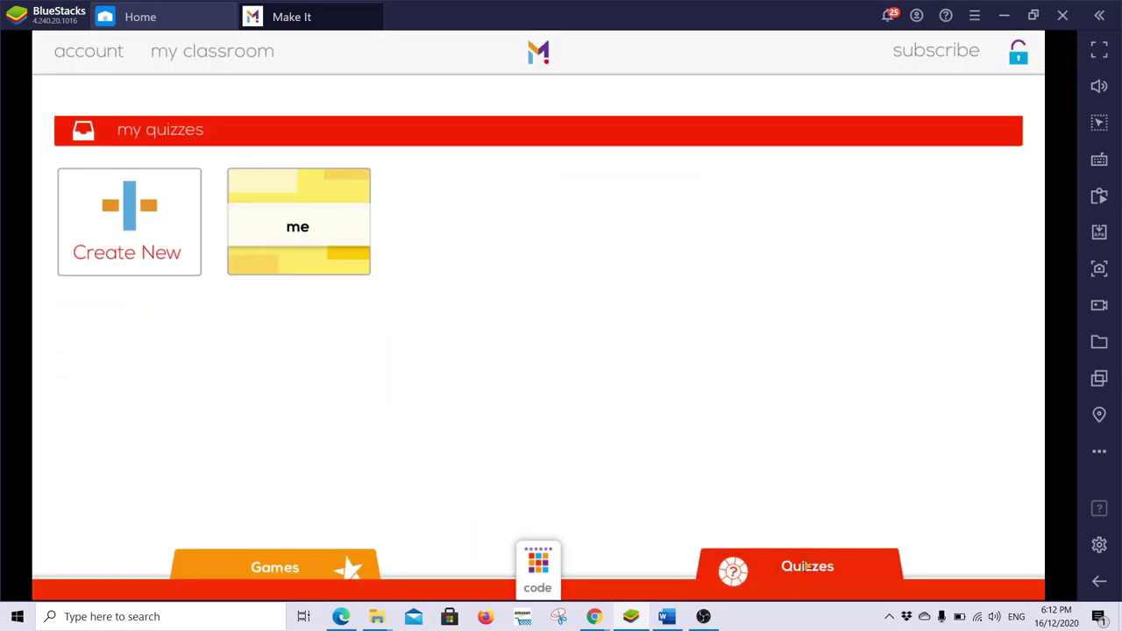
Open the "me" quiz for editing and replace the placeholder question text with "Am I pretty?".
{"action": "left_click", "coordinate": [296, 228]}
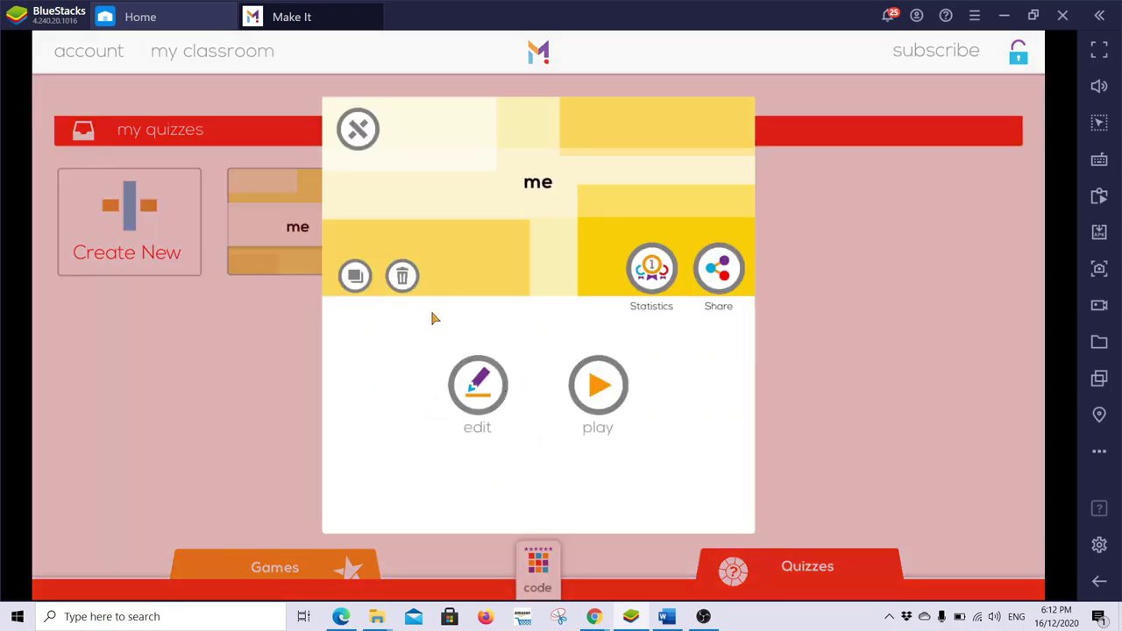
{"action": "left_click", "coordinate": [481, 388]}
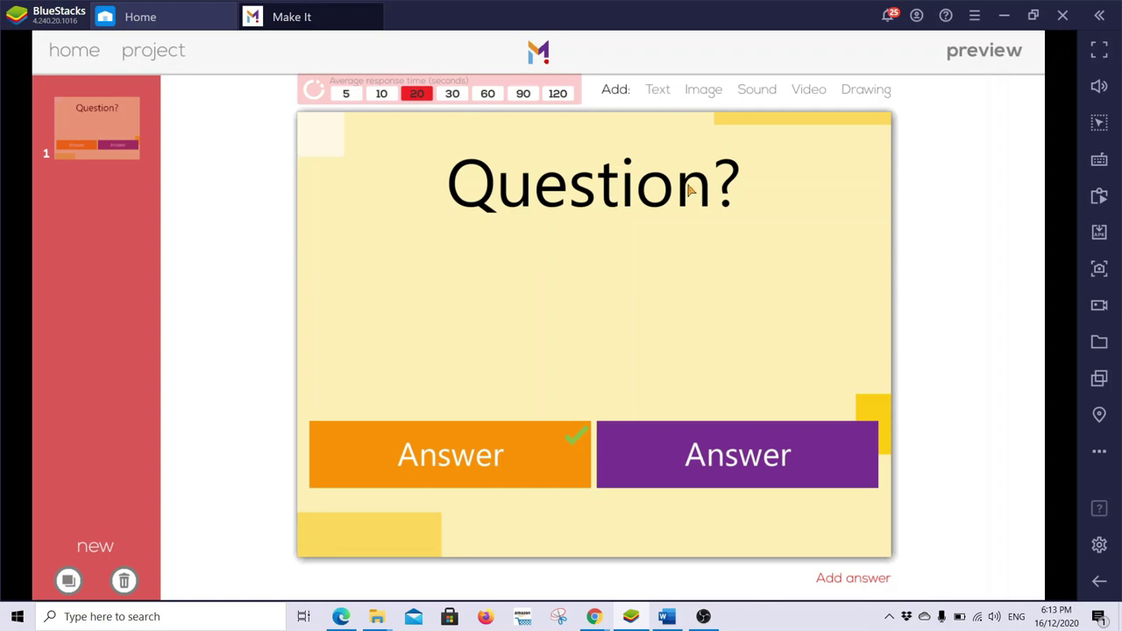
{"action": "left_click", "coordinate": [689, 192]}
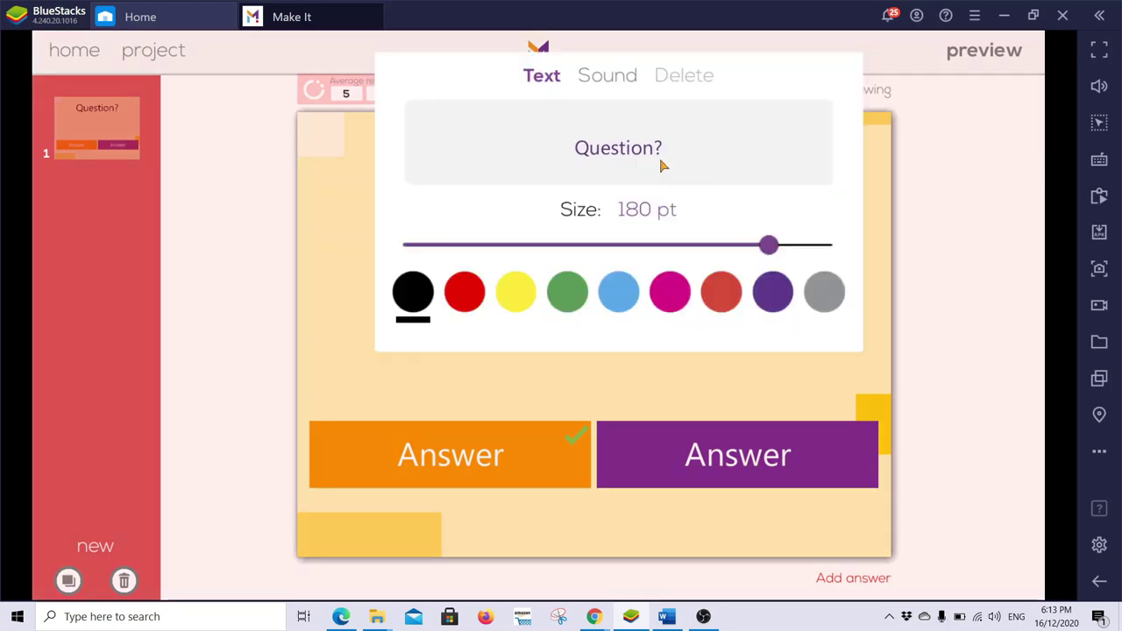
{"action": "left_click", "coordinate": [663, 165]}
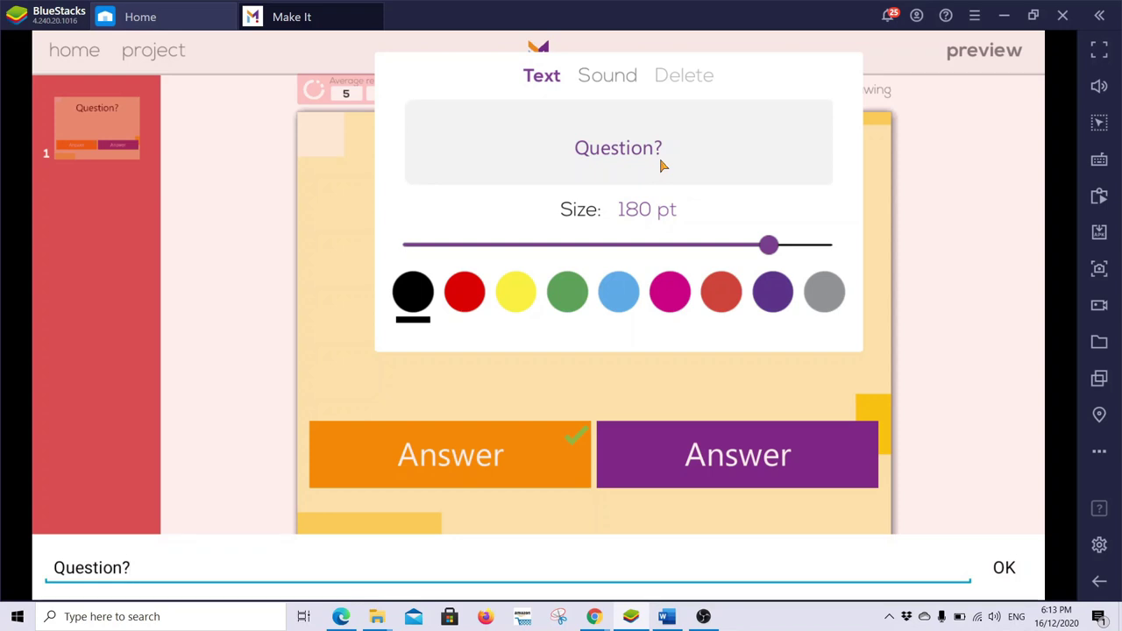
{"action": "type", "text": "Am I"}
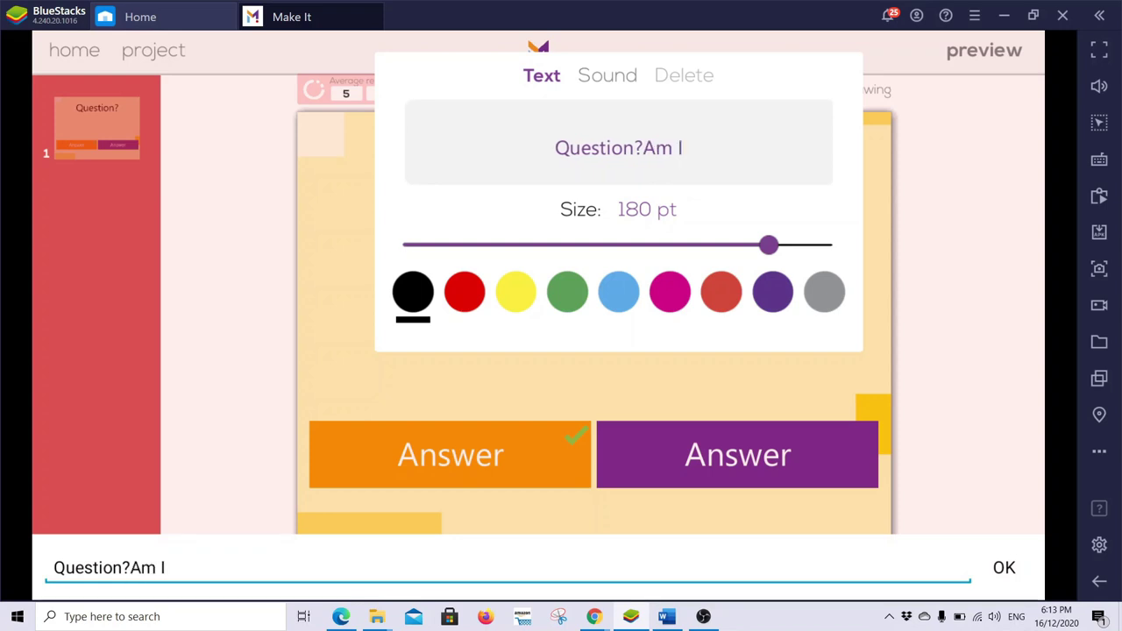
{"action": "key", "text": "BackSpace"}
{"action": "key", "text": "BackSpace"}
{"action": "key", "text": "BackSpace"}
{"action": "key", "text": "BackSpace"}
{"action": "key", "text": "BackSpace"}
{"action": "key", "text": "BackSpace"}
{"action": "key", "text": "BackSpace"}
{"action": "key", "text": "BackSpace"}
{"action": "key", "text": "BackSpace"}
{"action": "key", "text": "BackSpace"}
{"action": "key", "text": "BackSpace"}
{"action": "key", "text": "BackSpace"}
{"action": "key", "text": "BackSpace"}
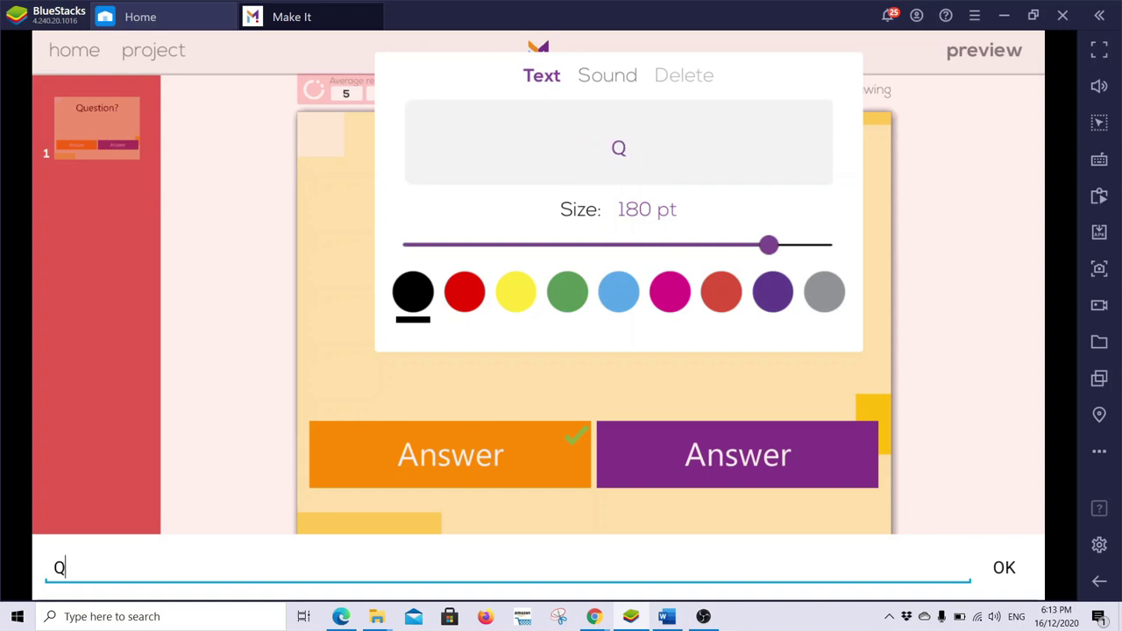
{"action": "type", "text": "Am I pr"}
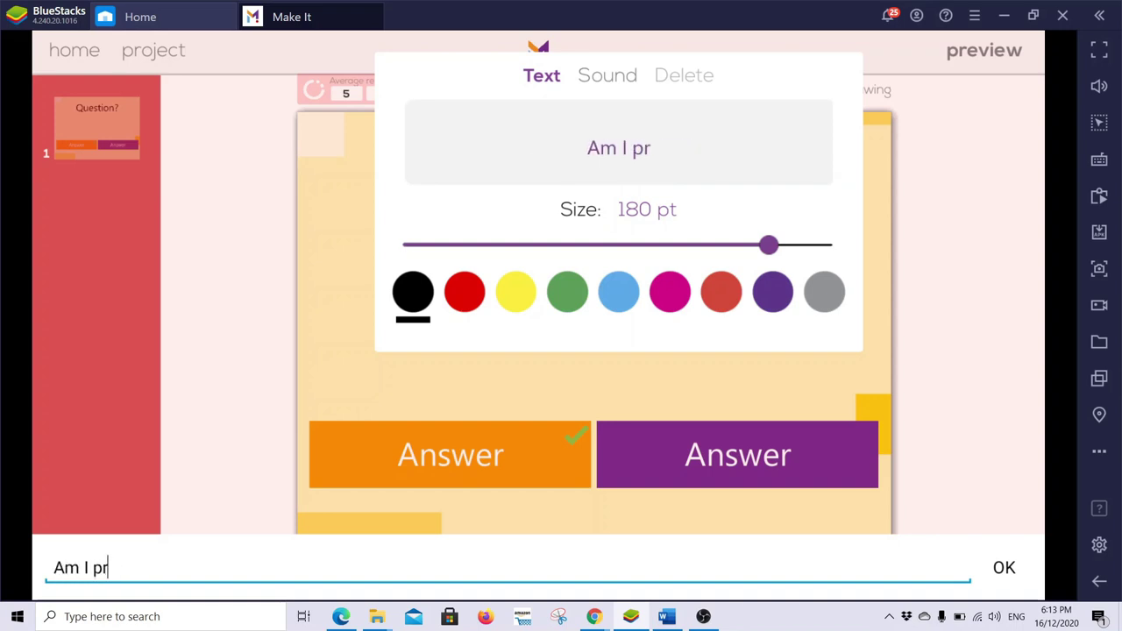
{"action": "type", "text": "etty?"}
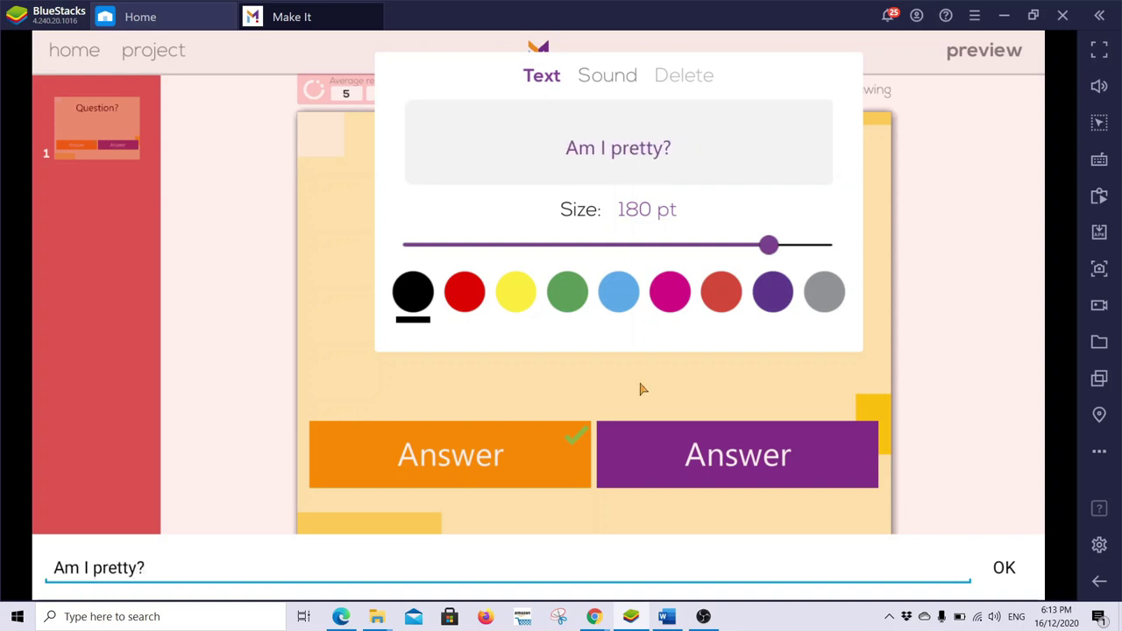
{"action": "key", "text": "Return"}
Replace the text of the orange answer, marked as correct, with "Yes".
{"action": "left_click", "coordinate": [516, 469]}
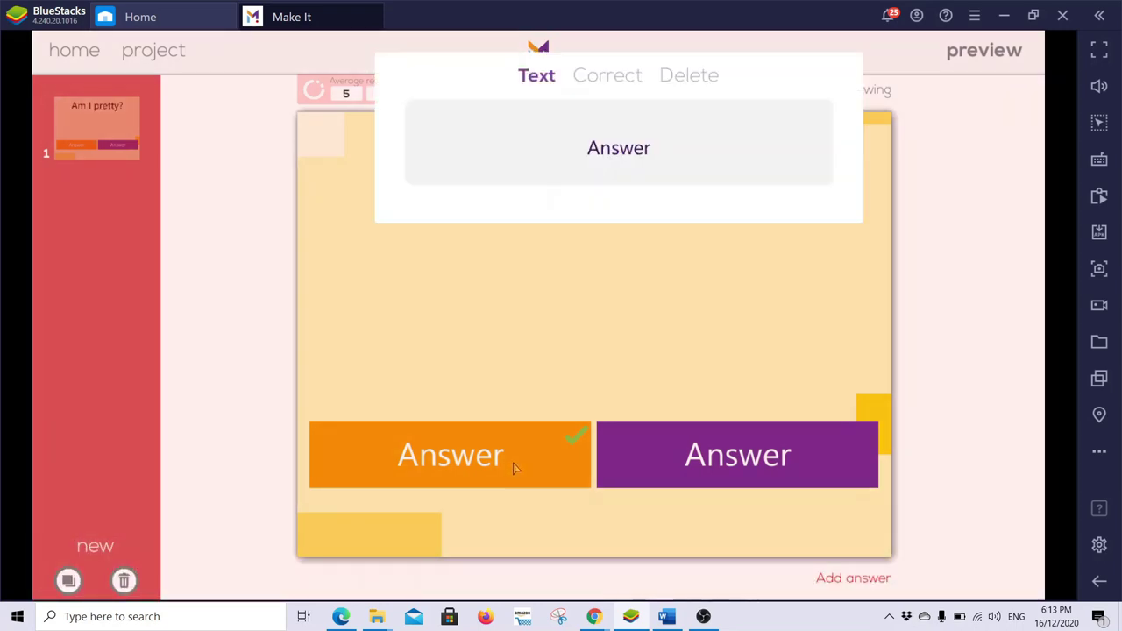
{"action": "left_click", "coordinate": [653, 149]}
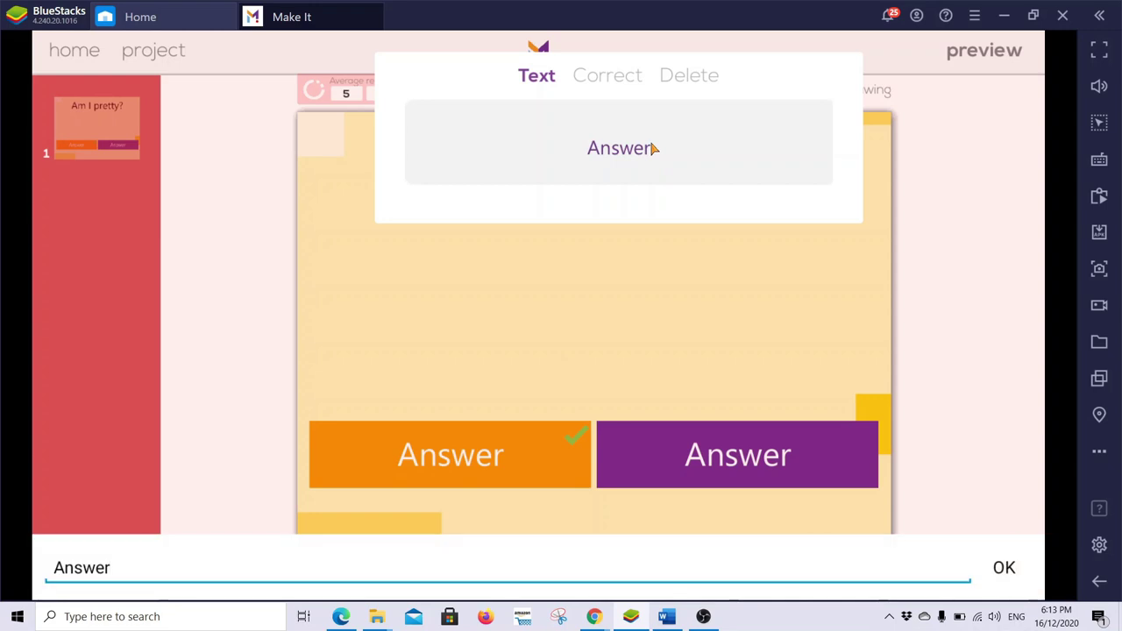
{"action": "type", "text": "Yes"}
{"action": "key", "text": "BackSpace"}
{"action": "key", "text": "BackSpace"}
{"action": "key", "text": "BackSpace"}
{"action": "key", "text": "BackSpace"}
{"action": "key", "text": "BackSpace"}
{"action": "key", "text": "BackSpace"}
{"action": "key", "text": "BackSpace"}
{"action": "key", "text": "BackSpace"}
{"action": "key", "text": "BackSpace"}
{"action": "type", "text": "Yes"}
{"action": "key", "text": "Return"}
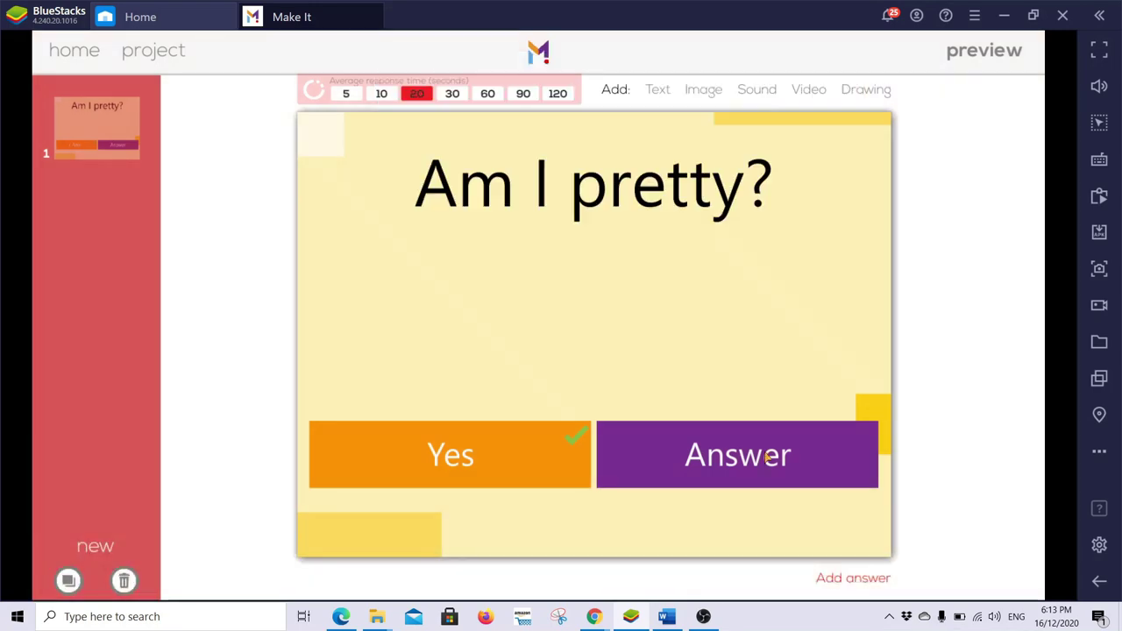
Replace the text of the purple answer with "No".
{"action": "left_click", "coordinate": [766, 457]}
{"action": "left_click", "coordinate": [351, 170]}
{"action": "type", "text": "No"}
{"action": "key", "text": "BackSpace"}
{"action": "key", "text": "BackSpace"}
{"action": "key", "text": "BackSpace"}
{"action": "key", "text": "BackSpace"}
{"action": "key", "text": "BackSpace"}
{"action": "key", "text": "BackSpace"}
{"action": "key", "text": "BackSpace"}
{"action": "key", "text": "BackSpace"}
{"action": "type", "text": "No"}
{"action": "key", "text": "Return"}
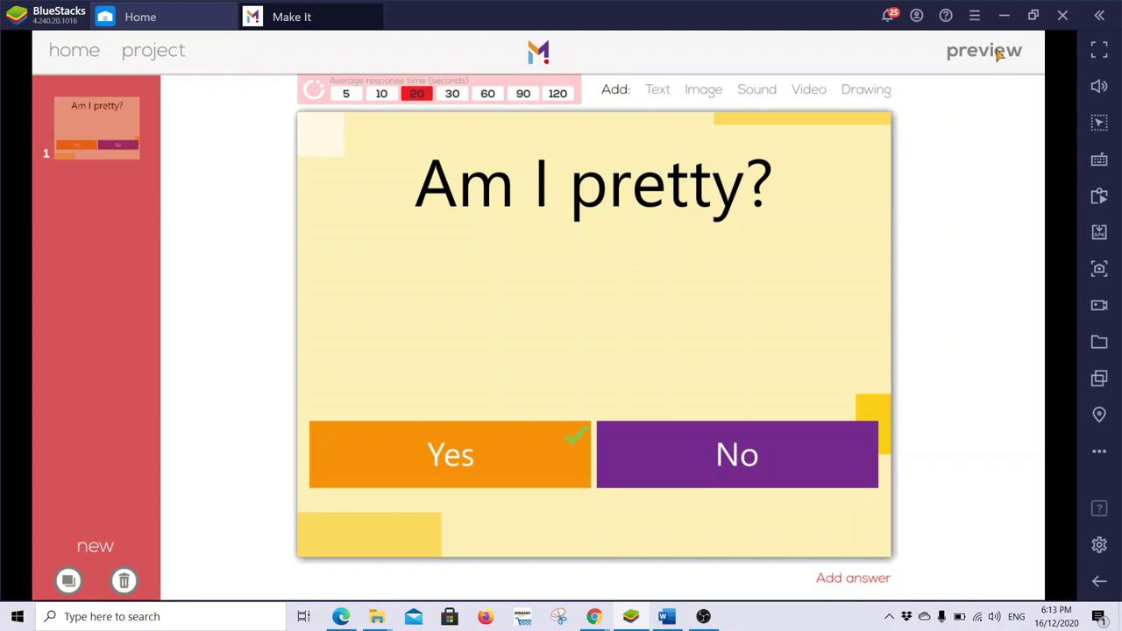
Preview the quiz, answer the question with "No", continue to the score list, and return to the editor.
{"action": "left_click", "coordinate": [992, 51]}
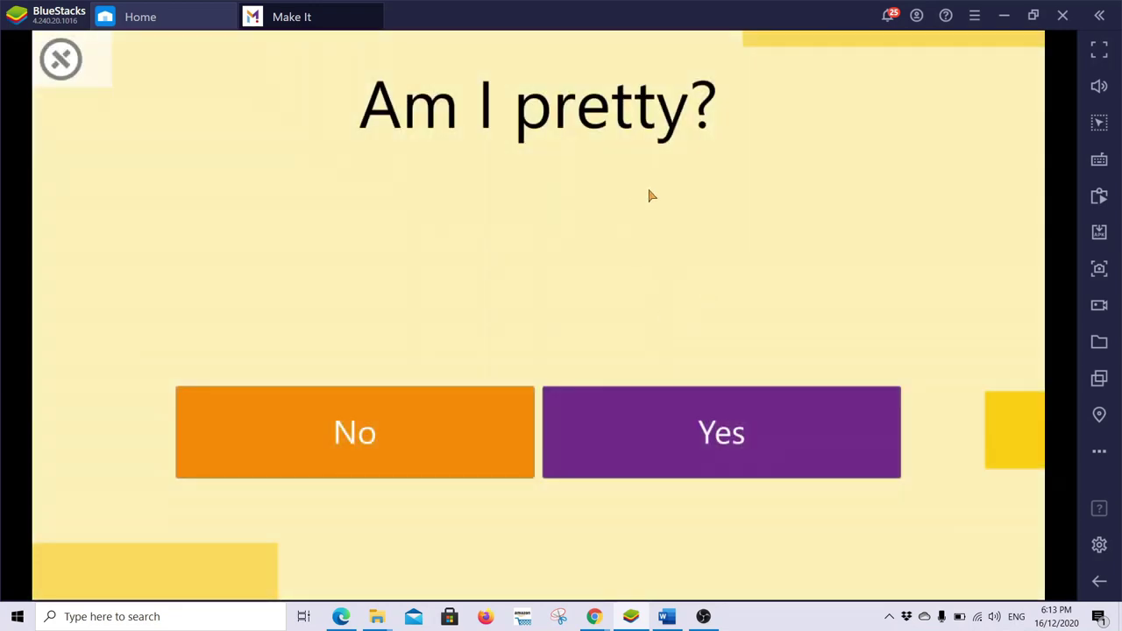
{"action": "left_click", "coordinate": [396, 448]}
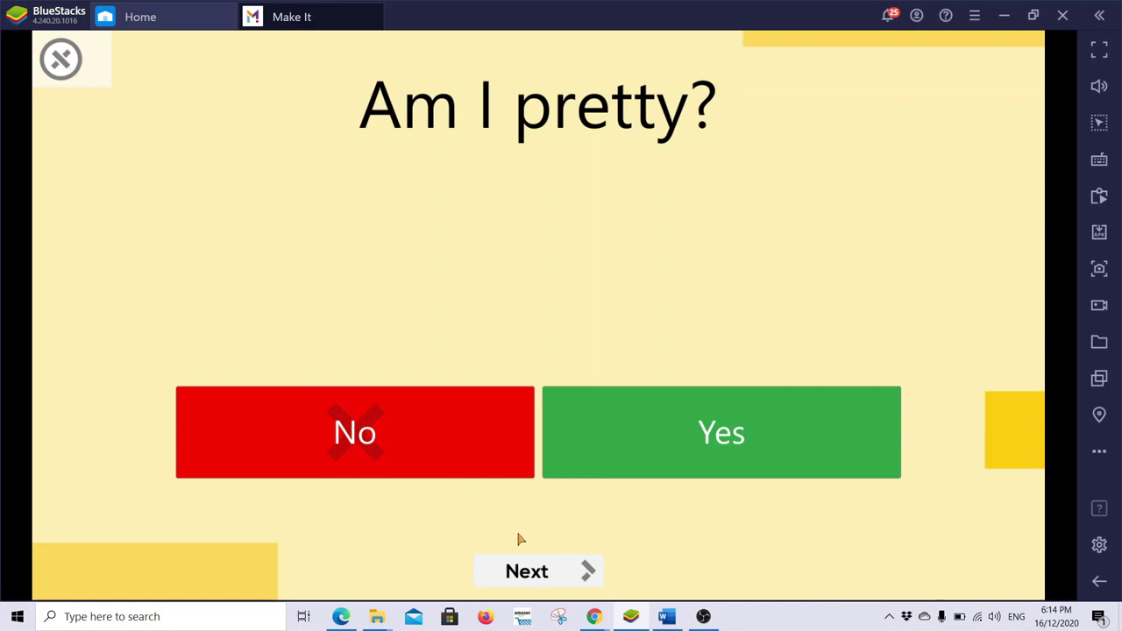
{"action": "left_click", "coordinate": [529, 570]}
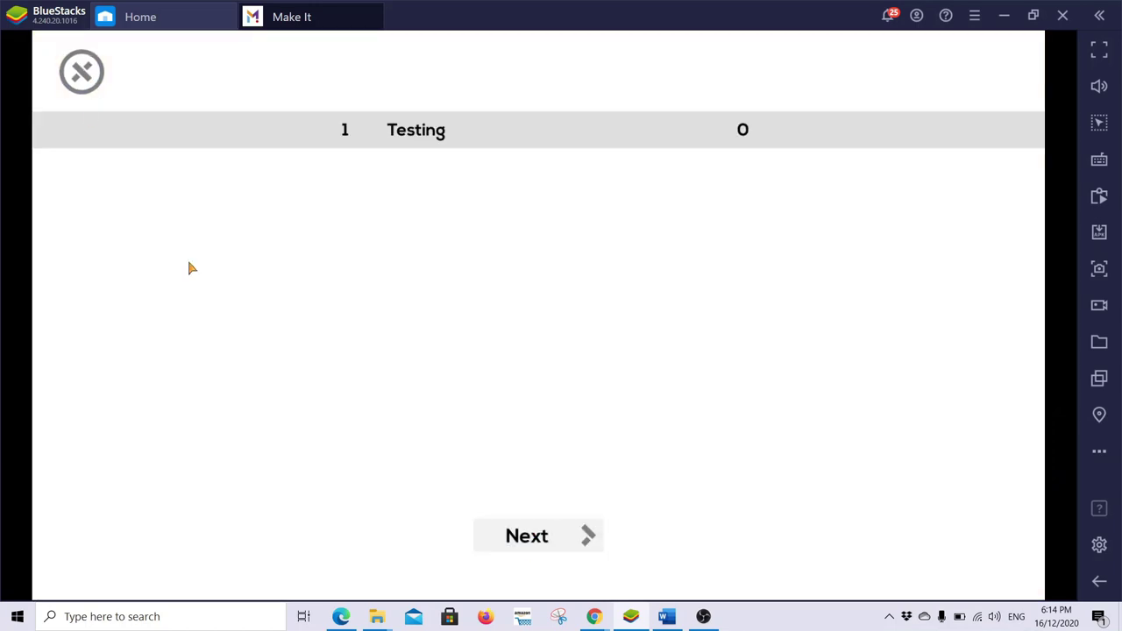
{"action": "left_click", "coordinate": [75, 77]}
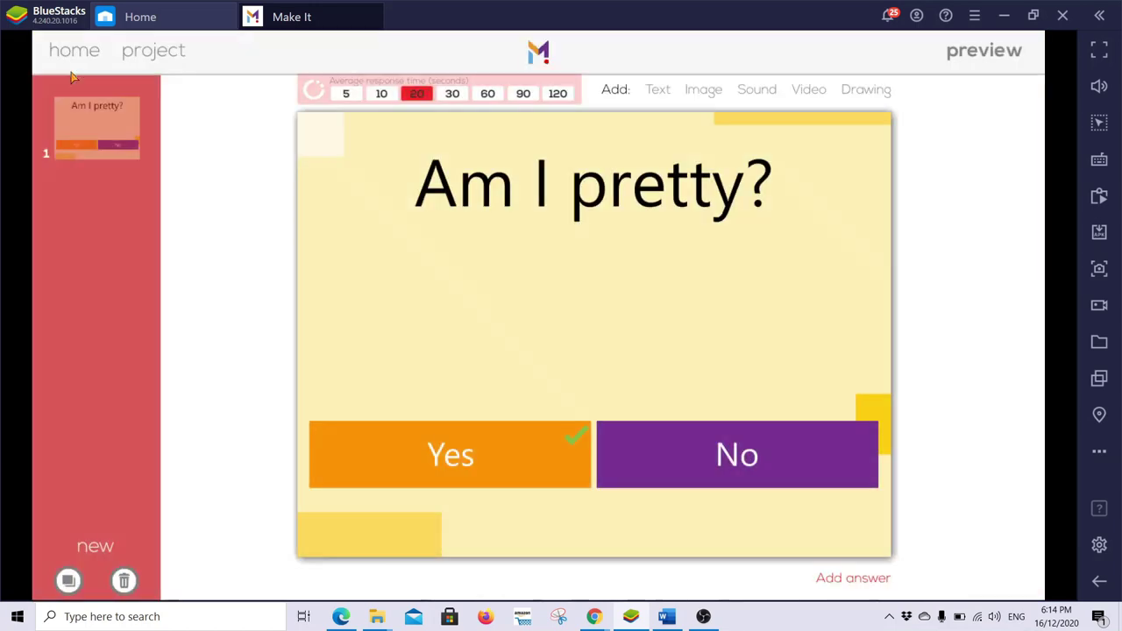